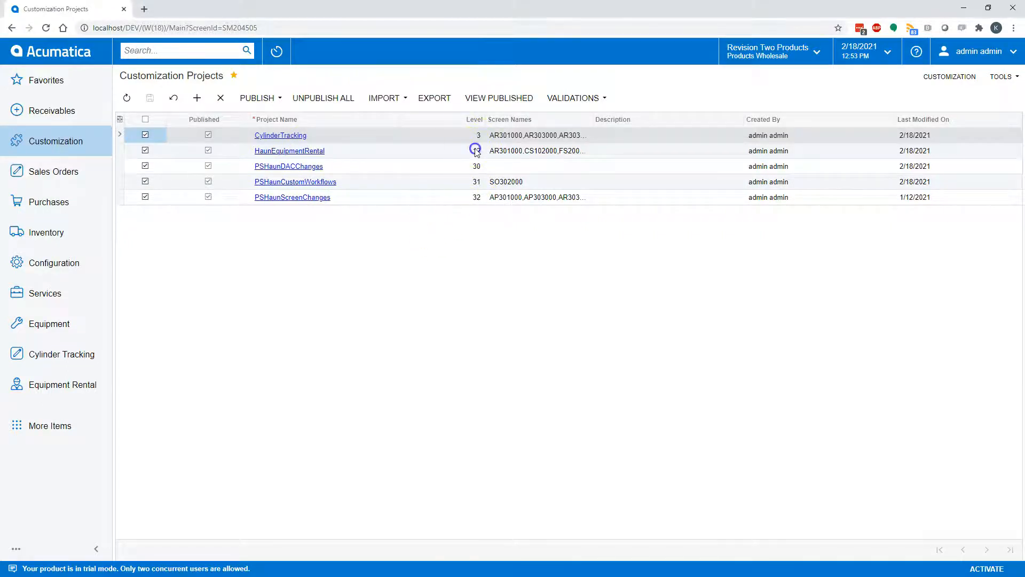
- Export the CylinderTracking customization project as a package
{"action": "left_click", "coordinate": [497, 150]}
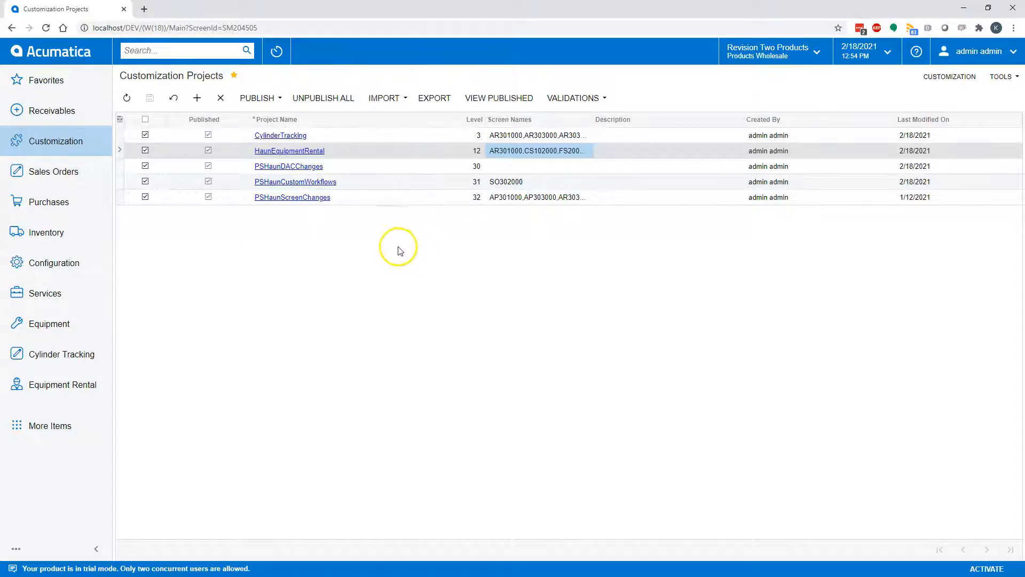
{"action": "left_click", "coordinate": [360, 138]}
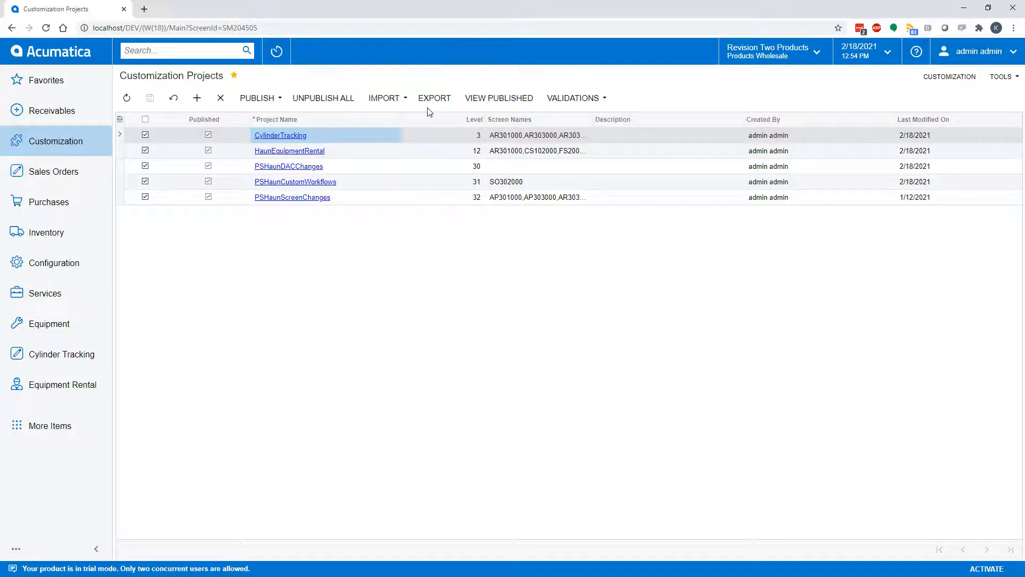
{"action": "left_click", "coordinate": [377, 99]}
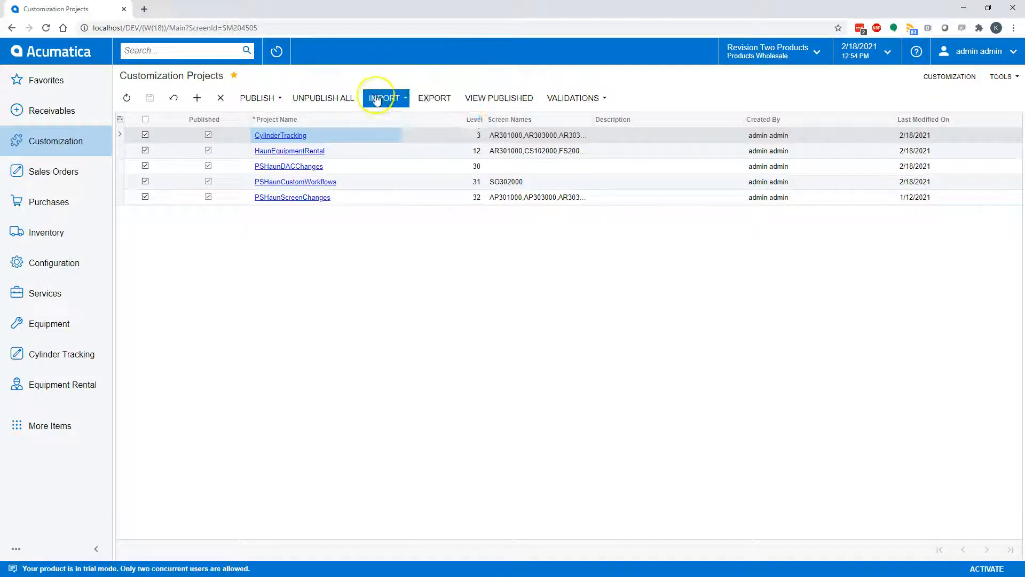
{"action": "left_click", "coordinate": [436, 99]}
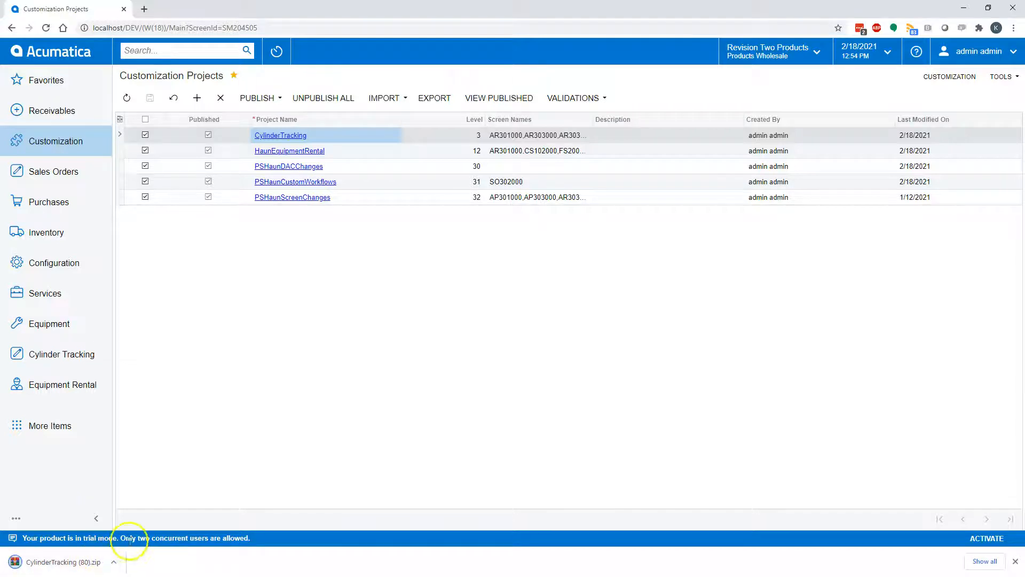
- Display the import options for customization projects, then dismiss them without importing anything
{"action": "left_click", "coordinate": [385, 99]}
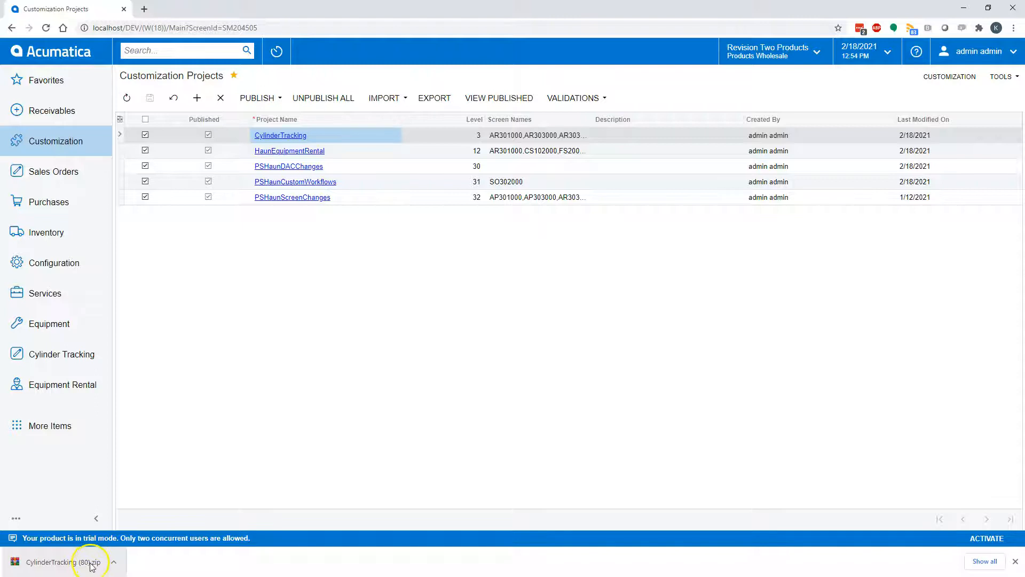
{"action": "left_click", "coordinate": [406, 100]}
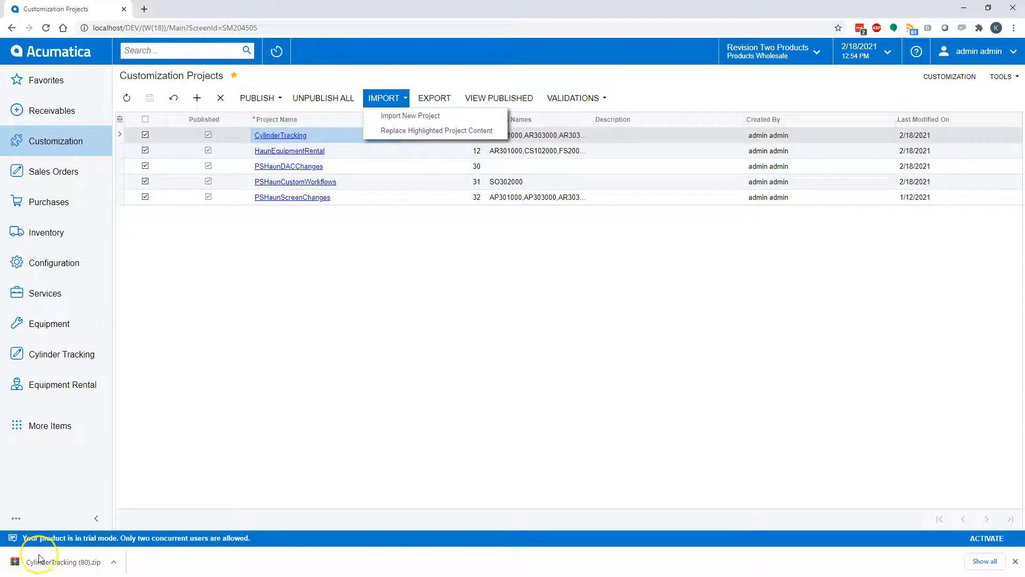
{"action": "left_click", "coordinate": [353, 345]}
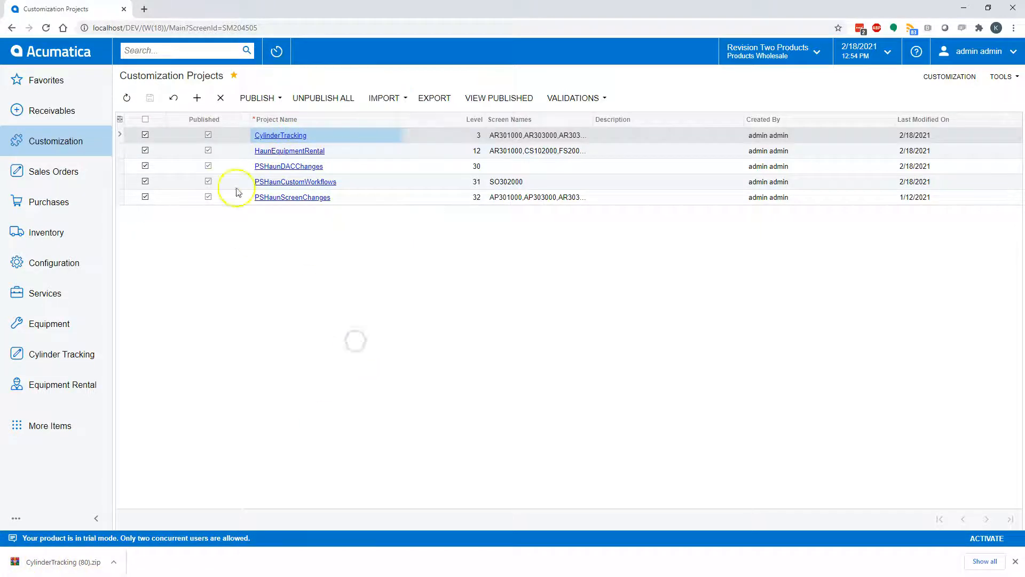
- Open the CylinderTracking project in the Customization Project Editor and maximize the editor window
{"action": "left_click", "coordinate": [272, 138]}
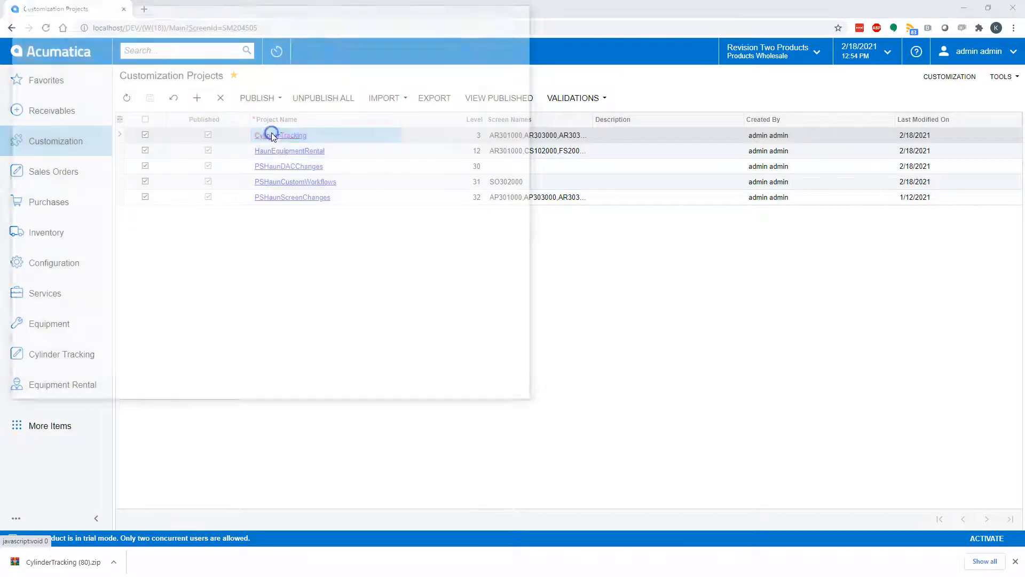
{"action": "left_click_drag", "start_coordinate": [375, 7], "coordinate": [686, 63]}
{"action": "left_click_drag", "start_coordinate": [613, 55], "coordinate": [485, 46]}
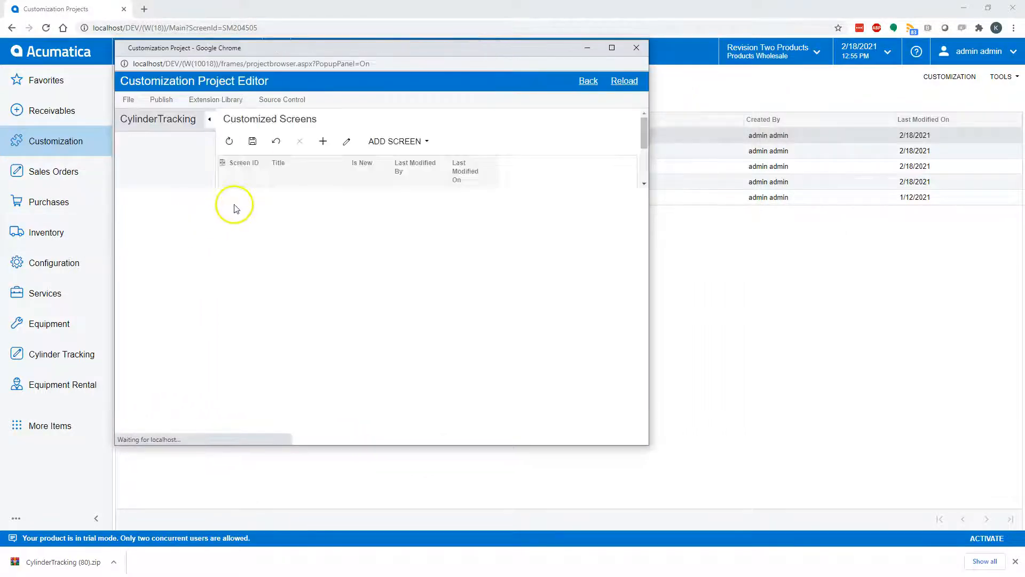
{"action": "double_click", "coordinate": [313, 46]}
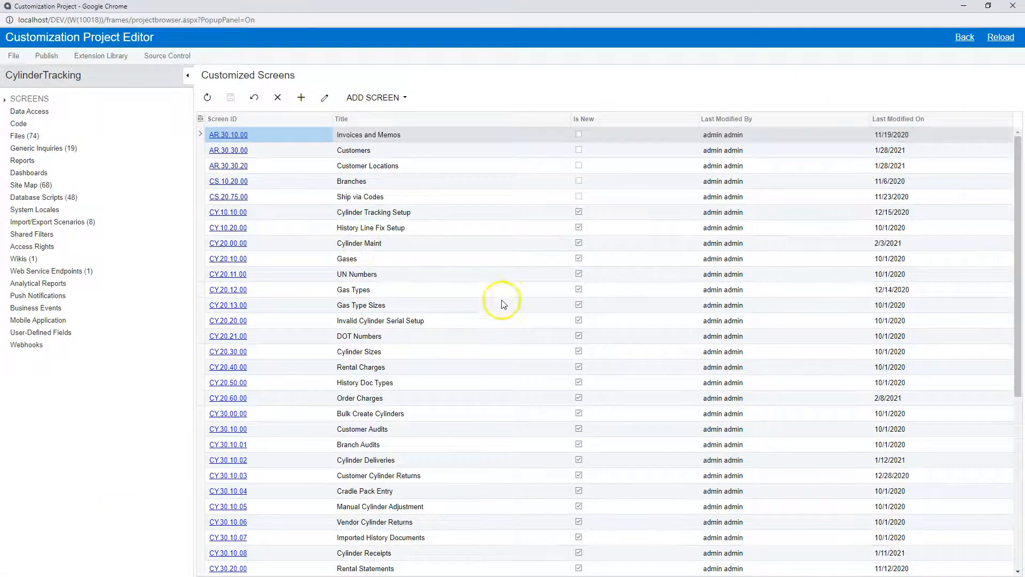
- Review the list of customized screens, comparing which ones are flagged as new
{"action": "scroll", "coordinate": [572, 129], "scroll_direction": "down", "scroll_amount": 1}
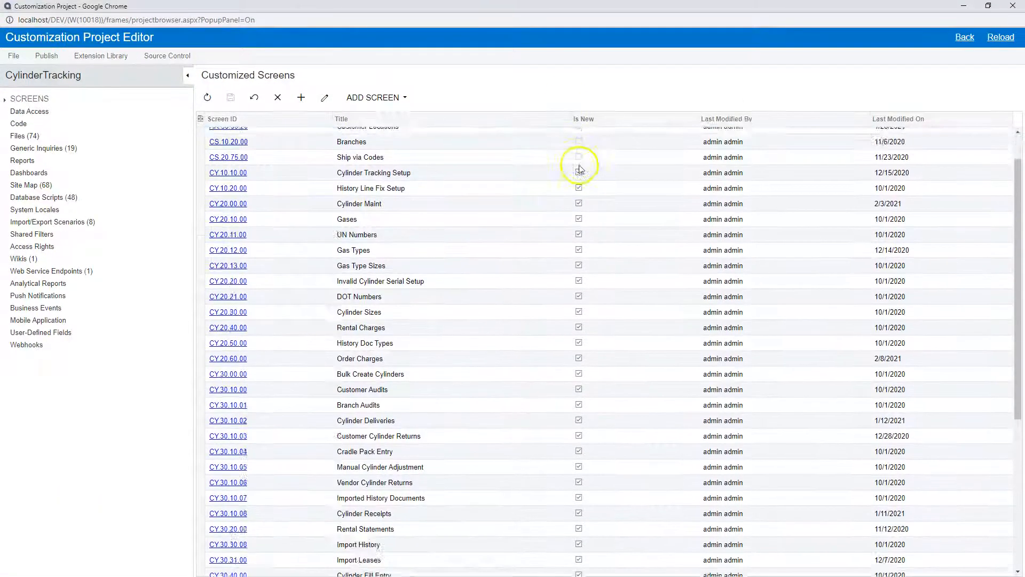
{"action": "scroll", "coordinate": [584, 155], "scroll_direction": "up", "scroll_amount": 1}
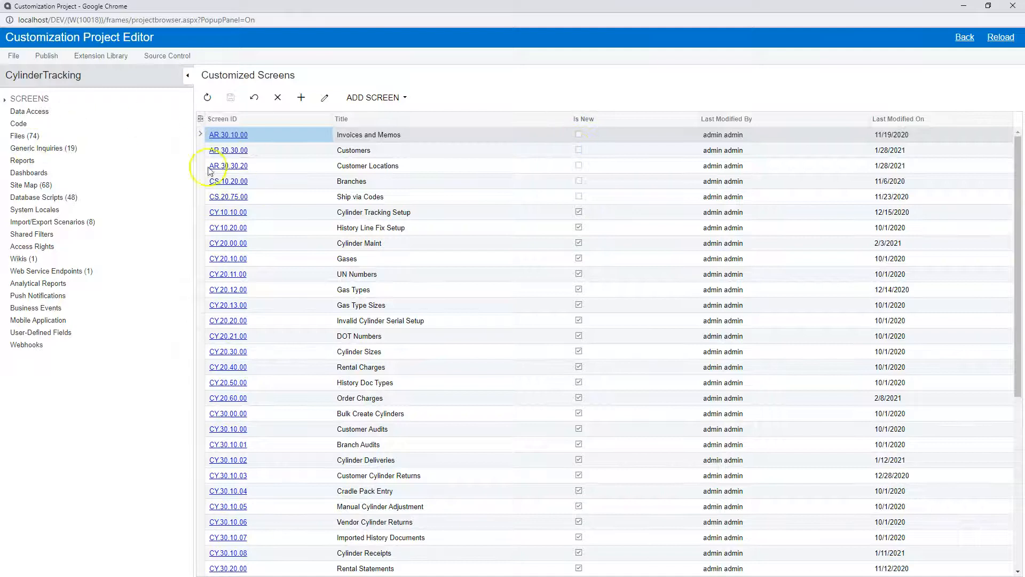
{"action": "scroll", "coordinate": [393, 343], "scroll_direction": "down", "scroll_amount": 5}
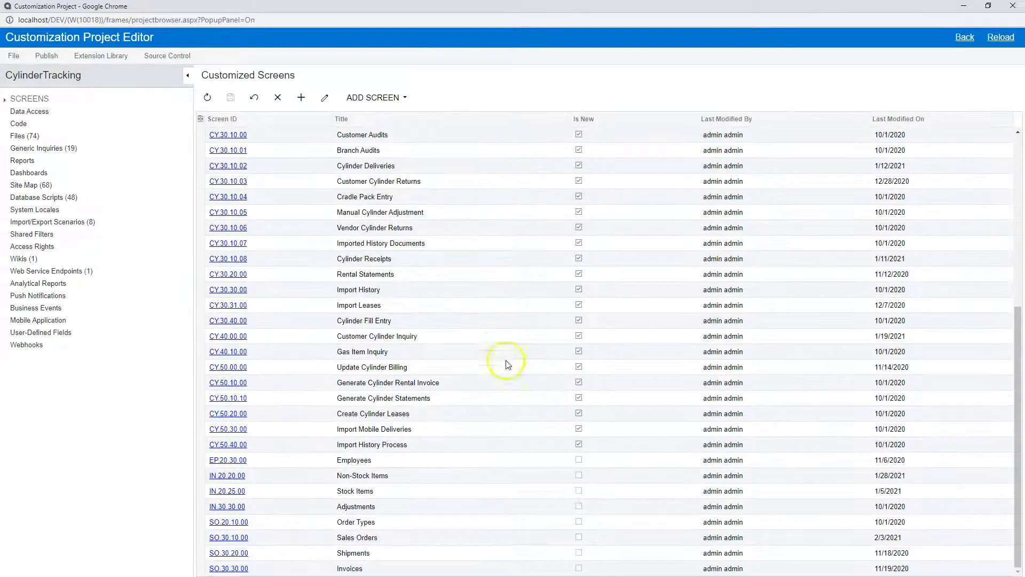
{"action": "scroll", "coordinate": [570, 367], "scroll_direction": "up", "scroll_amount": 5}
{"action": "scroll", "coordinate": [569, 367], "scroll_direction": "up", "scroll_amount": 1}
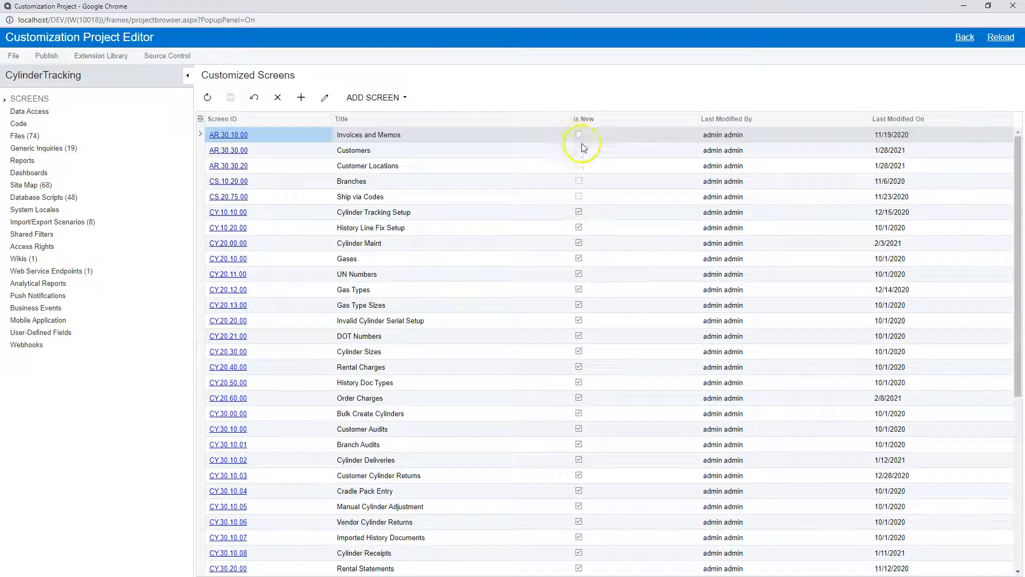
{"action": "scroll", "coordinate": [481, 225], "scroll_direction": "down", "scroll_amount": 5}
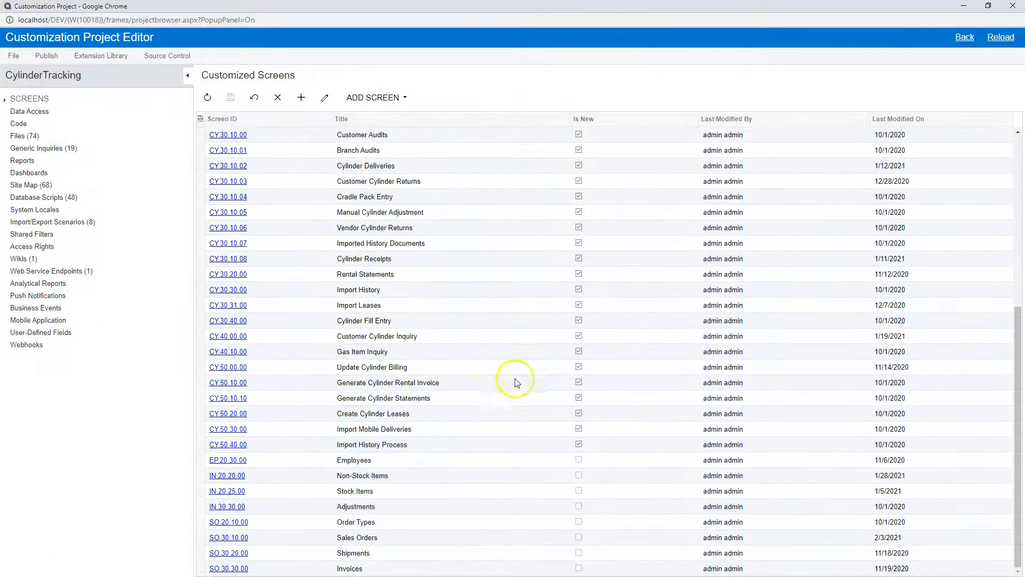
- Expand the project's Screens node and browse the screen IDs beneath it
{"action": "left_click", "coordinate": [6, 103]}
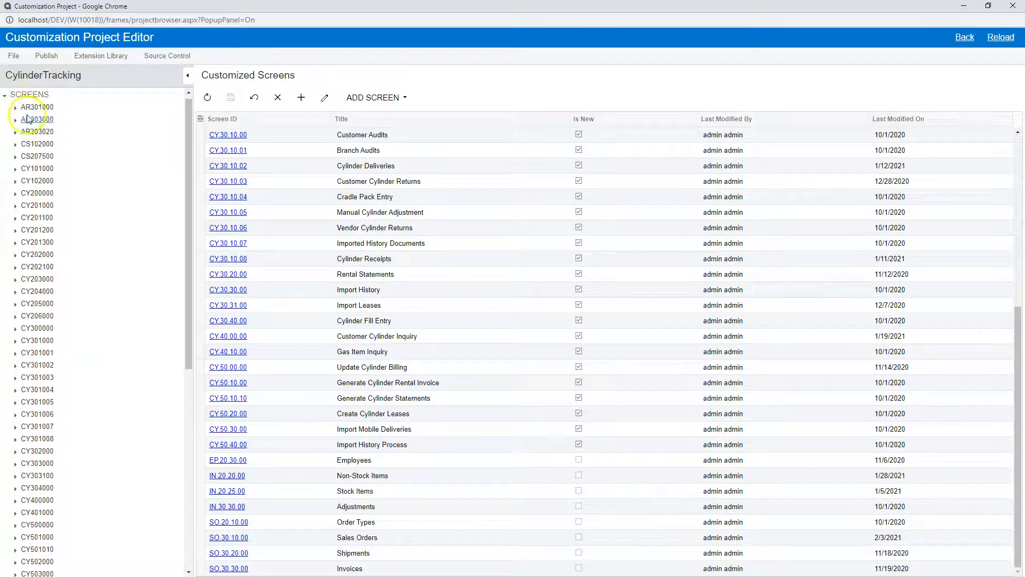
{"action": "scroll", "coordinate": [28, 418], "scroll_direction": "down", "scroll_amount": 5}
{"action": "scroll", "coordinate": [27, 418], "scroll_direction": "down", "scroll_amount": 2}
{"action": "scroll", "coordinate": [27, 412], "scroll_direction": "up", "scroll_amount": 4}
{"action": "scroll", "coordinate": [29, 408], "scroll_direction": "down", "scroll_amount": 2}
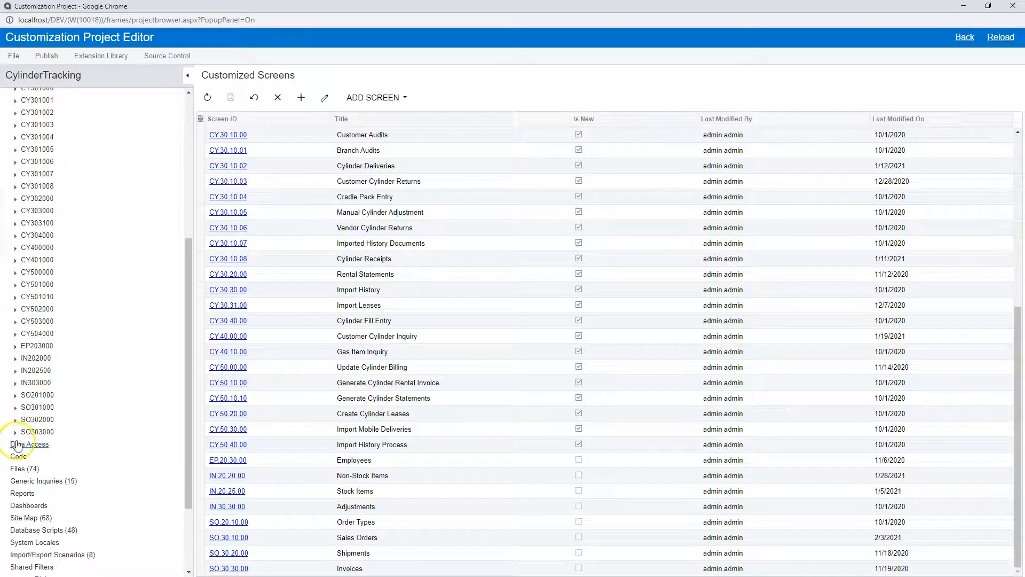
- Expand the SO303000, SO302000 and SO301000 screens and view the Workflows page of SO301000 (Sales Orders)
{"action": "left_click", "coordinate": [15, 433]}
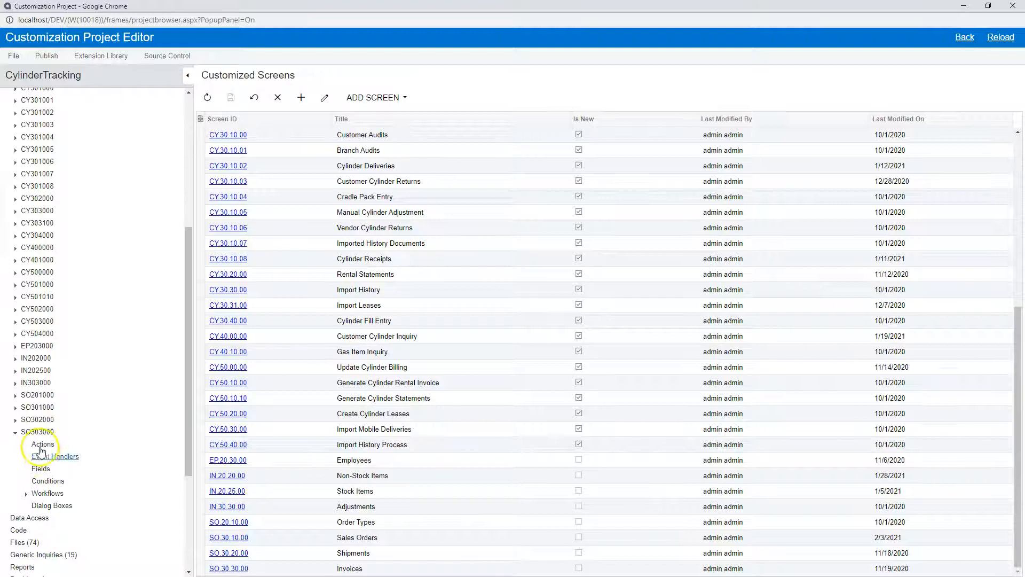
{"action": "left_click", "coordinate": [26, 495]}
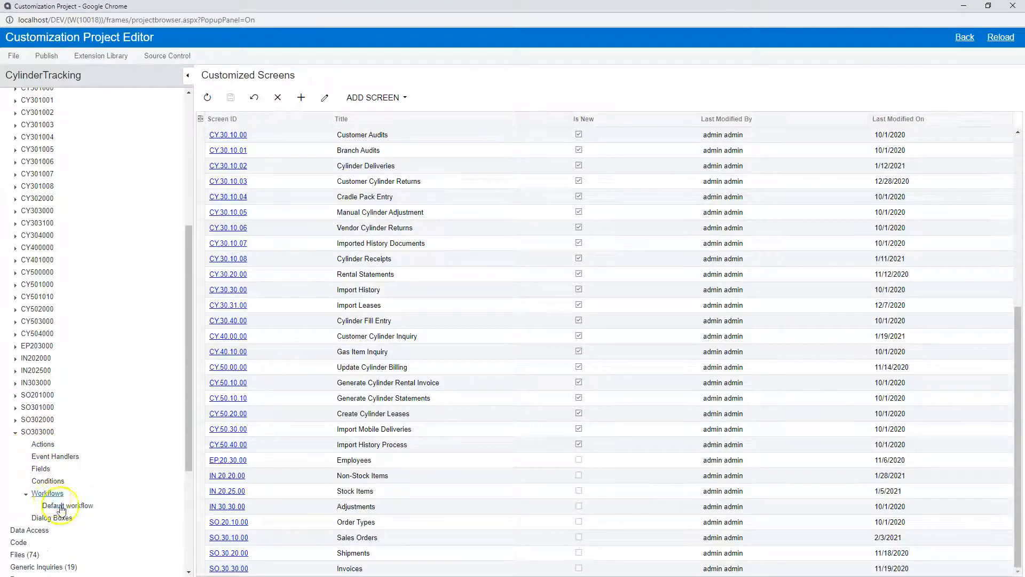
{"action": "left_click", "coordinate": [16, 420]}
{"action": "left_click", "coordinate": [15, 407]}
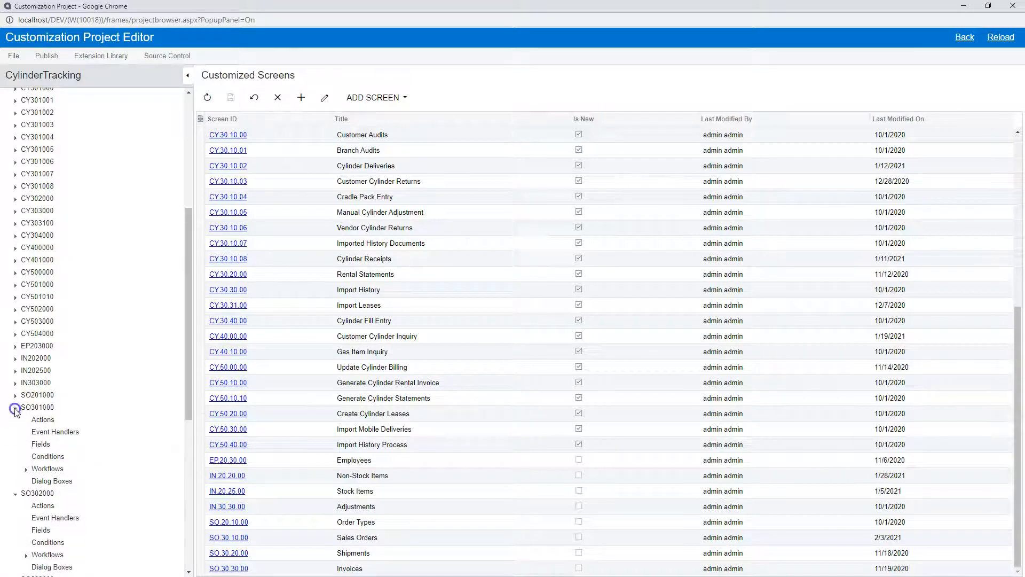
{"action": "left_click", "coordinate": [26, 468]}
{"action": "scroll", "coordinate": [37, 470], "scroll_direction": "down", "scroll_amount": 1}
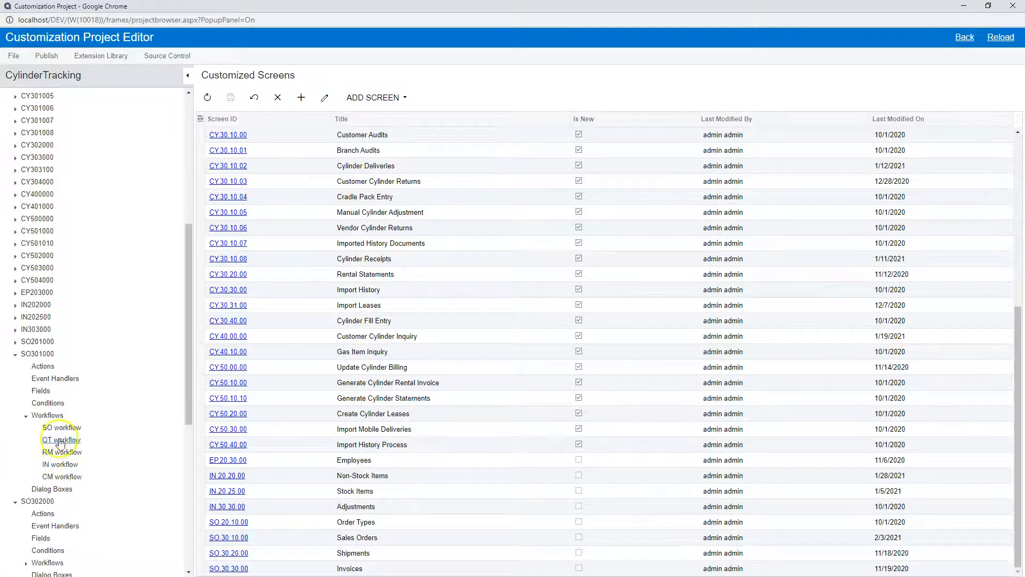
{"action": "left_click", "coordinate": [56, 417]}
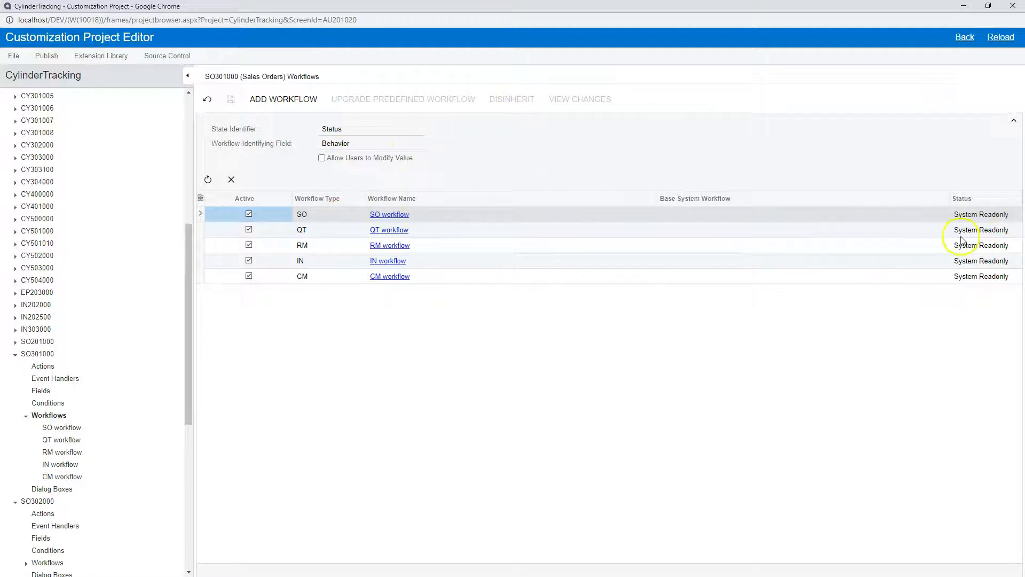
- Collapse the SO301000, SO303000 and SO302000 nodes in the project tree
{"action": "left_click", "coordinate": [27, 420]}
{"action": "left_click", "coordinate": [15, 355]}
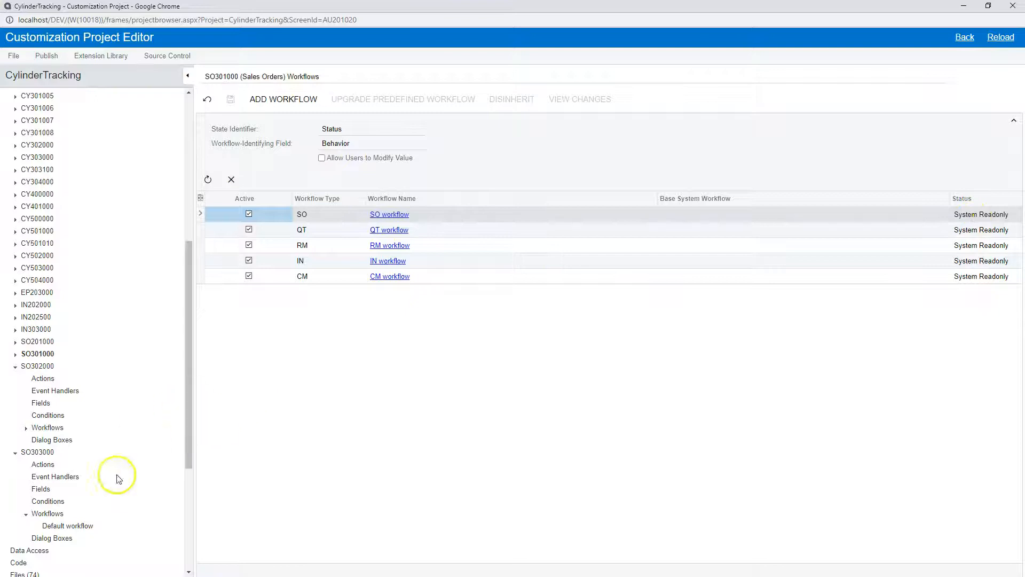
{"action": "left_click", "coordinate": [15, 453]}
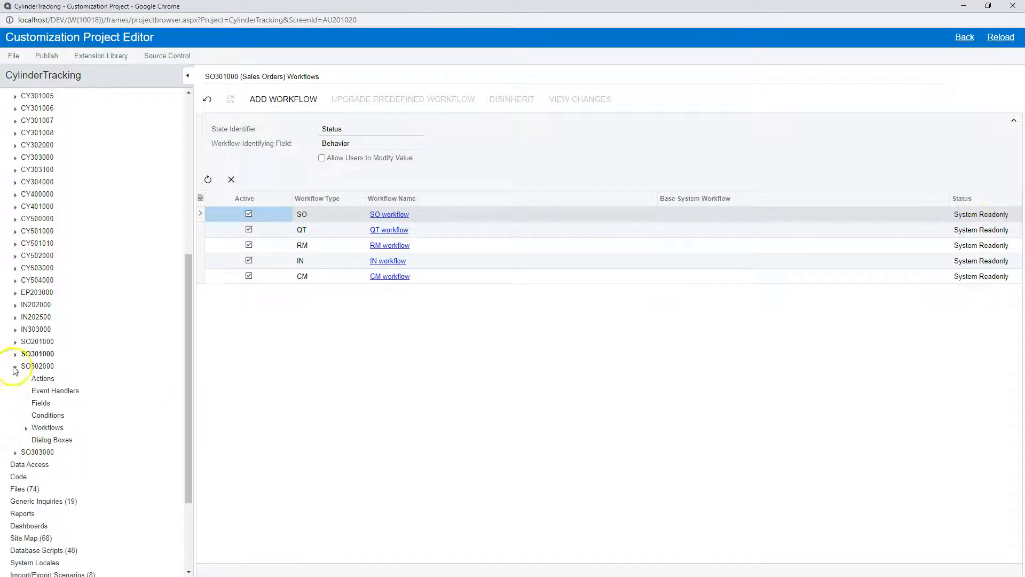
{"action": "left_click", "coordinate": [14, 368]}
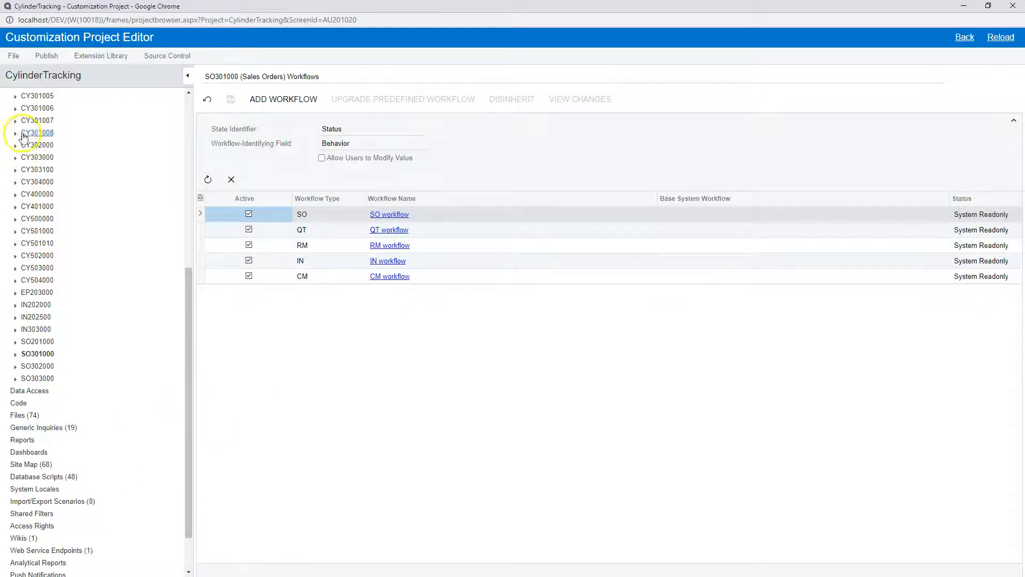
- Expand screen CY301002 (Cylinder Deliveries) and its workflows, and open its Workflows page
{"action": "scroll", "coordinate": [20, 120], "scroll_direction": "up", "scroll_amount": 1}
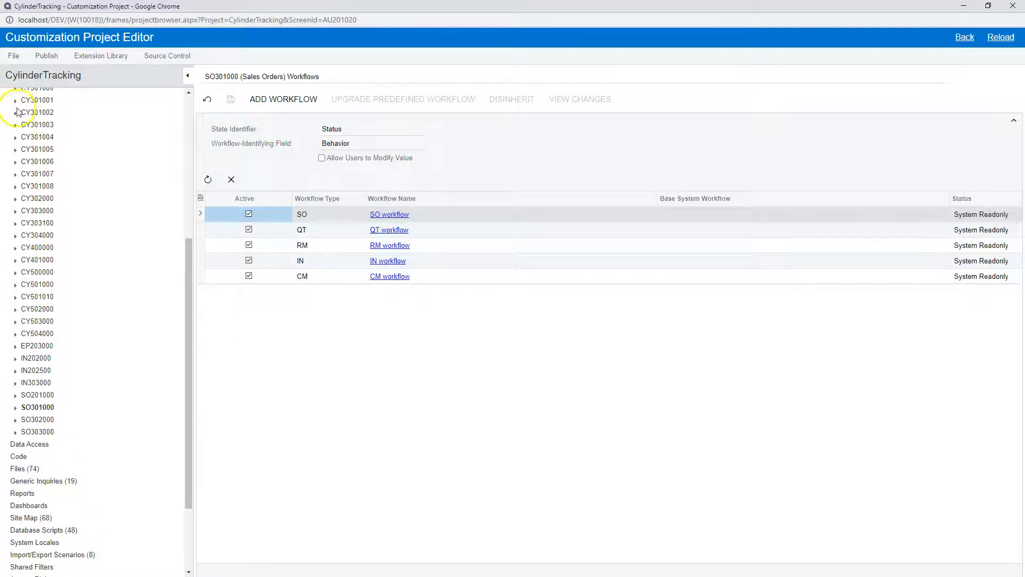
{"action": "left_click", "coordinate": [15, 112]}
{"action": "left_click", "coordinate": [26, 175]}
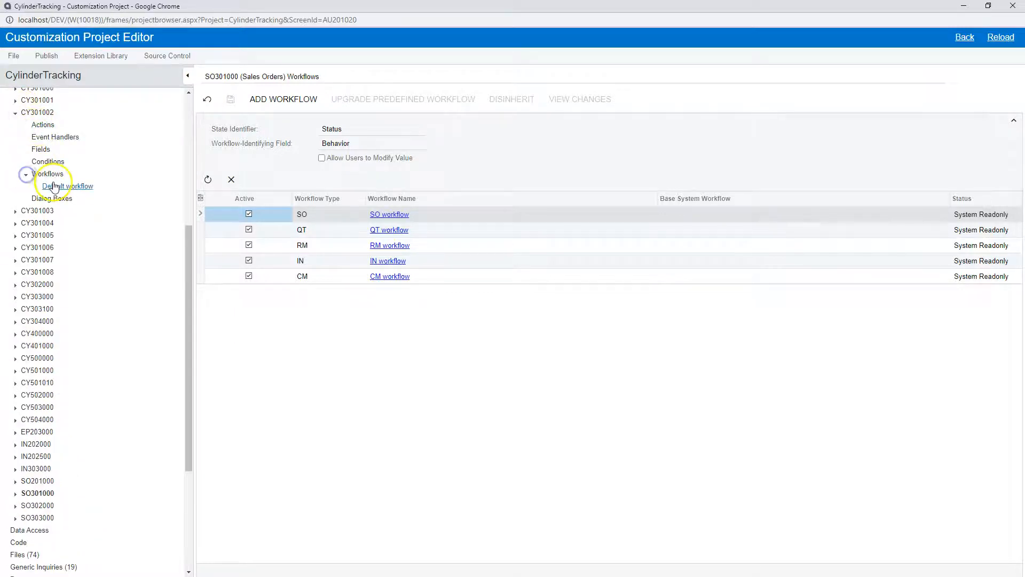
{"action": "left_click", "coordinate": [48, 176]}
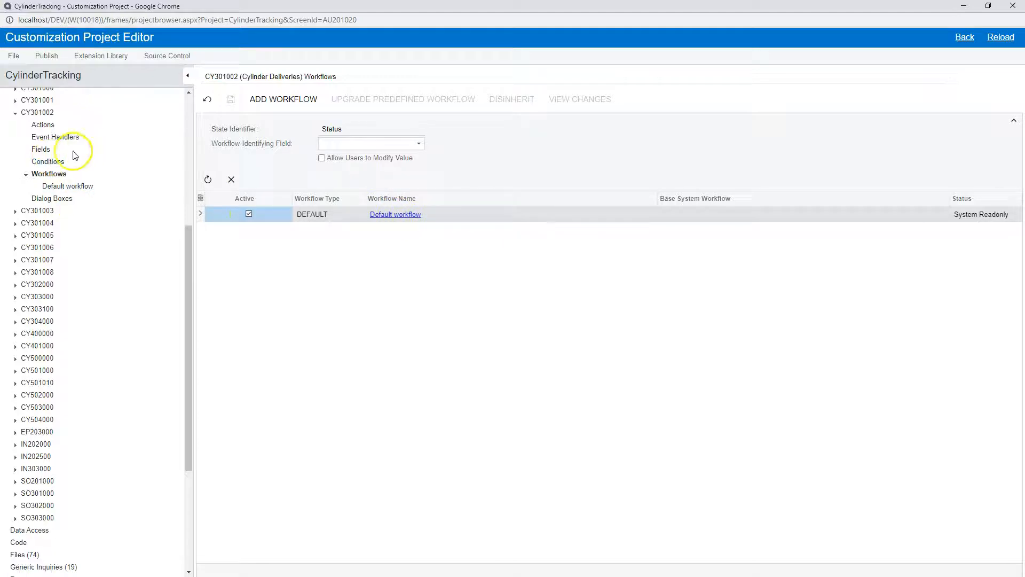
- Add the AllowUnbalanced field from the HistoryDocs container, DAC CylinderTracking.CYHistoryDoc, to the CY301002 Fields page
{"action": "left_click", "coordinate": [40, 150]}
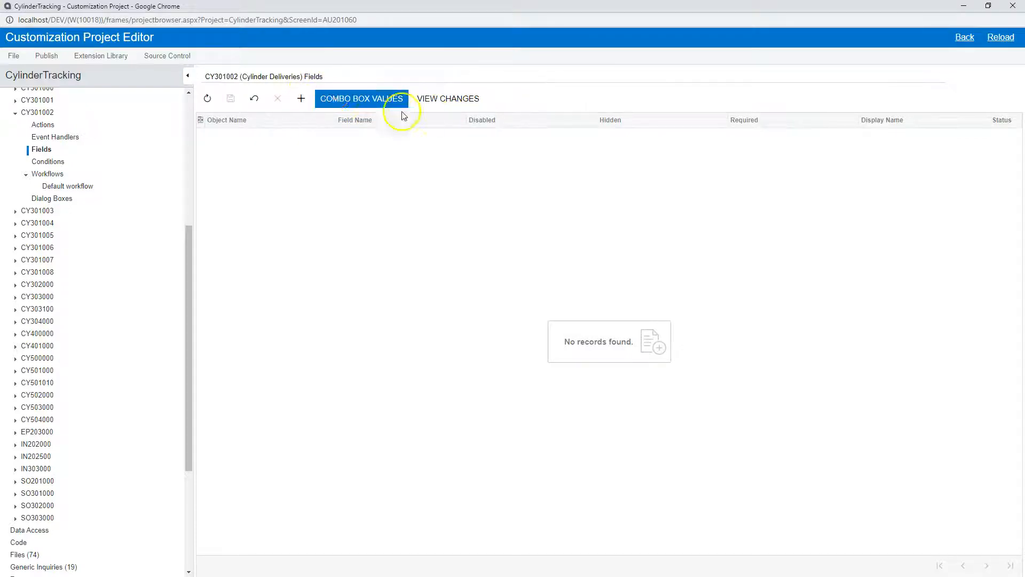
{"action": "left_click", "coordinate": [301, 98]}
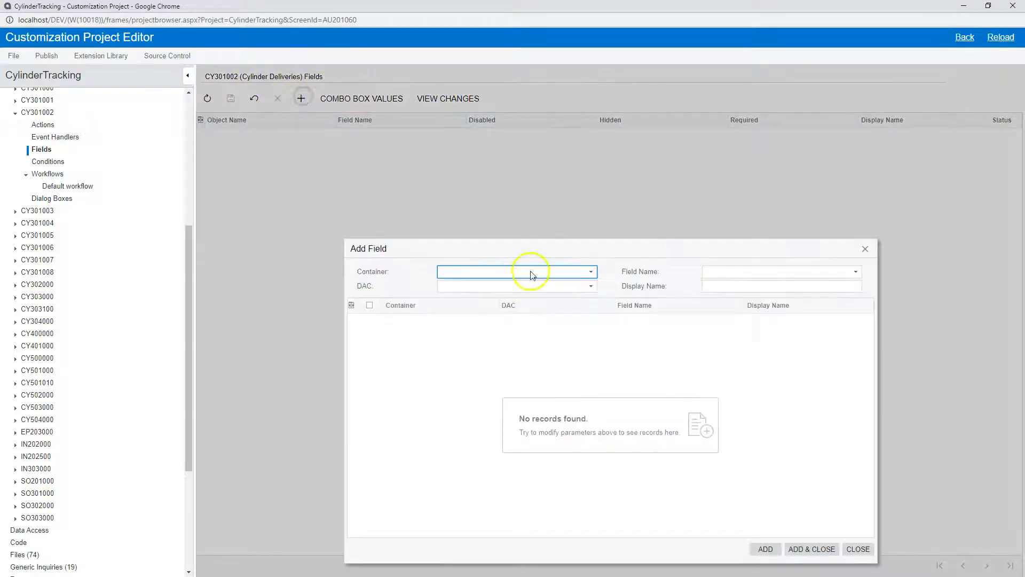
{"action": "left_click", "coordinate": [470, 273]}
{"action": "left_click", "coordinate": [472, 283]}
{"action": "left_click", "coordinate": [497, 293]}
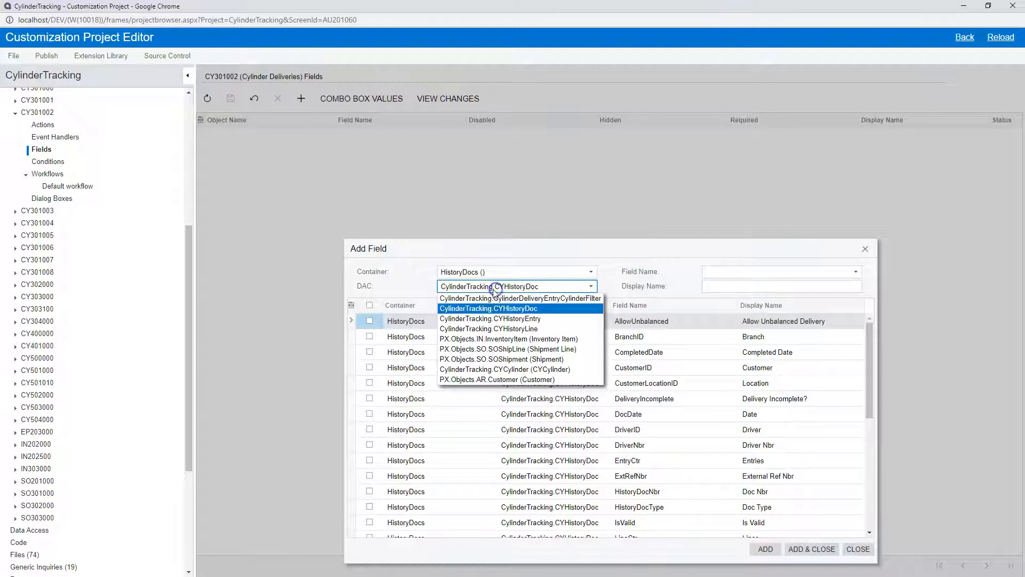
{"action": "left_click", "coordinate": [500, 291]}
{"action": "left_click", "coordinate": [684, 319]}
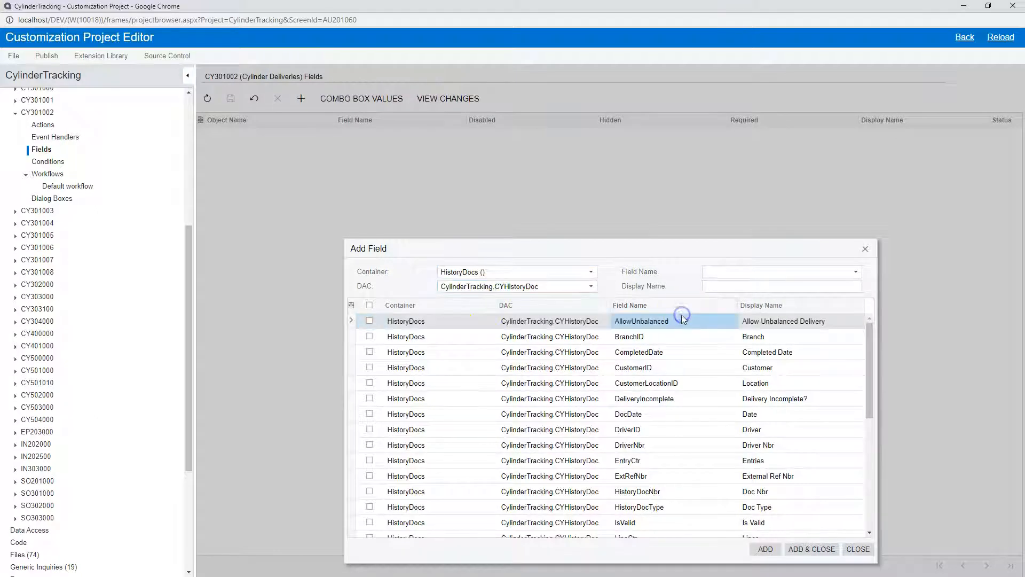
{"action": "left_click", "coordinate": [383, 323]}
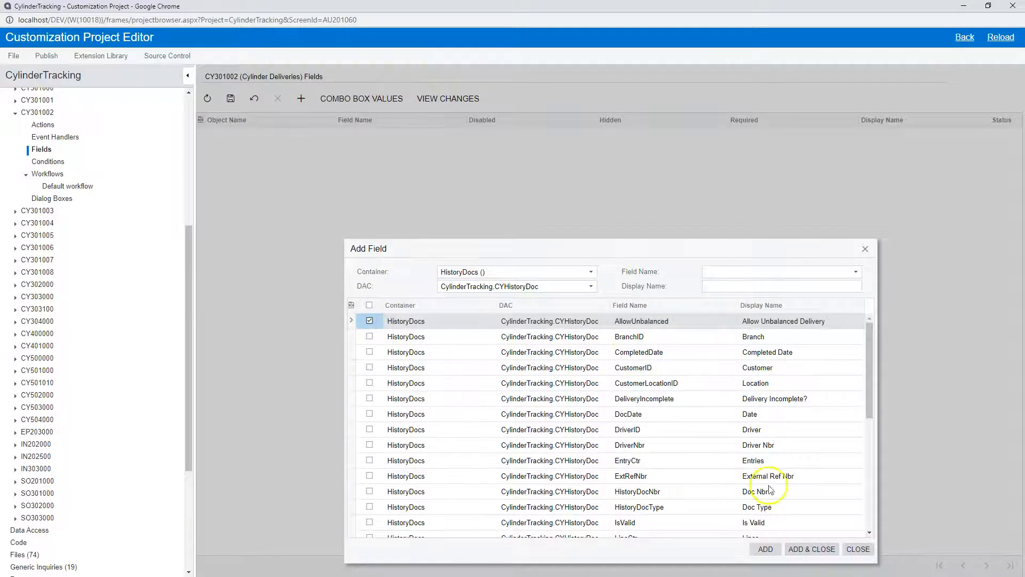
{"action": "left_click", "coordinate": [812, 549]}
- Examine the Disabled, Hidden, Required and Display Name settings of the AllowUnbalanced field
{"action": "left_click", "coordinate": [475, 138]}
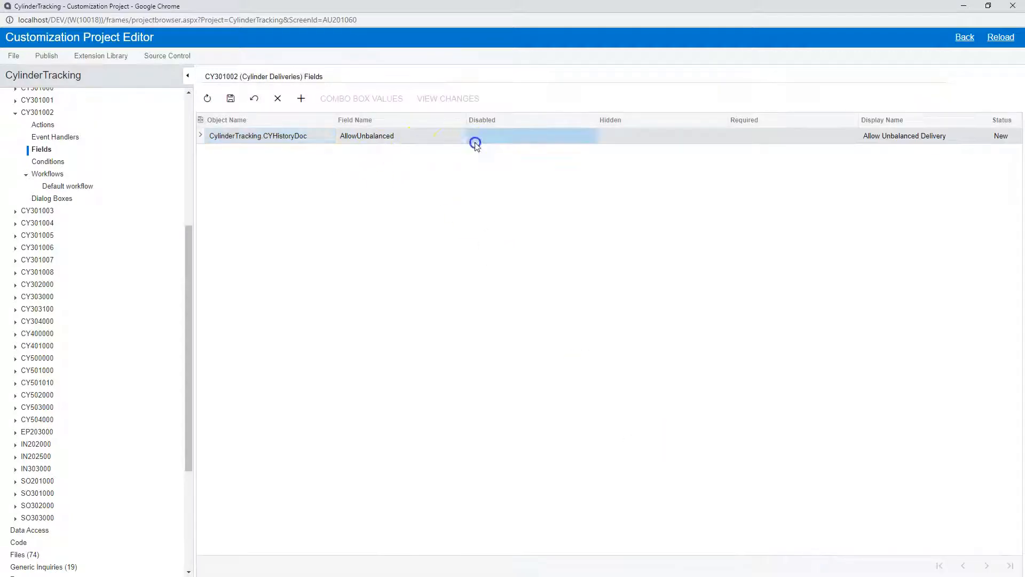
{"action": "left_click", "coordinate": [614, 135]}
{"action": "left_click", "coordinate": [754, 135]}
{"action": "left_click", "coordinate": [939, 138]}
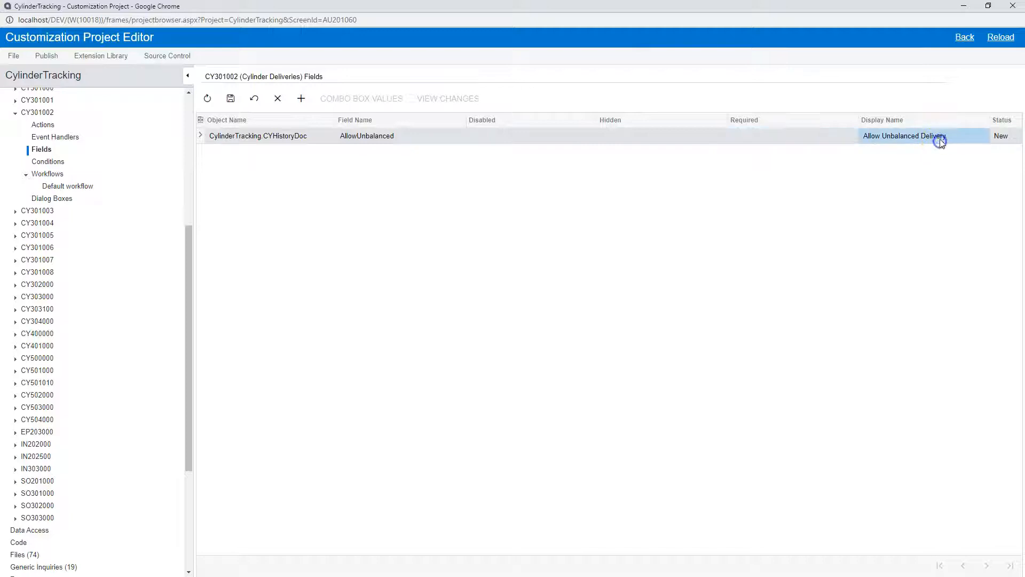
- Review the AllowUnbalanced field's Display Name and the conditions offered for its Disabled and Required properties
{"action": "left_click", "coordinate": [888, 138]}
{"action": "left_click", "coordinate": [339, 135]}
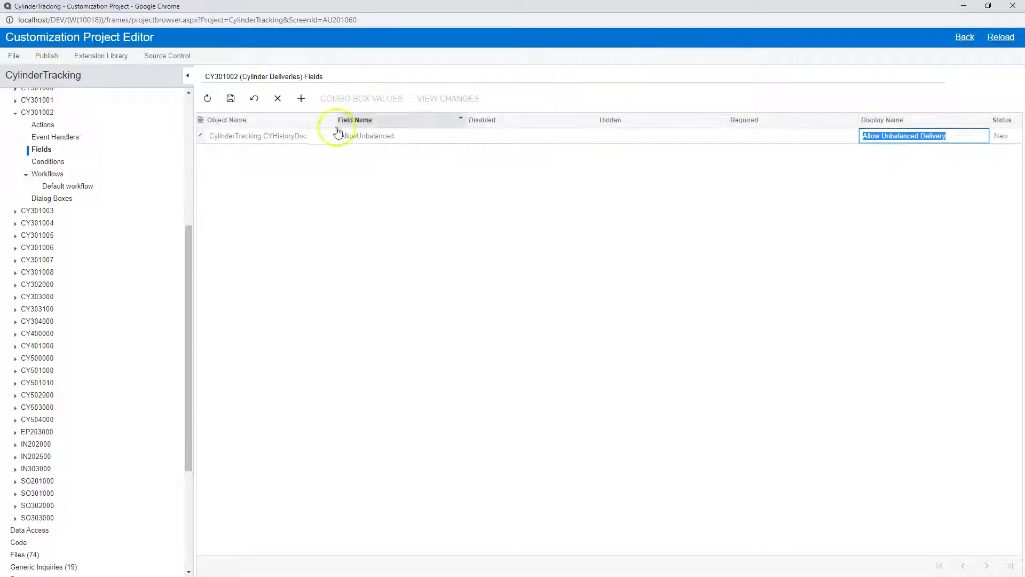
{"action": "left_click", "coordinate": [277, 138]}
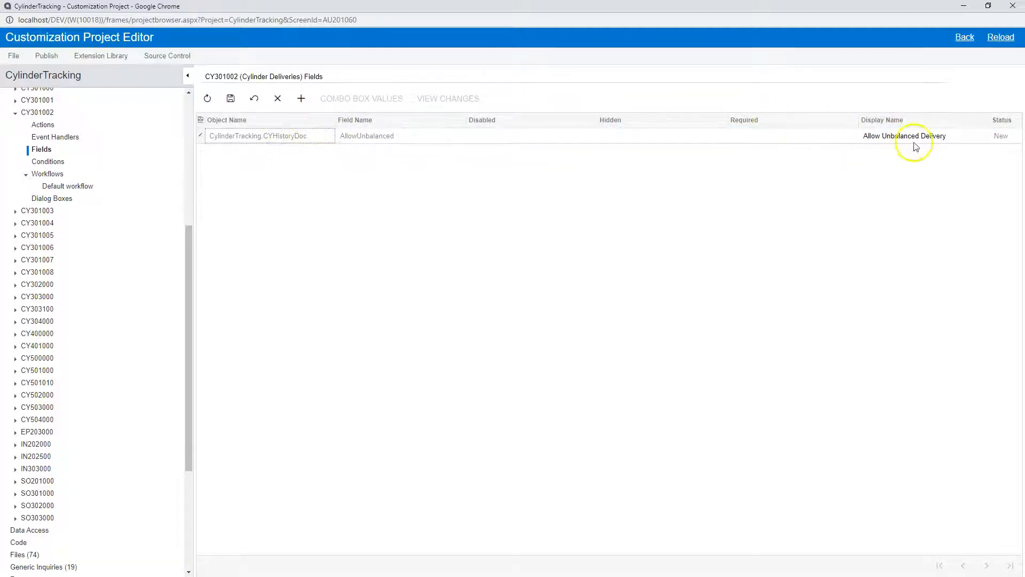
{"action": "left_click", "coordinate": [488, 123]}
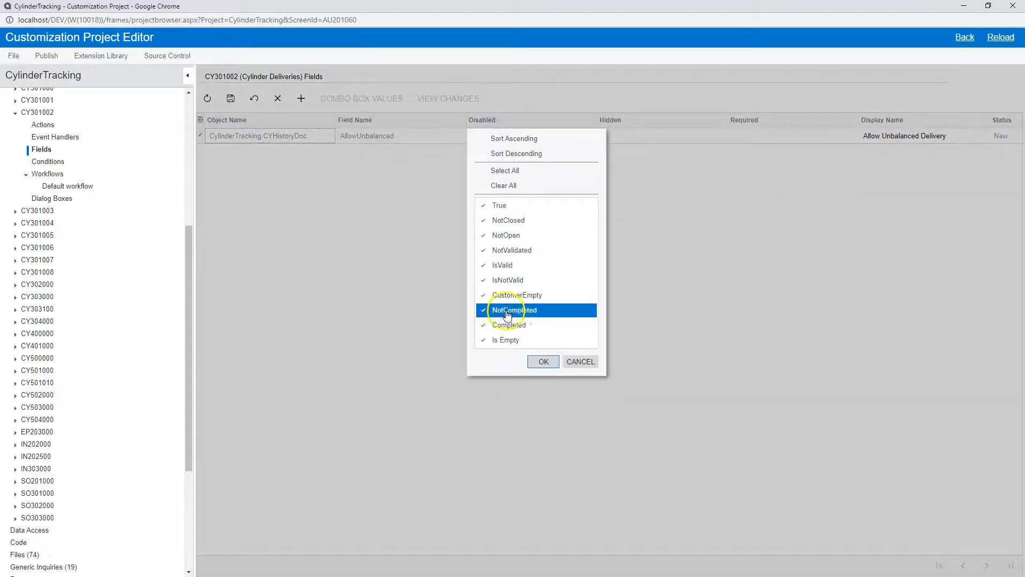
{"action": "left_click", "coordinate": [871, 213]}
{"action": "left_click", "coordinate": [550, 137]}
{"action": "left_click", "coordinate": [931, 132]}
{"action": "left_click", "coordinate": [773, 137]}
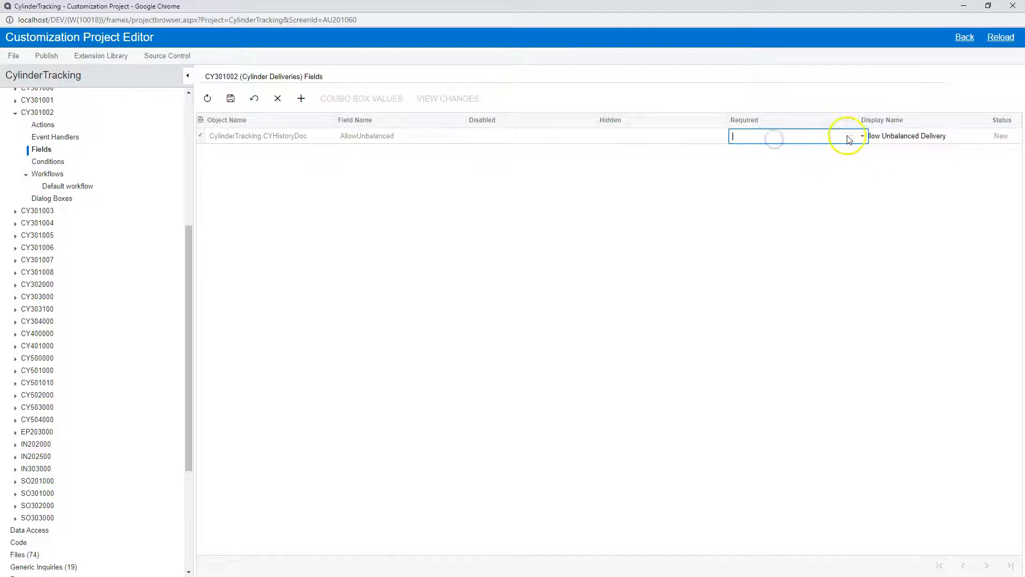
{"action": "left_click", "coordinate": [863, 137]}
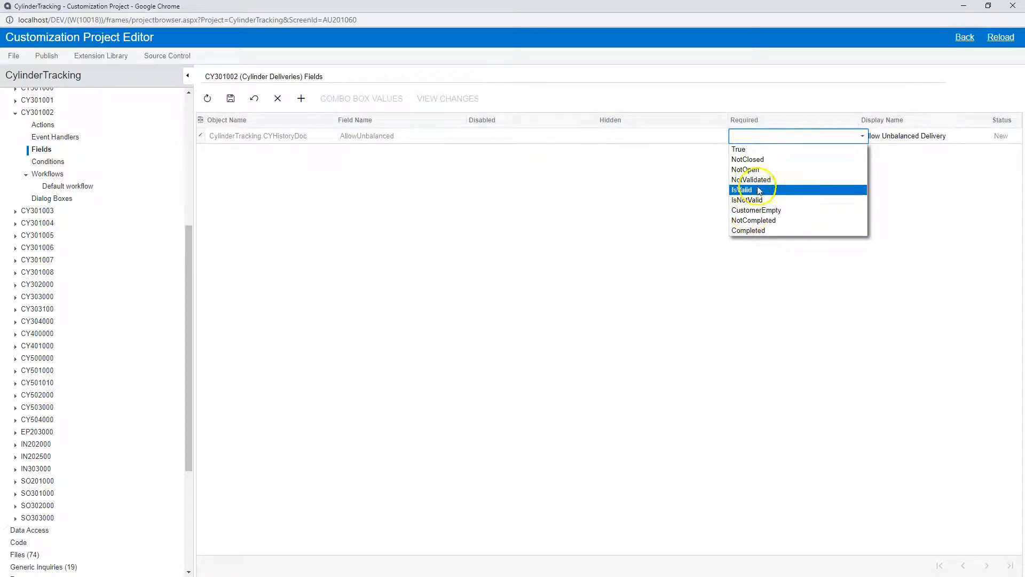
{"action": "left_click", "coordinate": [419, 149]}
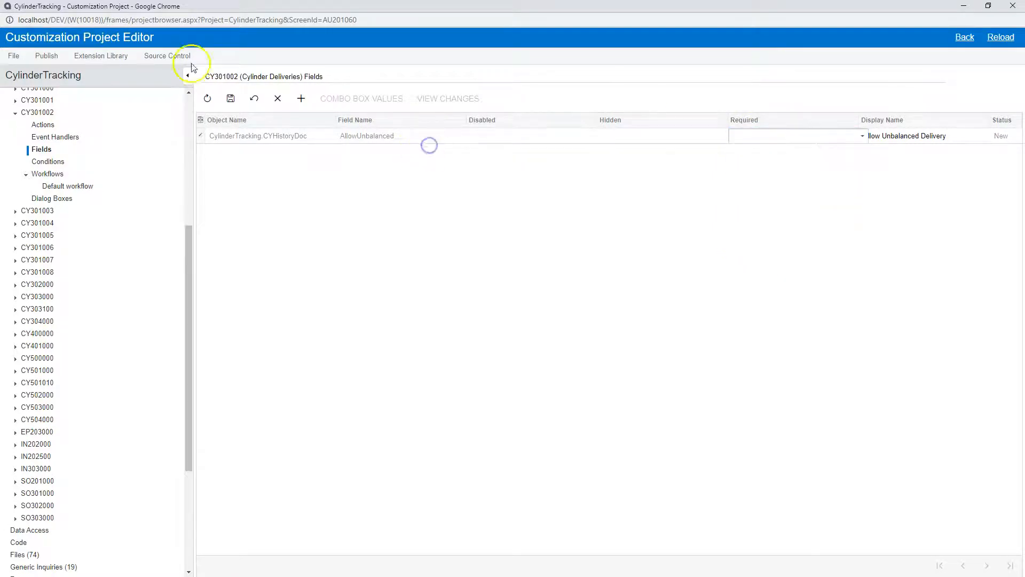
- Discard the unsaved AllowUnbalanced entry from the CY301002 Fields page
{"action": "left_click", "coordinate": [253, 100]}
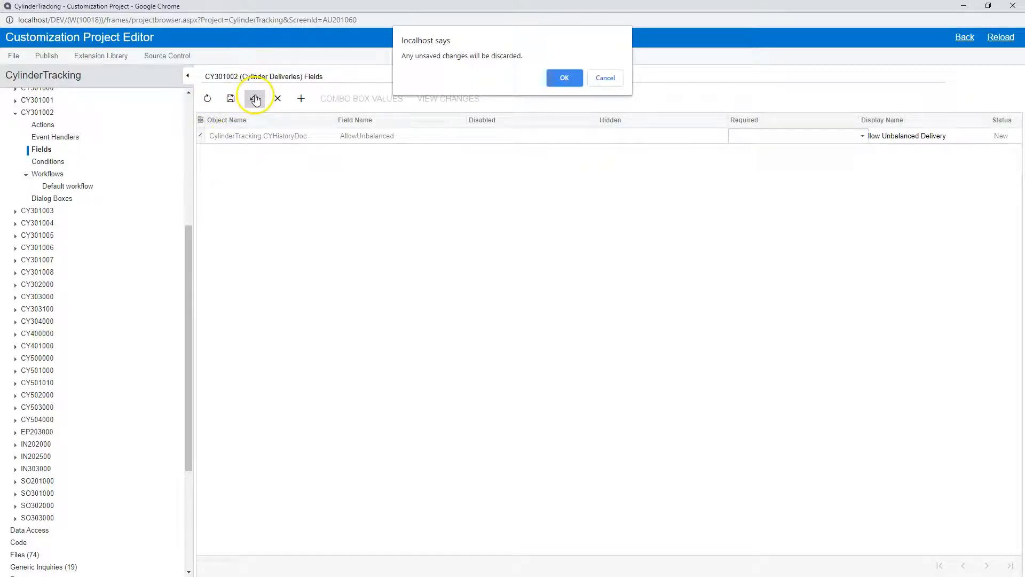
{"action": "left_click", "coordinate": [562, 78]}
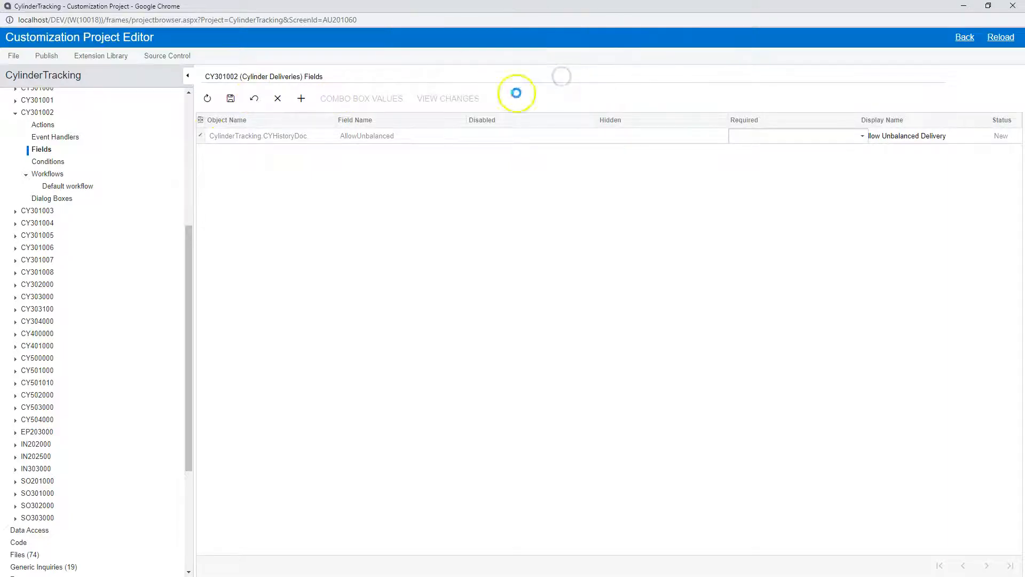
{"action": "left_click", "coordinate": [231, 100]}
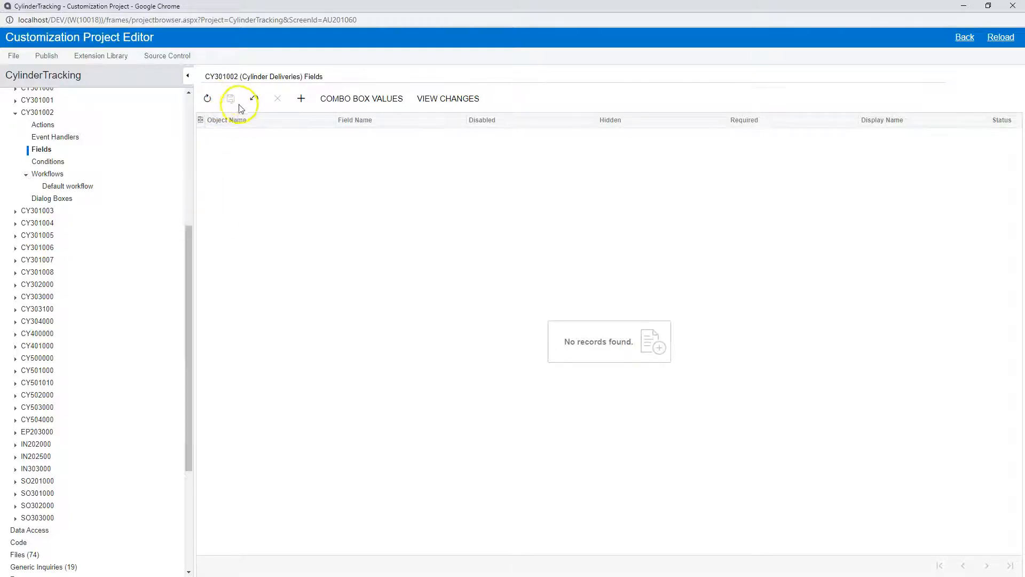
- Collapse CY301002 in the project tree and open screen CY301003 (Customer Cylinder Returns) in the Screen Editor
{"action": "scroll", "coordinate": [16, 139], "scroll_direction": "up", "scroll_amount": 1}
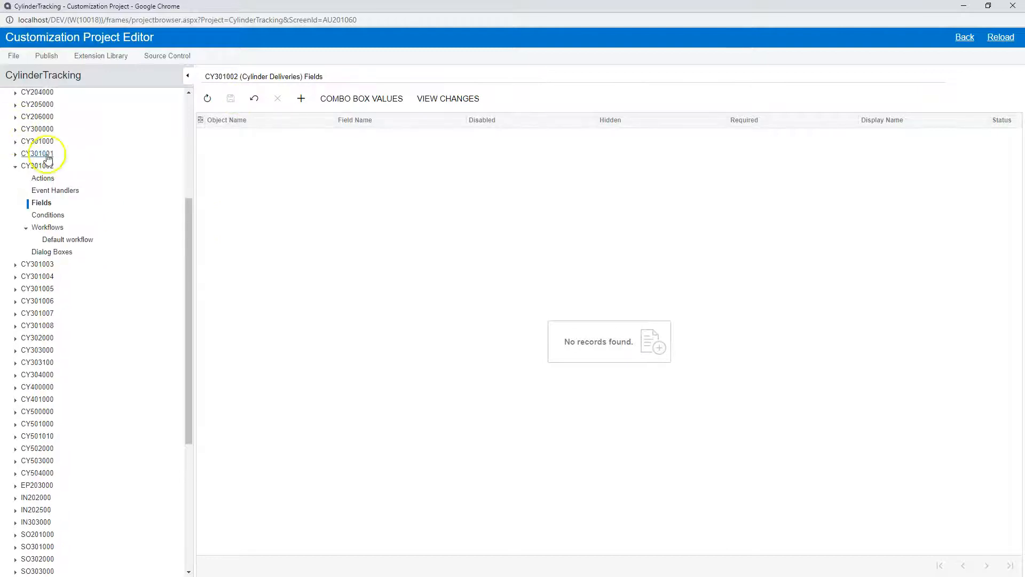
{"action": "left_click", "coordinate": [16, 167]}
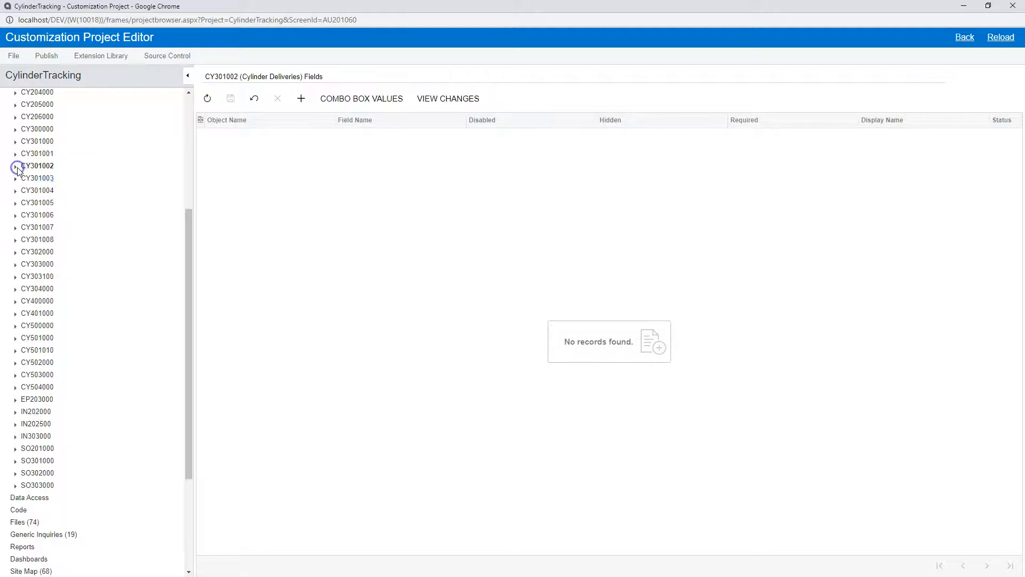
{"action": "left_click", "coordinate": [33, 178]}
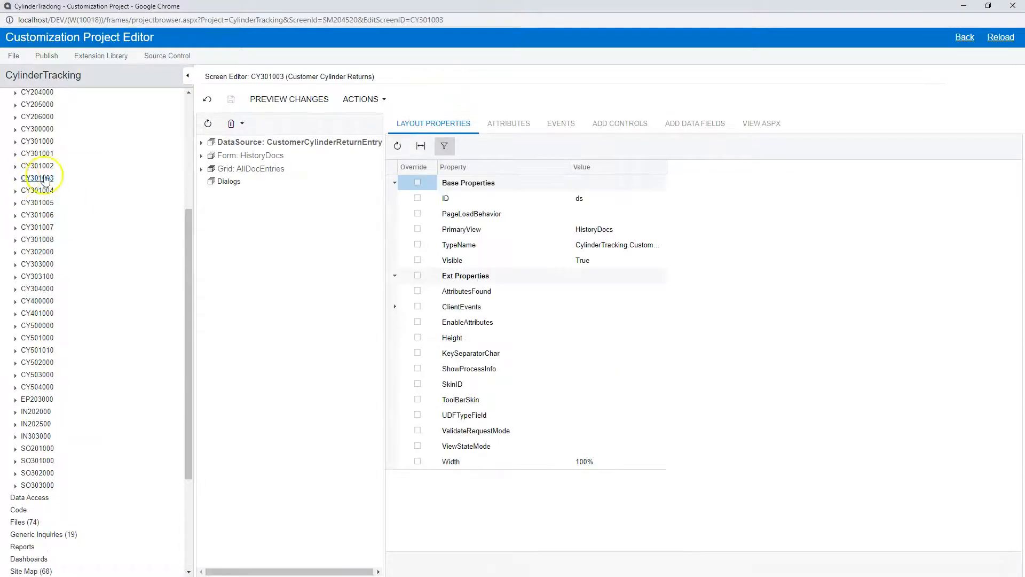
- Expand the HistoryDocs form down to its third column and inspect the ID property of the Customer control
{"action": "left_click", "coordinate": [201, 156]}
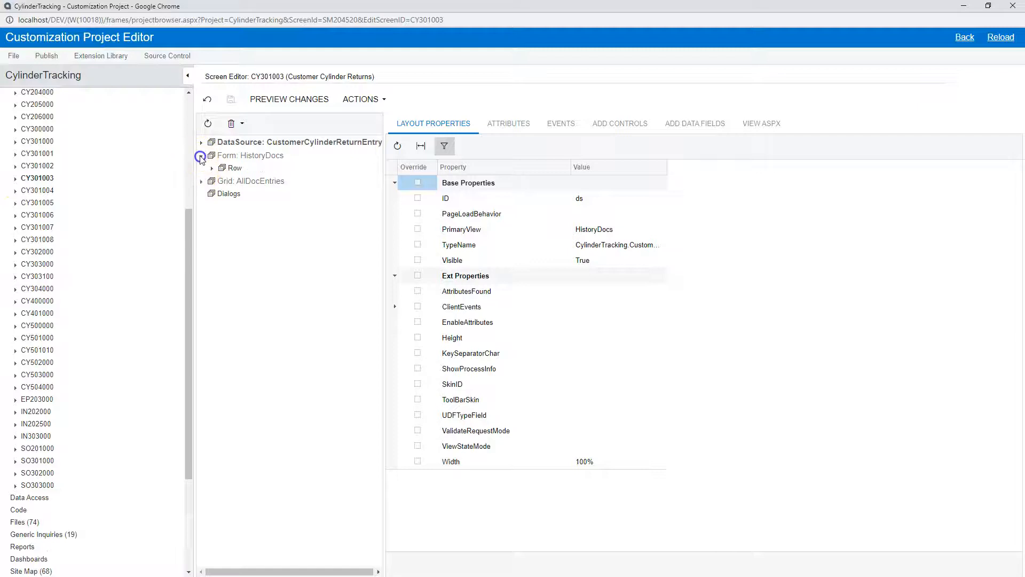
{"action": "left_click", "coordinate": [212, 169]}
{"action": "left_click", "coordinate": [223, 206]}
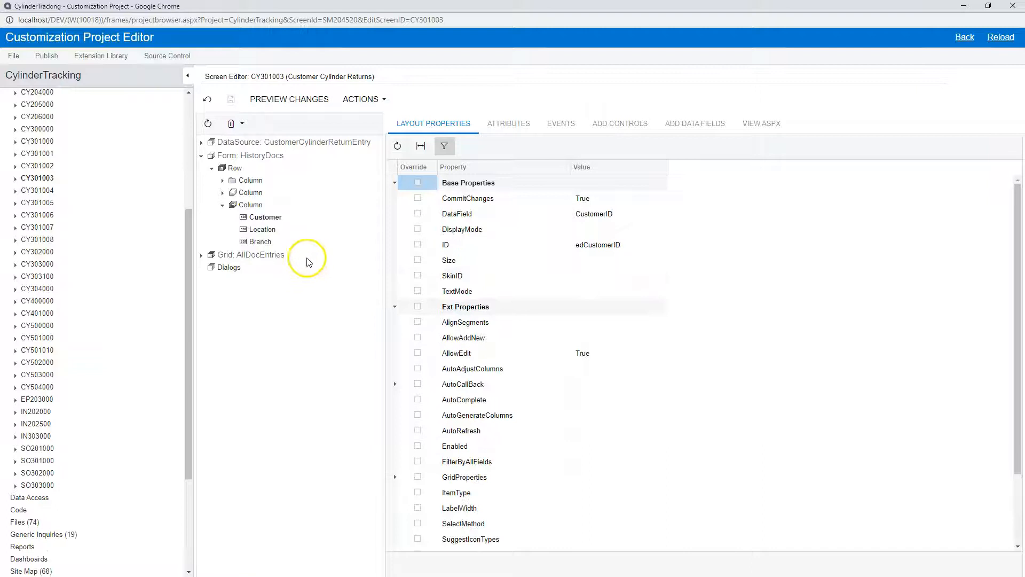
{"action": "left_click", "coordinate": [589, 243]}
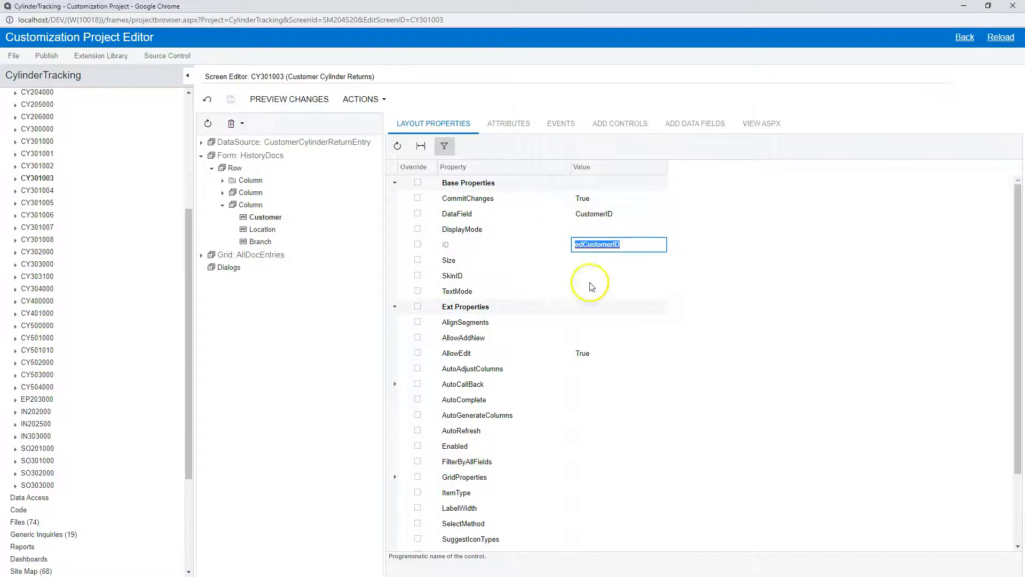
- Create a control for the RouteNbr data field from CYHistoryDoc(HistoryDocs) beneath Customer in the third column
{"action": "left_click", "coordinate": [687, 120]}
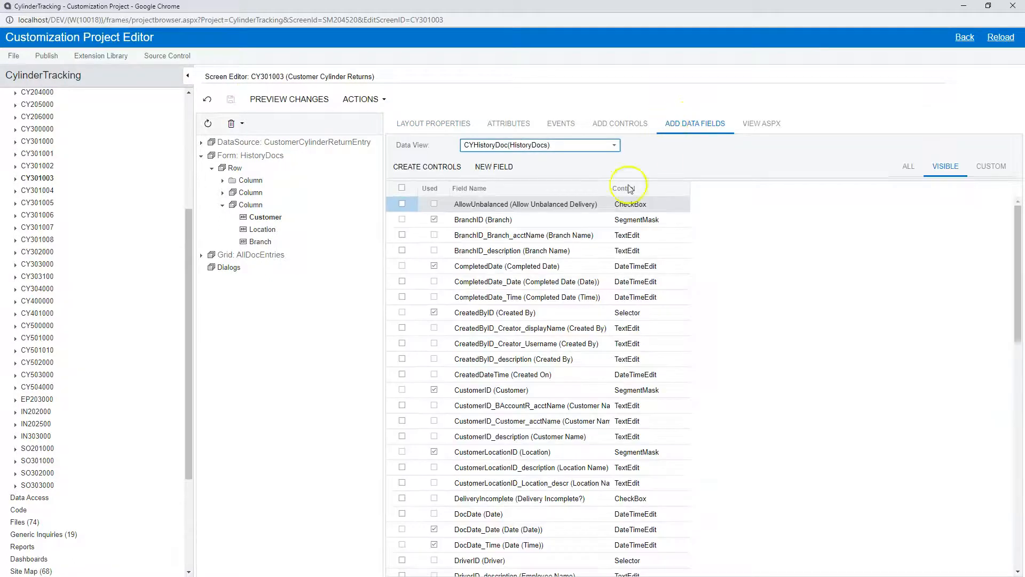
{"action": "scroll", "coordinate": [469, 331], "scroll_direction": "down", "scroll_amount": 10}
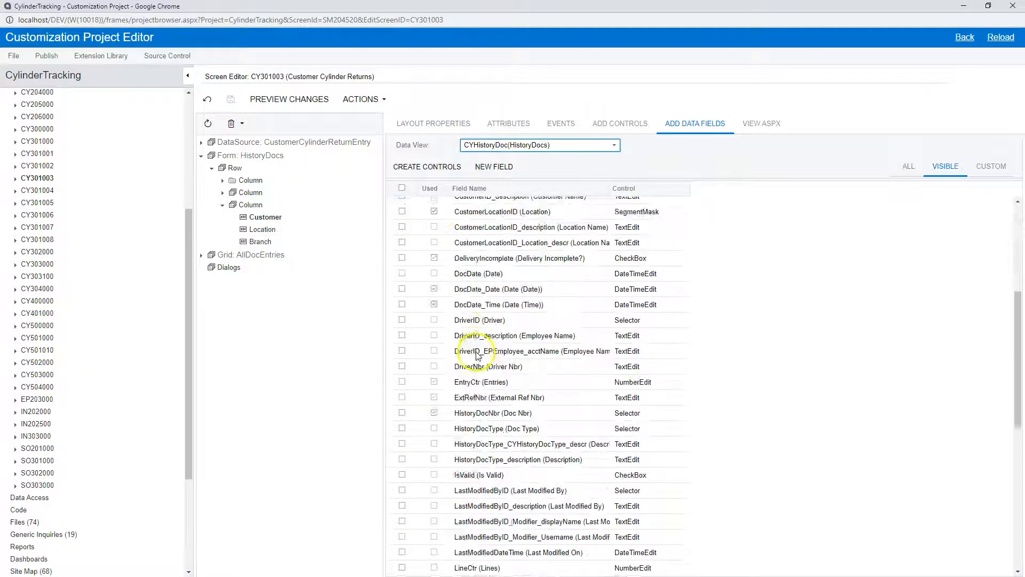
{"action": "left_click", "coordinate": [403, 382]}
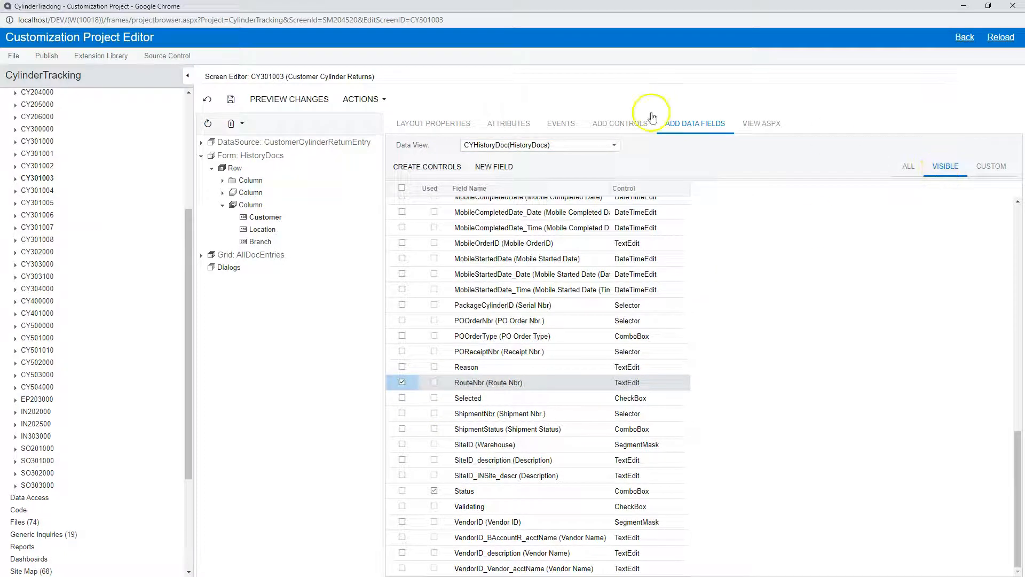
{"action": "left_click", "coordinate": [432, 169]}
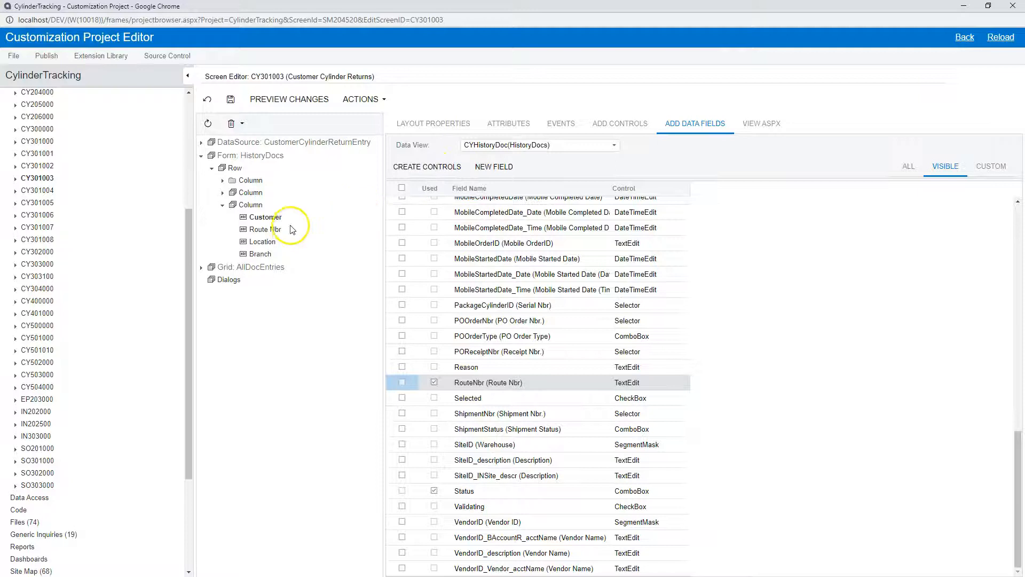
- Set the ID layout property of the Route Nbr control to edCstPXTextEdit1
{"action": "left_click", "coordinate": [269, 233]}
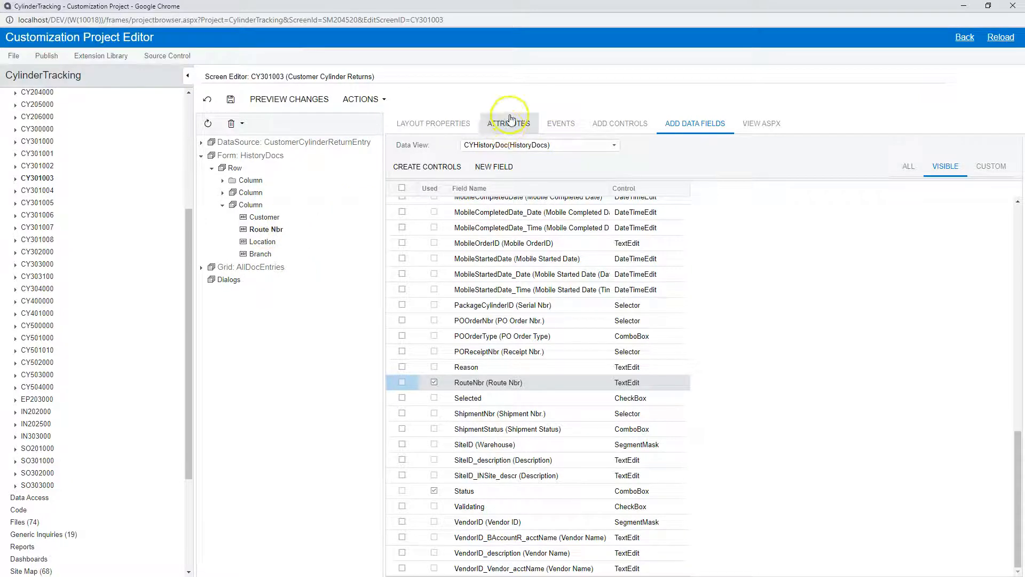
{"action": "left_click", "coordinate": [432, 124]}
{"action": "left_click", "coordinate": [615, 246]}
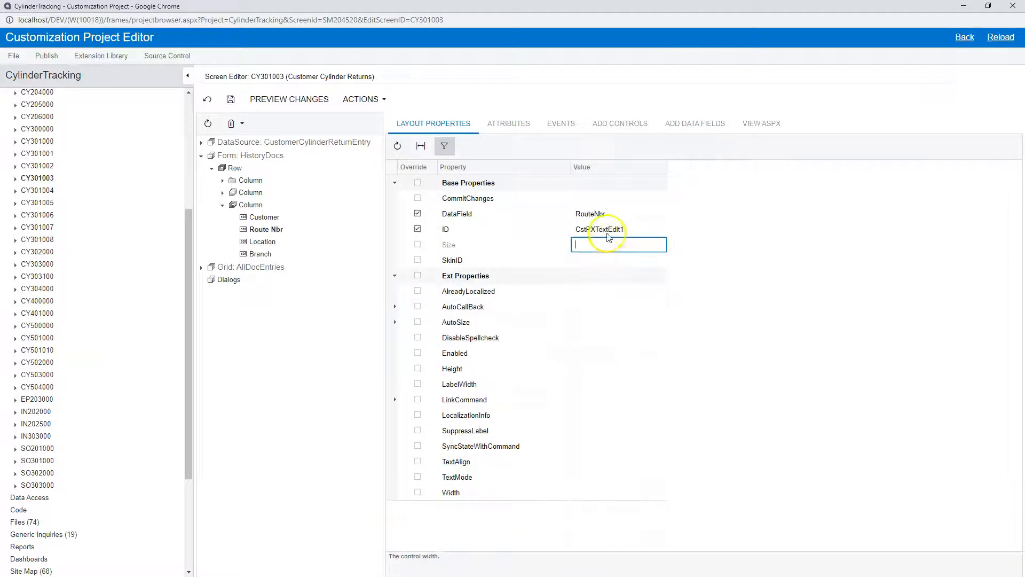
{"action": "left_click", "coordinate": [619, 230]}
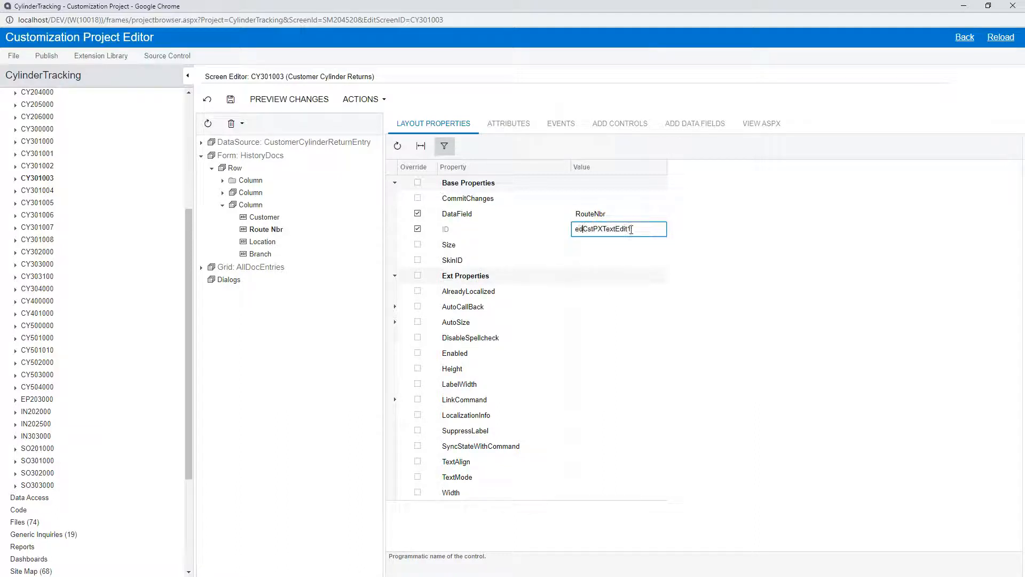
- Try to set the Route Nbr control's Enabled property to False and save the screen layout
{"action": "left_click", "coordinate": [602, 350]}
{"action": "left_click", "coordinate": [602, 353]}
{"action": "left_click", "coordinate": [597, 373]}
{"action": "left_click", "coordinate": [597, 373]}
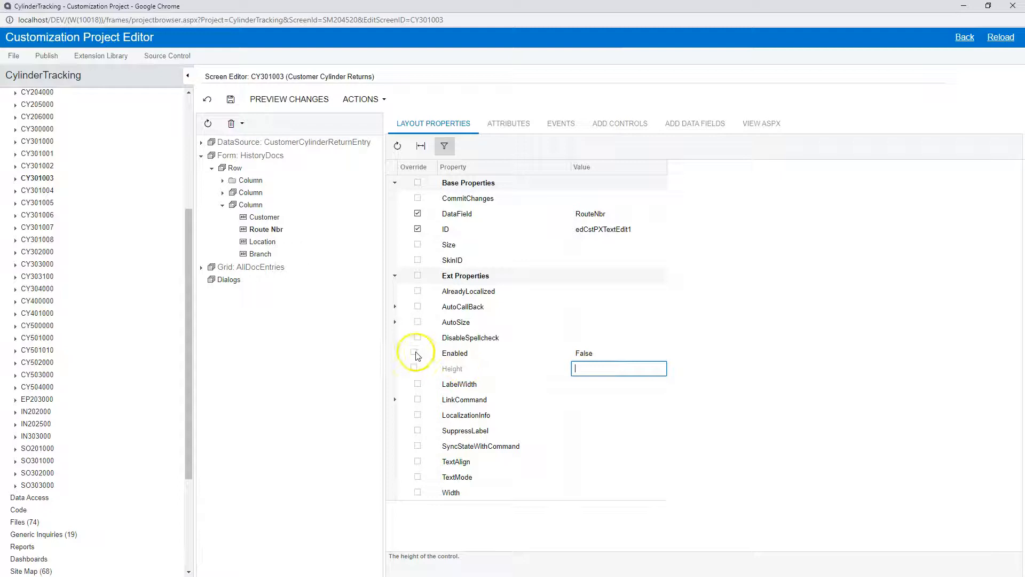
{"action": "left_click", "coordinate": [224, 106]}
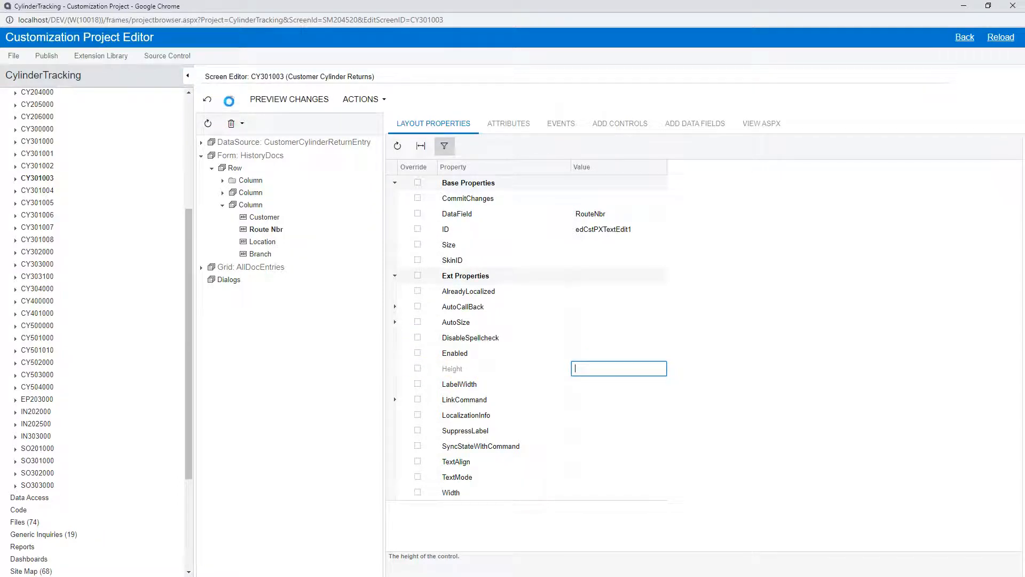
- Set Enabled to False again for the Route Nbr control with its override on, and save
{"action": "left_click", "coordinate": [593, 354]}
{"action": "left_click", "coordinate": [582, 373]}
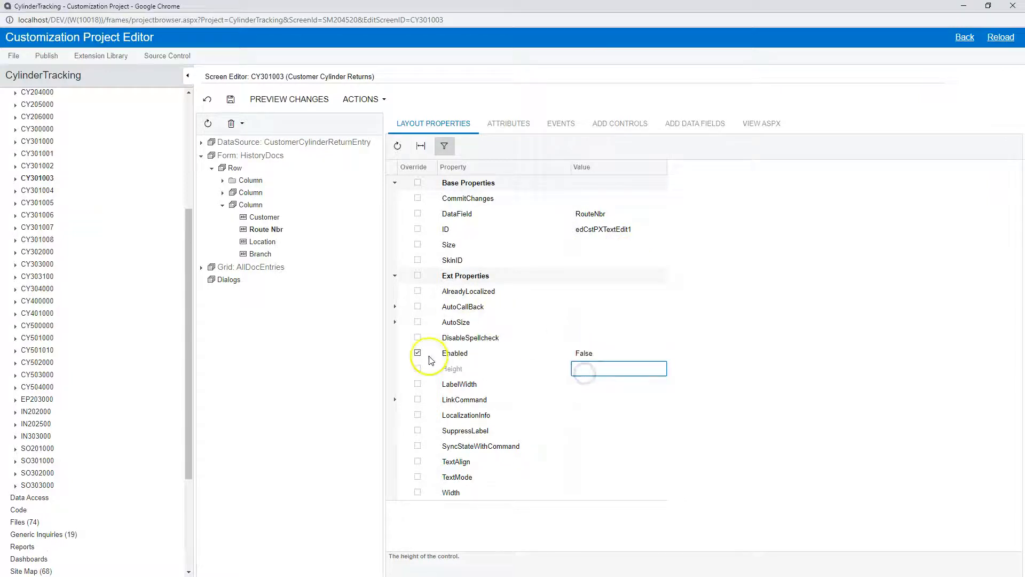
{"action": "left_click", "coordinate": [230, 100]}
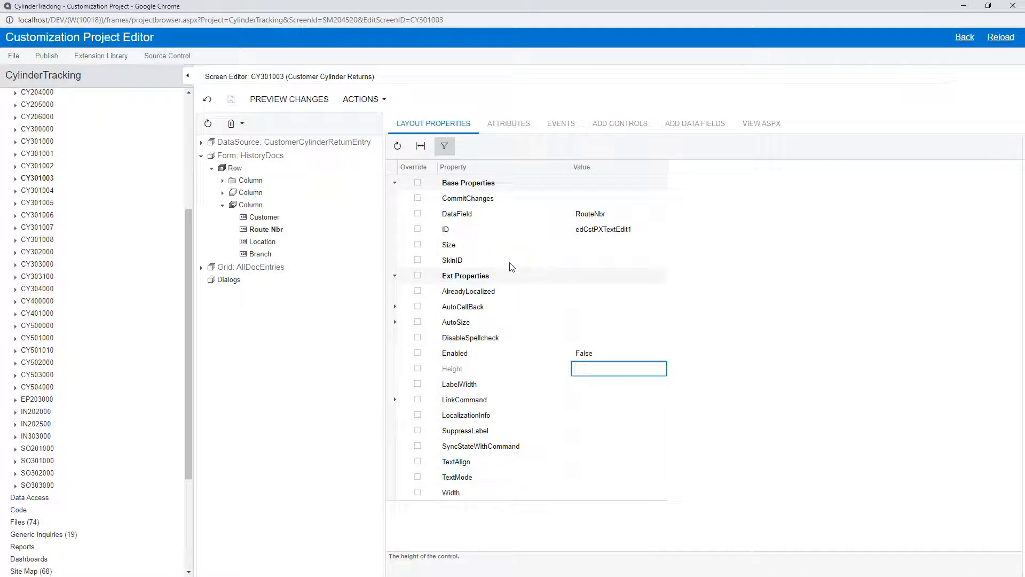
- Remove the Route Nbr control from the HistoryDocs form of CY301003 and save the layout
{"action": "left_click", "coordinate": [242, 124]}
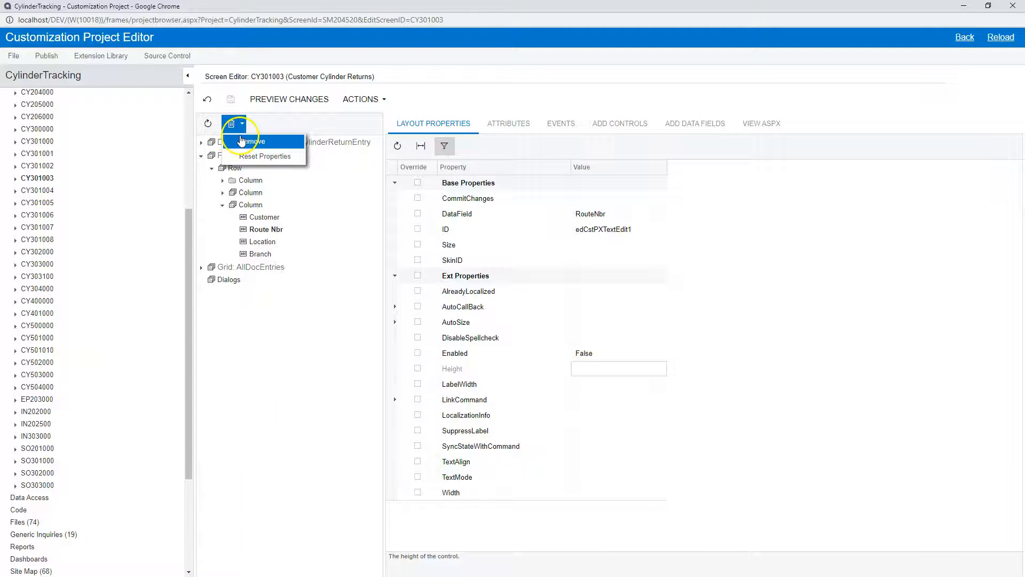
{"action": "left_click", "coordinate": [272, 143]}
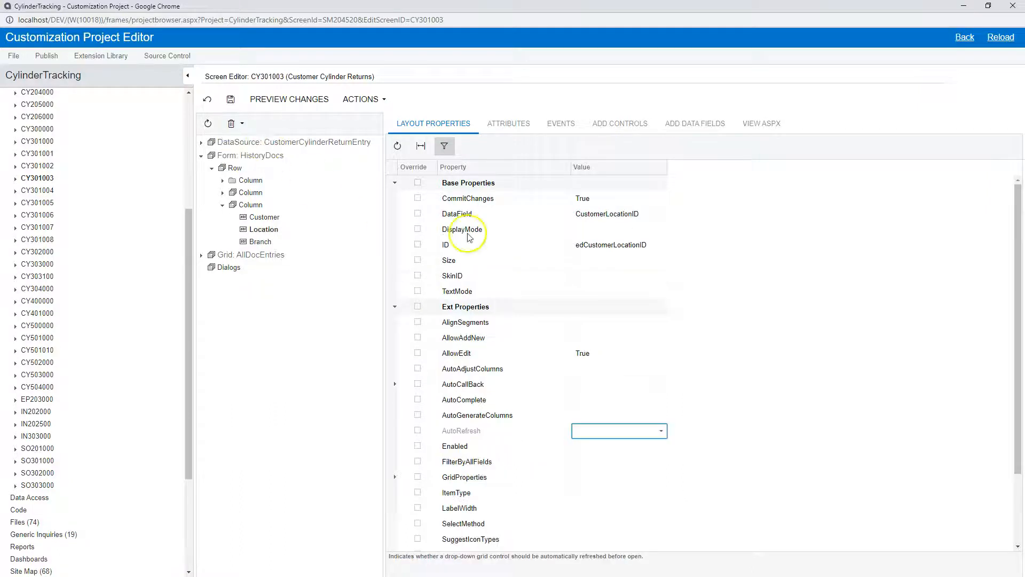
{"action": "left_click", "coordinate": [230, 102]}
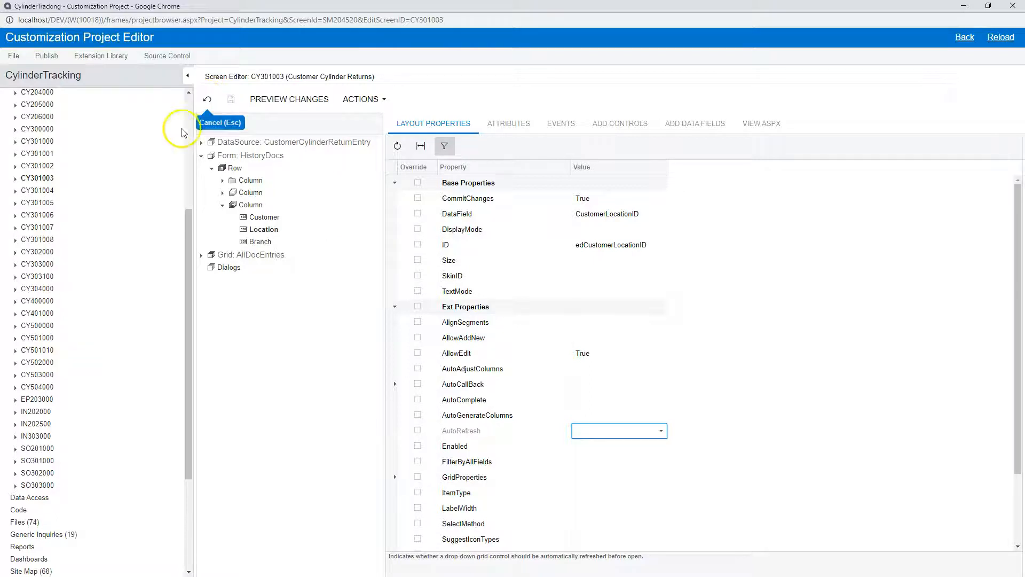
{"action": "left_click", "coordinate": [230, 101]}
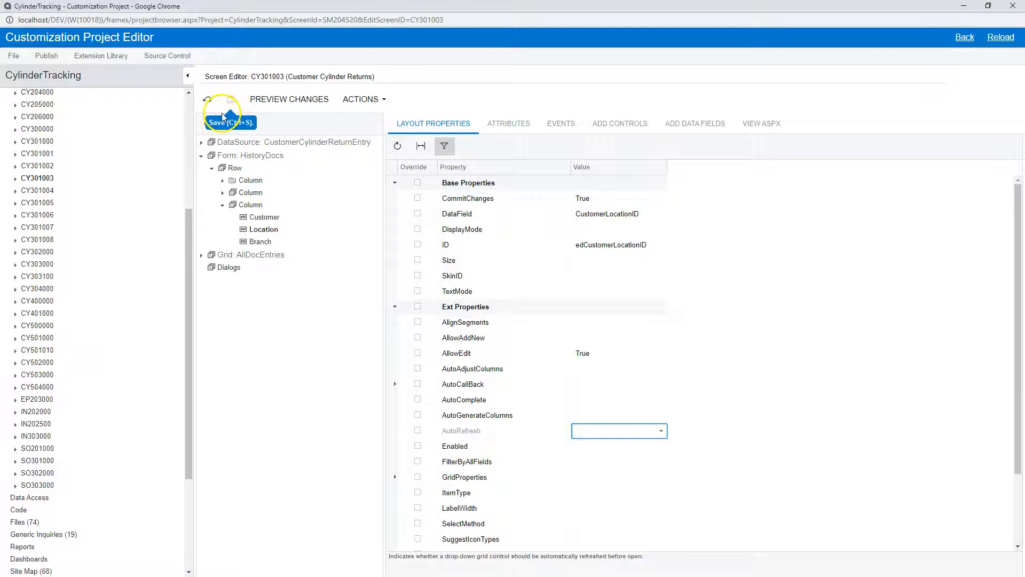
- Collapse the SCREENS node in the project tree
{"action": "scroll", "coordinate": [150, 315], "scroll_direction": "down", "scroll_amount": 3}
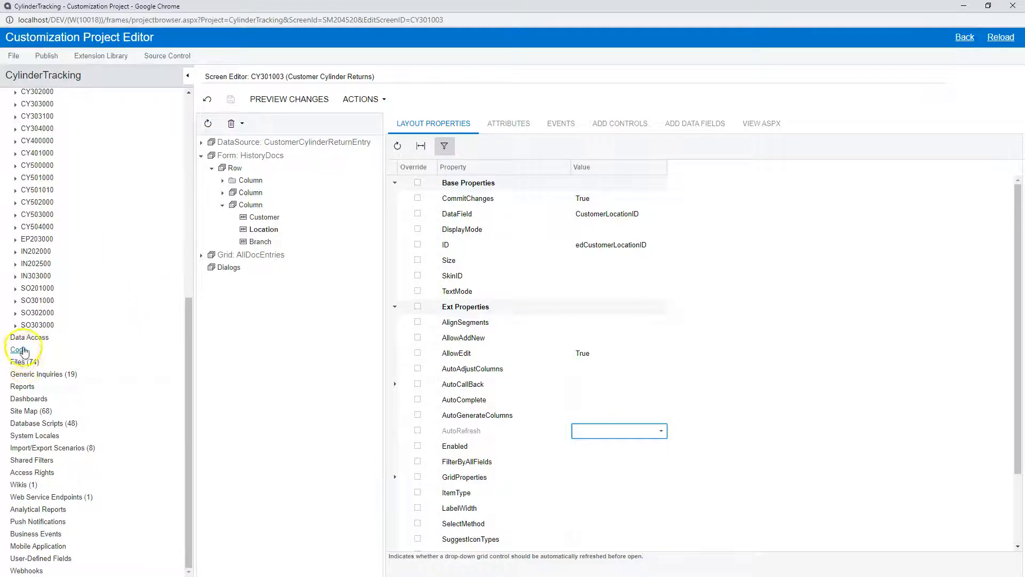
{"action": "scroll", "coordinate": [21, 256], "scroll_direction": "up", "scroll_amount": 7}
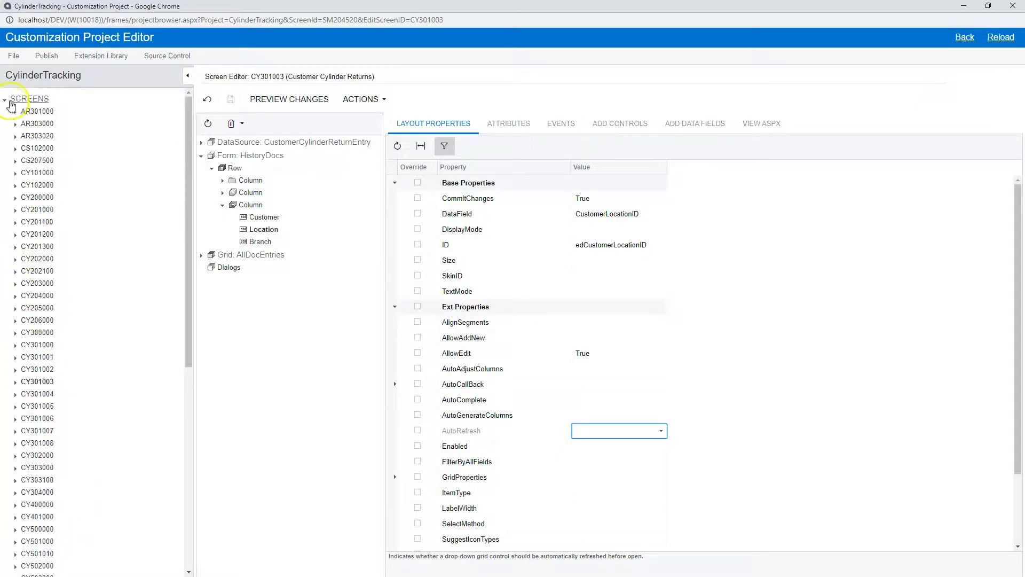
{"action": "left_click", "coordinate": [11, 102]}
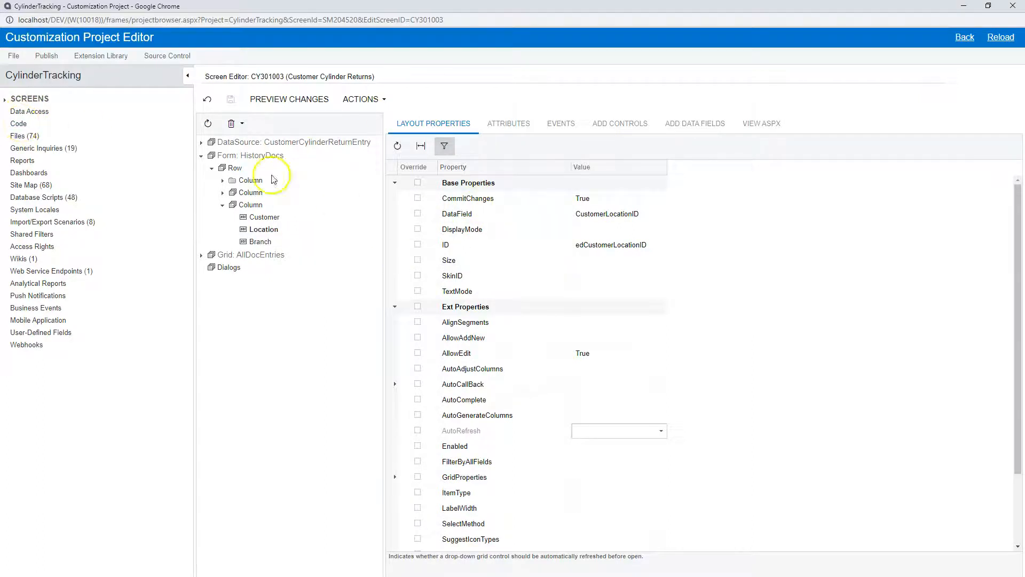
- Open the project's Custom Files page and look through its list of assemblies and page files
{"action": "left_click", "coordinate": [32, 137]}
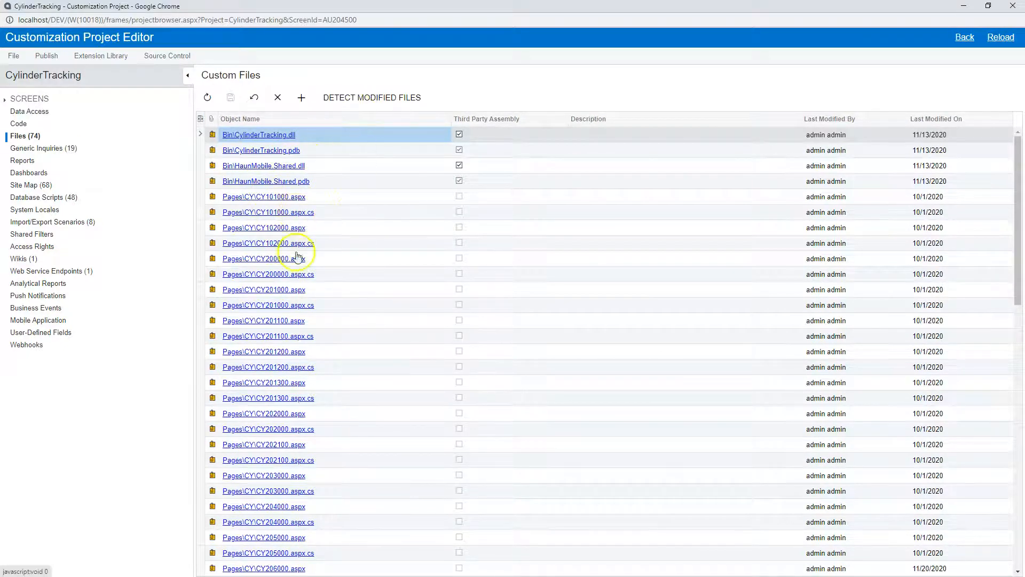
{"action": "scroll", "coordinate": [296, 327], "scroll_direction": "down", "scroll_amount": 3}
{"action": "scroll", "coordinate": [296, 327], "scroll_direction": "down", "scroll_amount": 15}
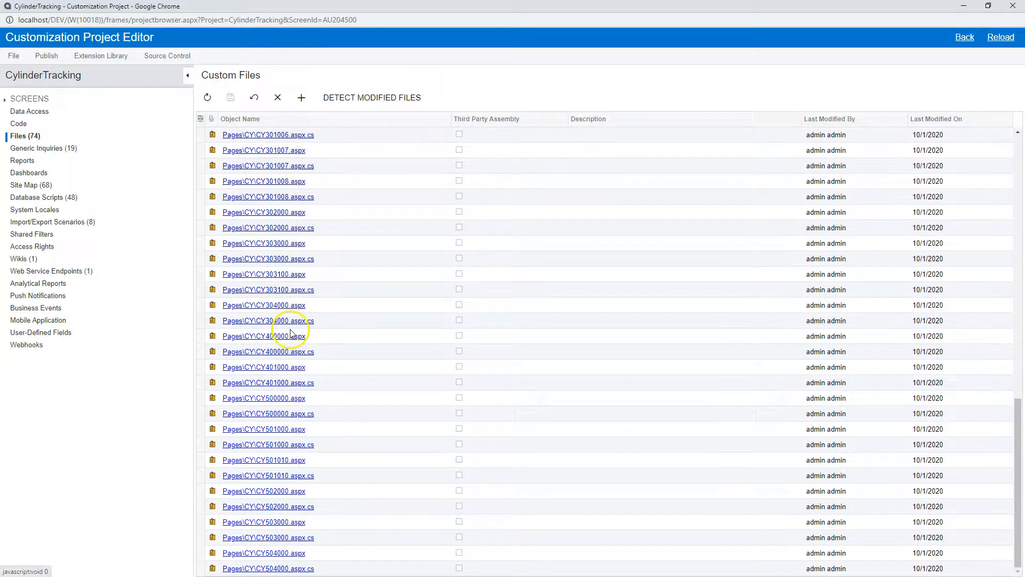
{"action": "scroll", "coordinate": [290, 333], "scroll_direction": "up", "scroll_amount": 18}
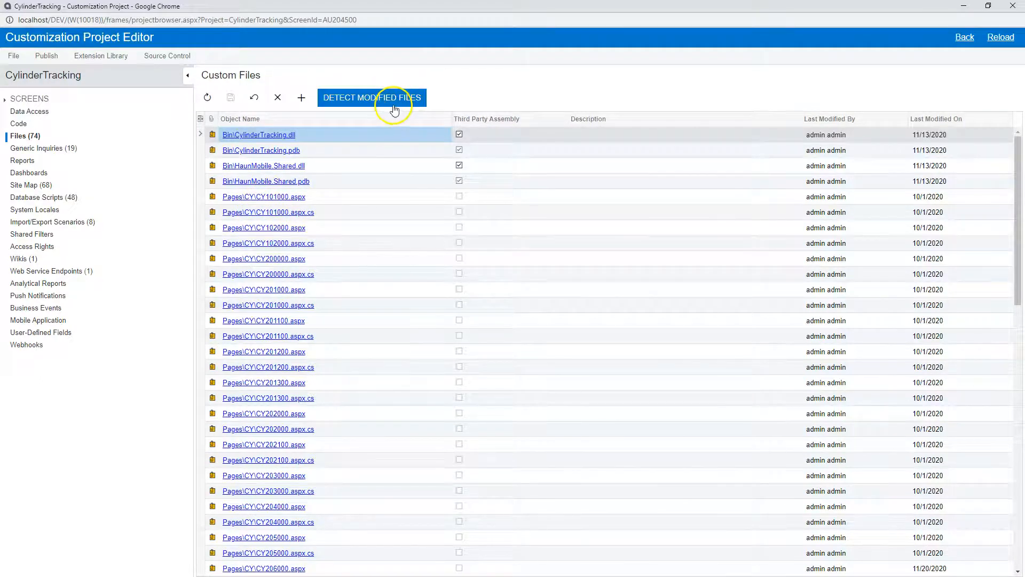
- Look over the project's Generic Inquiries and Site Map pages, including their options for reloading items from the database
{"action": "left_click", "coordinate": [62, 150]}
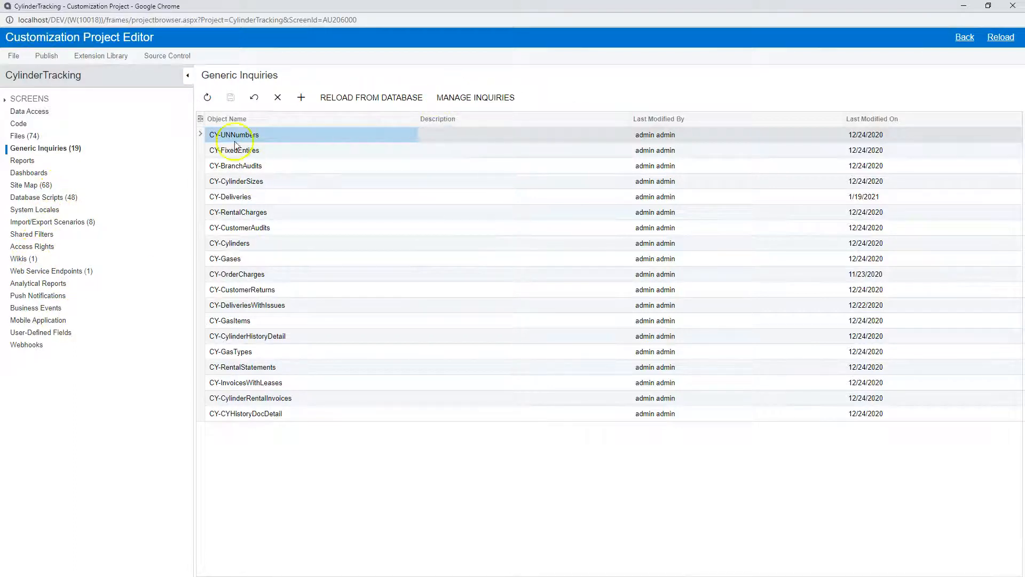
{"action": "left_click", "coordinate": [345, 101]}
{"action": "left_click", "coordinate": [342, 105]}
{"action": "left_click", "coordinate": [41, 187]}
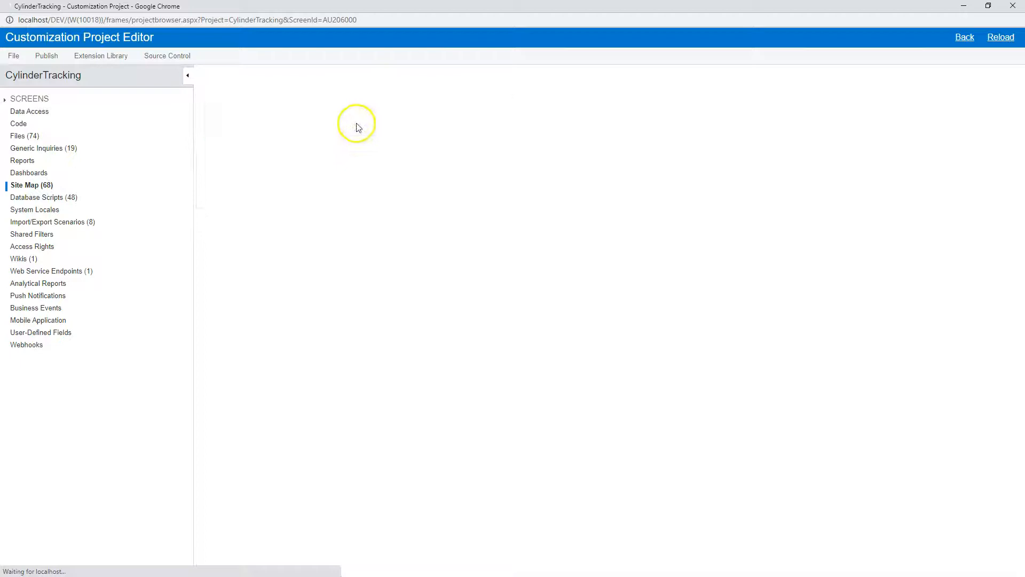
{"action": "left_click", "coordinate": [369, 98]}
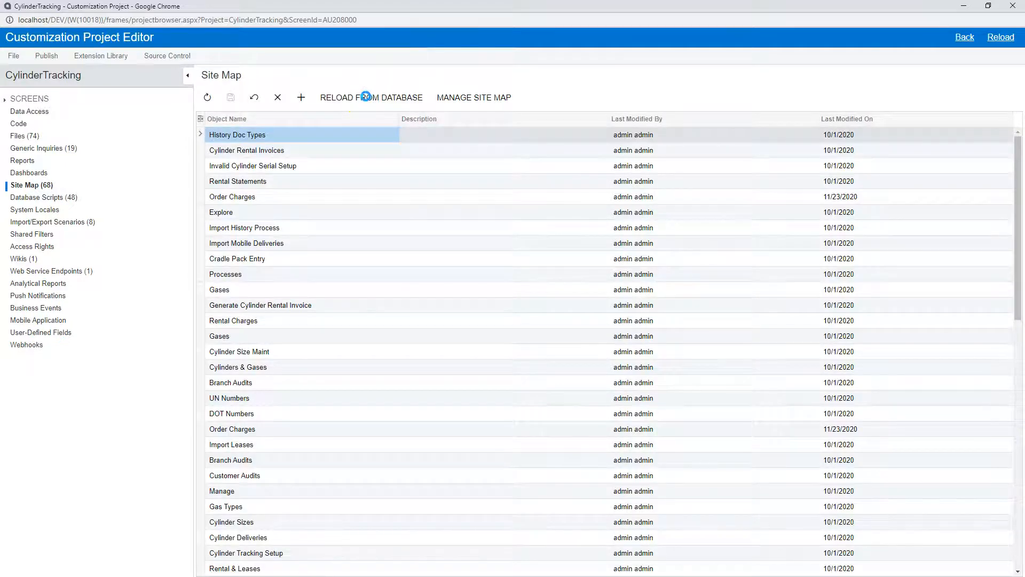
- Open the project's Database Scripts page and look over its custom column and table schema scripts, selecting CYDeliveryWarehouse
{"action": "left_click", "coordinate": [60, 200]}
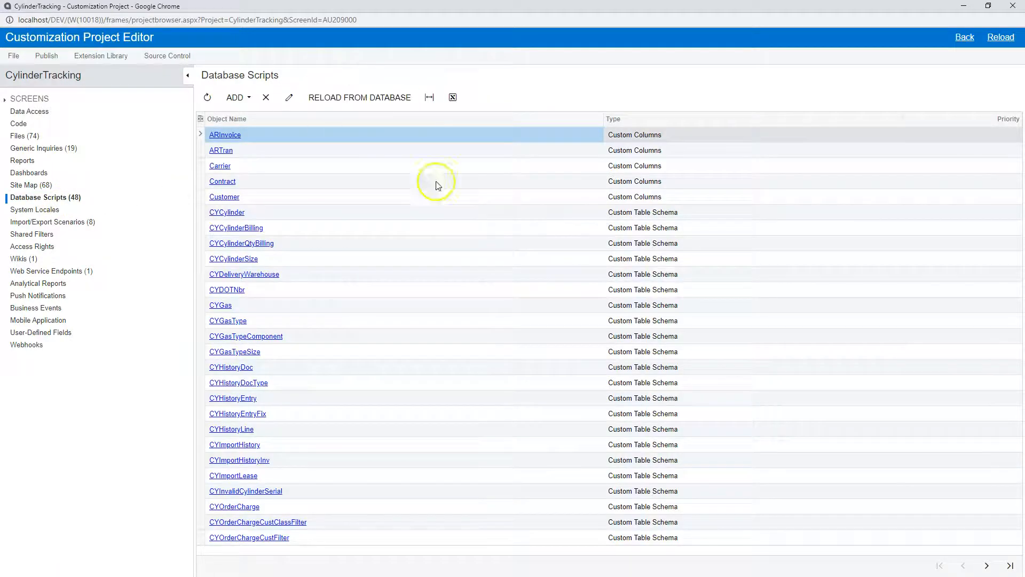
{"action": "left_click", "coordinate": [304, 275]}
{"action": "left_click", "coordinate": [327, 102]}
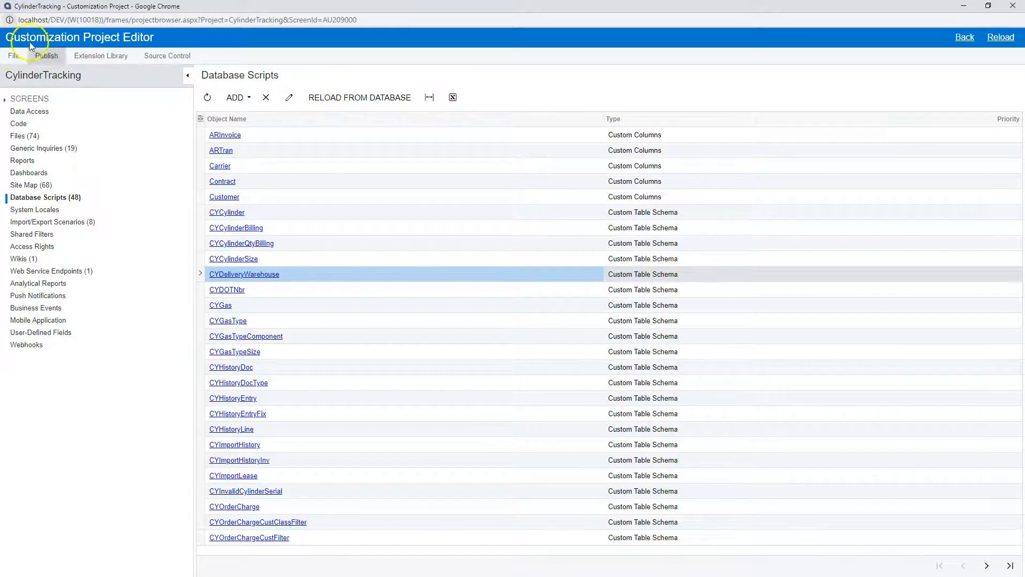
- Look over the available options for publishing the customization project
{"action": "left_click", "coordinate": [81, 53]}
{"action": "left_click", "coordinate": [46, 55]}
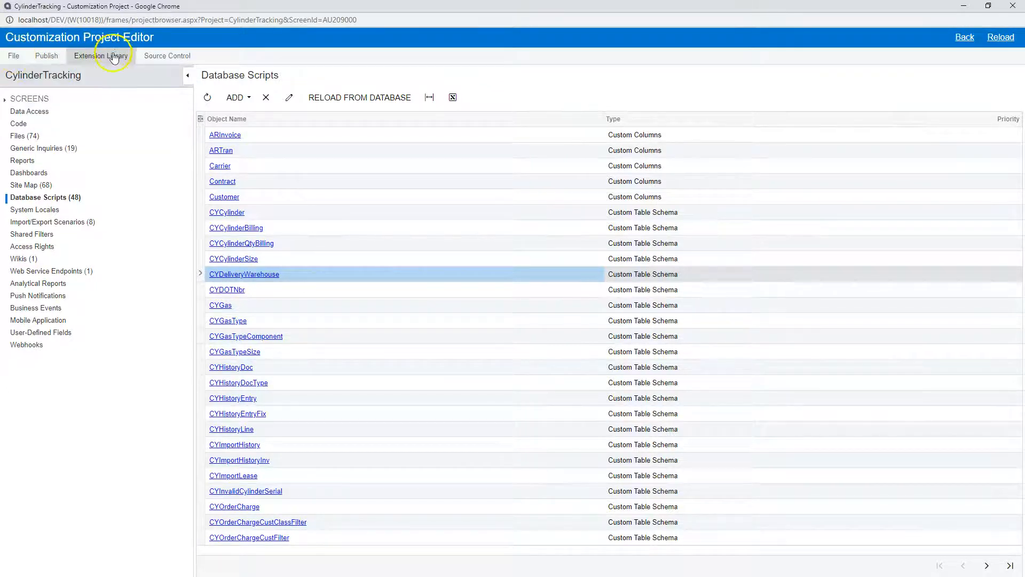
{"action": "left_click", "coordinate": [39, 51]}
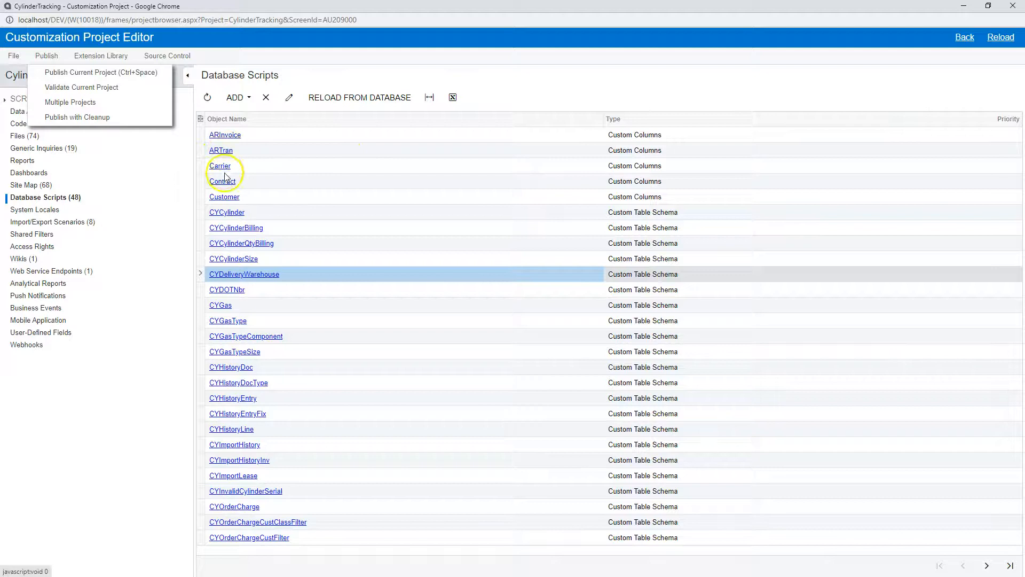
{"action": "left_click", "coordinate": [79, 75]}
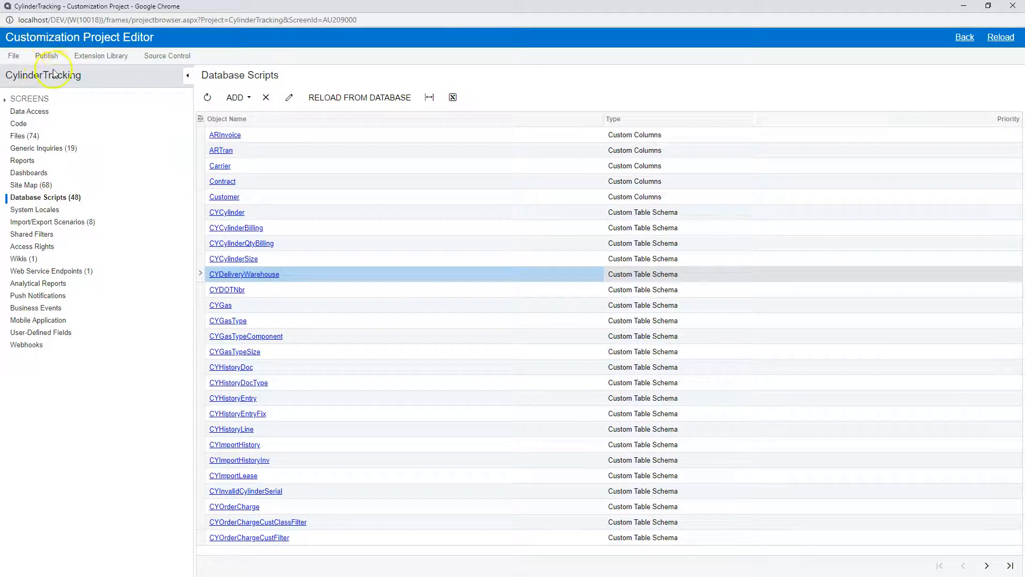
- Start binding the project to an existing extension library and inspect the full default path of the containing folder
{"action": "left_click", "coordinate": [86, 63]}
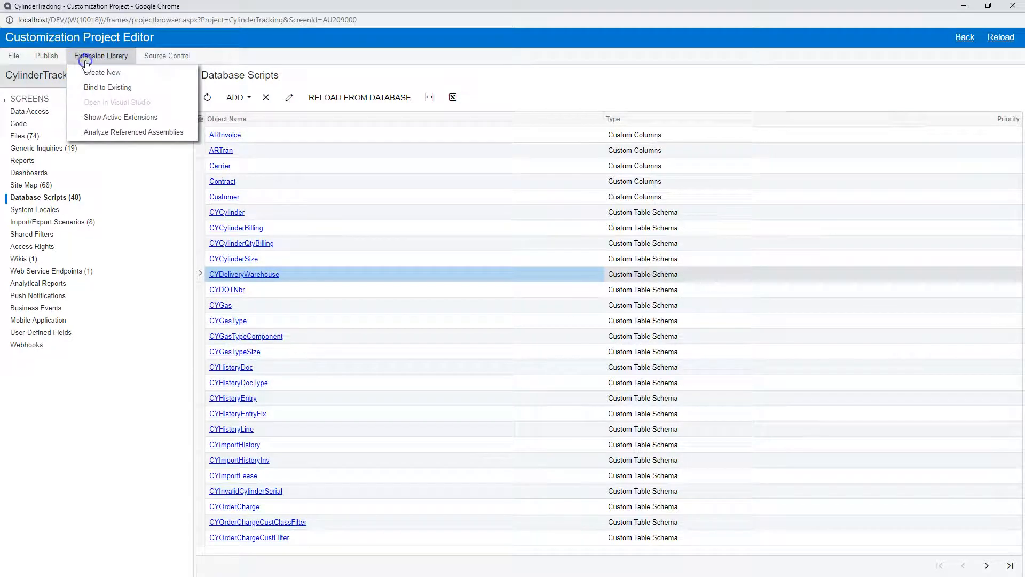
{"action": "left_click", "coordinate": [121, 60]}
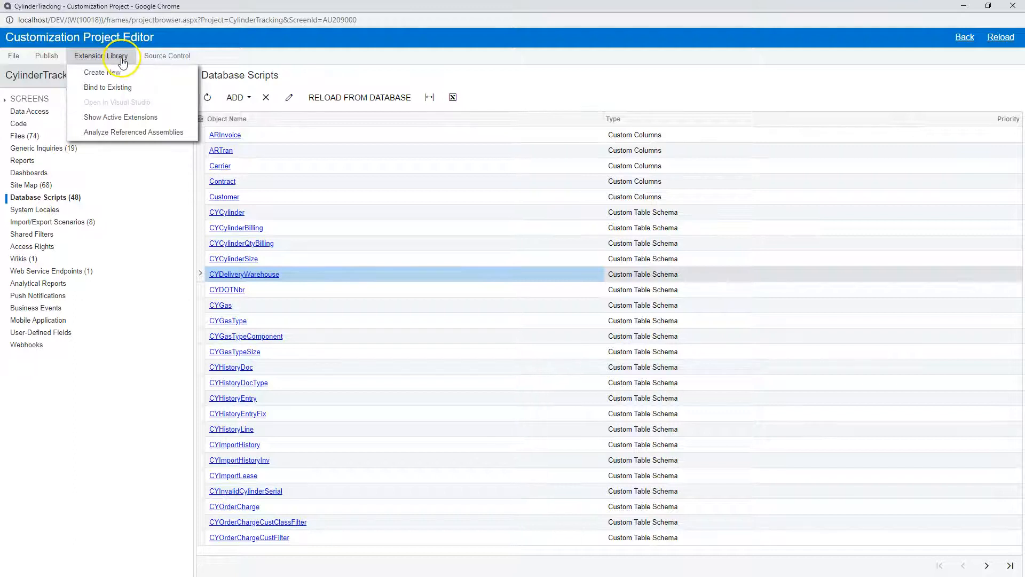
{"action": "left_click", "coordinate": [126, 88]}
{"action": "left_click", "coordinate": [591, 320]}
{"action": "left_click_drag", "start_coordinate": [506, 297], "coordinate": [651, 298]}
{"action": "left_click_drag", "start_coordinate": [547, 301], "coordinate": [438, 319]}
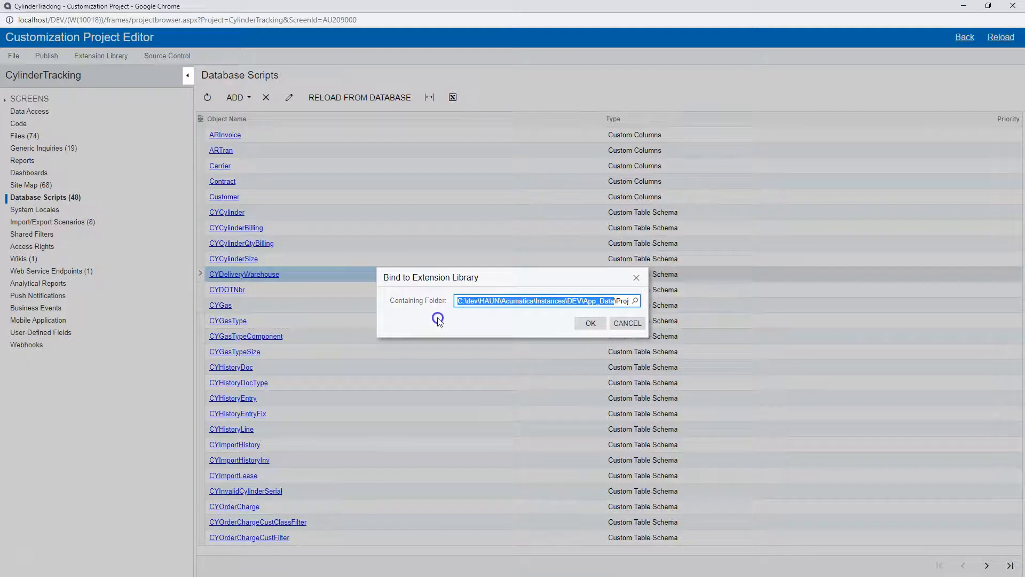
{"action": "left_click", "coordinate": [534, 296]}
{"action": "left_click", "coordinate": [612, 297]}
{"action": "key", "text": "End"}
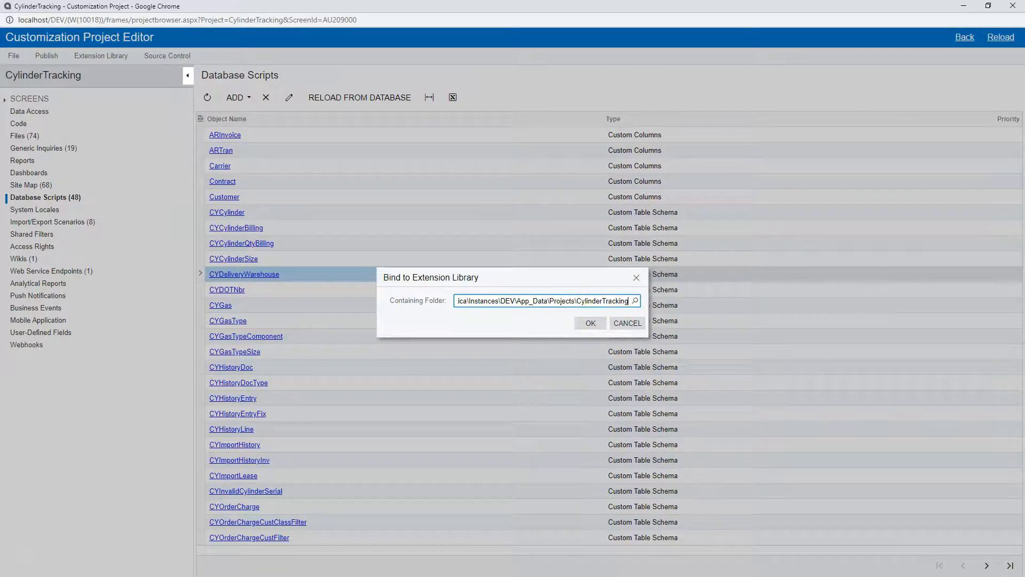
- Replace the containing folder with the copied library path and bind the project to that extension library
{"action": "key", "text": "alt+Tab"}
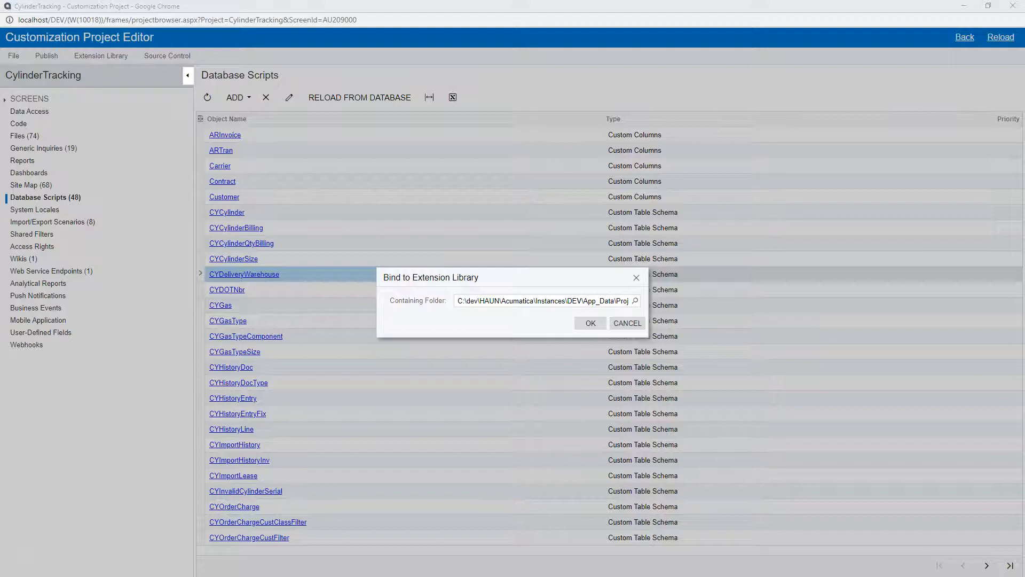
{"action": "left_click", "coordinate": [521, 303]}
{"action": "key", "text": "ctrl+a"}
{"action": "type", "text": "C:\\DEV\\HAUN\\Acumatica\\EL\\CylinderTracking"}
{"action": "left_click", "coordinate": [583, 319]}
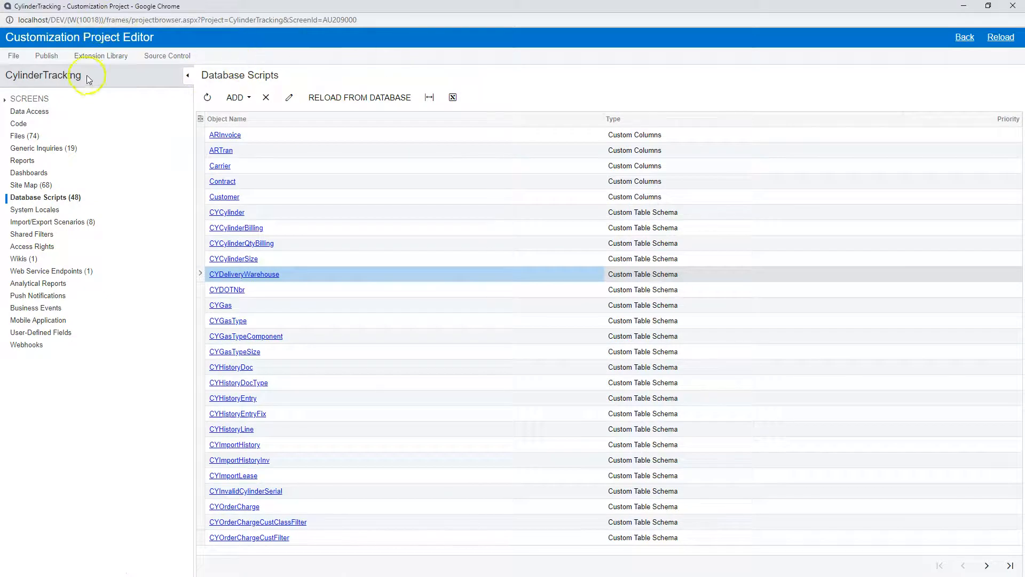
- Review the extension library commands for the bound project and open the project's Code page
{"action": "left_click", "coordinate": [104, 56]}
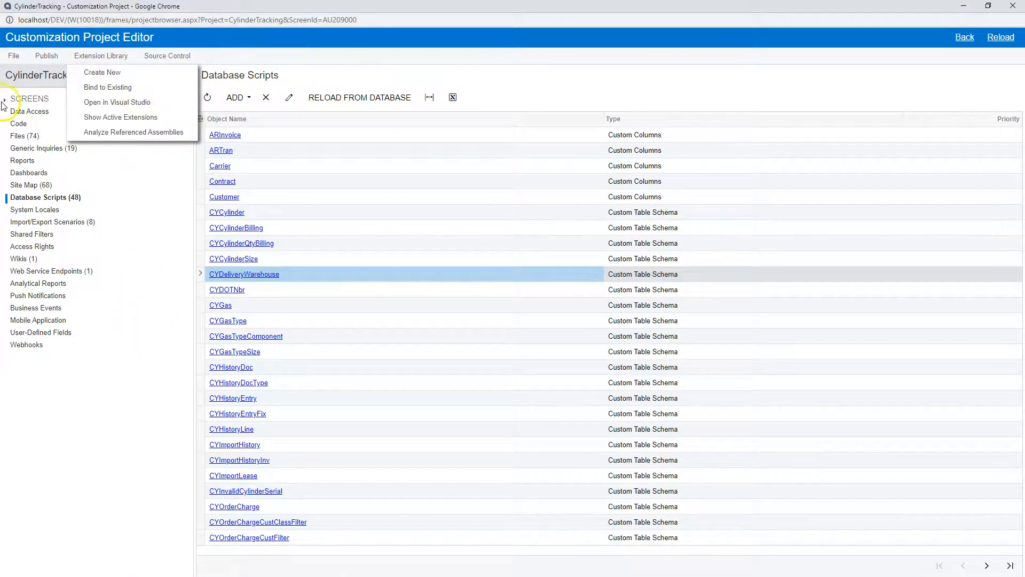
{"action": "left_click", "coordinate": [107, 58]}
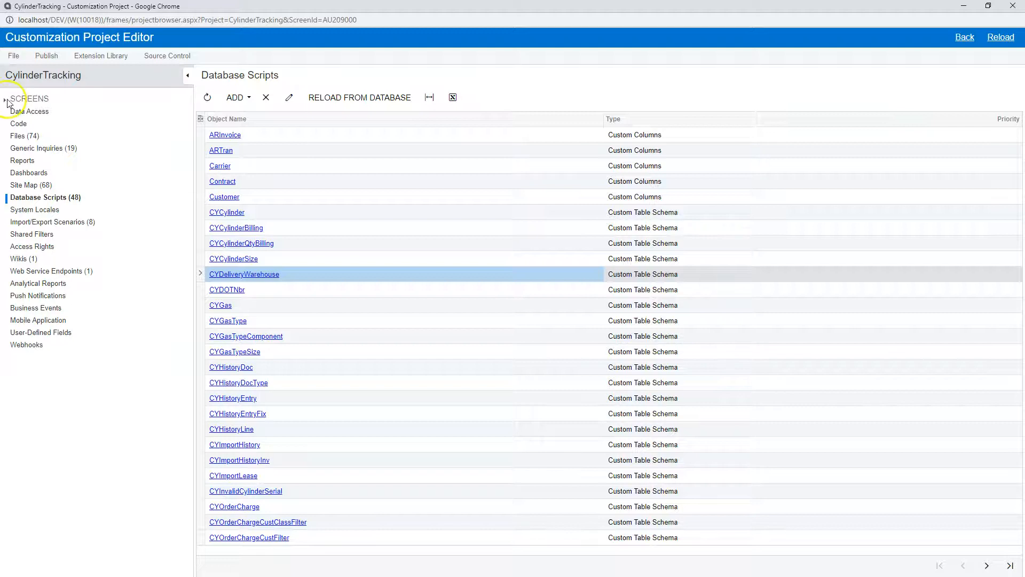
{"action": "left_click", "coordinate": [18, 123]}
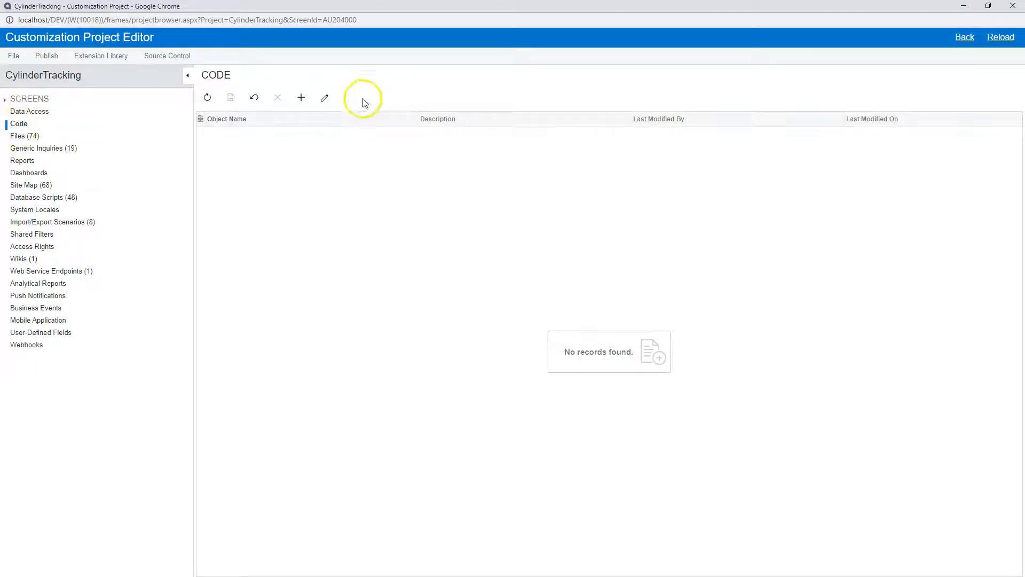
{"action": "left_click", "coordinate": [165, 52]}
{"action": "left_click", "coordinate": [118, 58]}
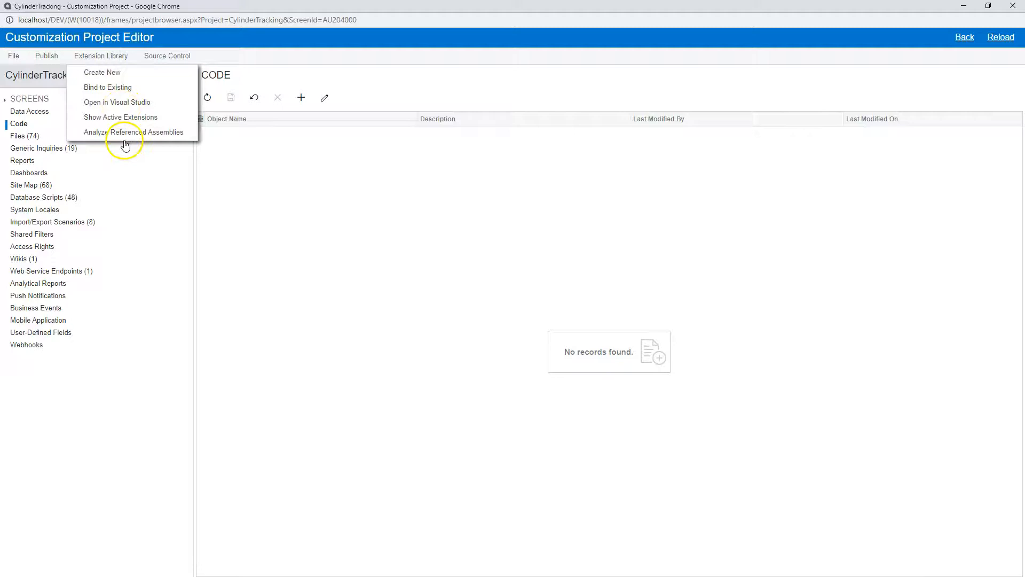
- Save the project to parent folder C:\DEV\HAUN\Acumatica\CP under the project name CylinderTracking
{"action": "left_click", "coordinate": [167, 56]}
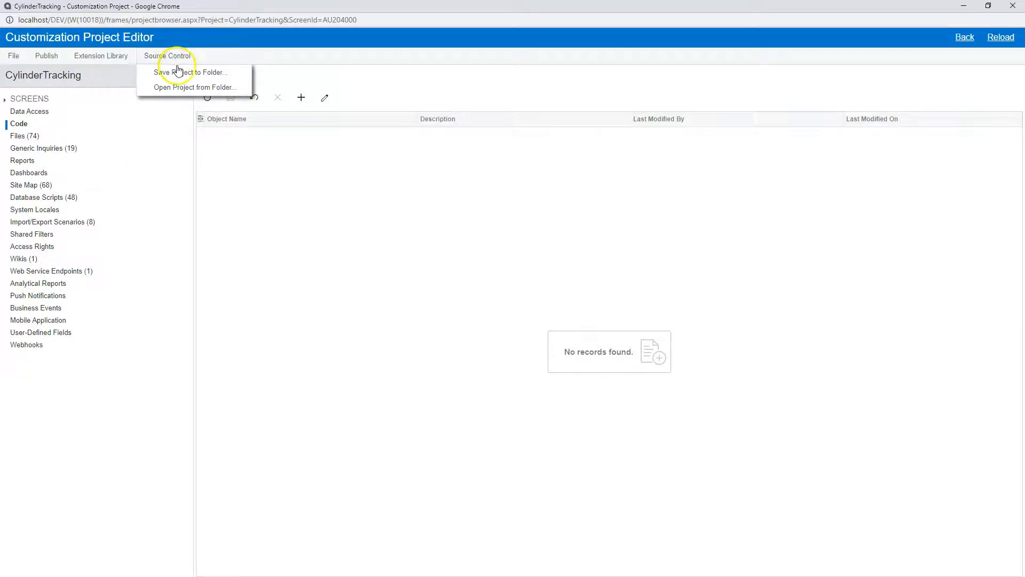
{"action": "left_click", "coordinate": [149, 53]}
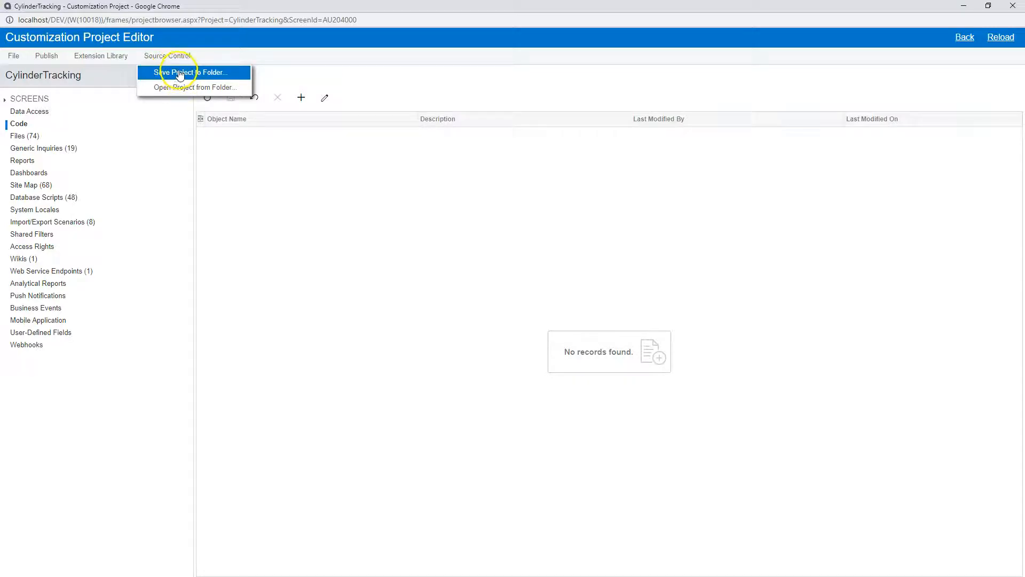
{"action": "left_click", "coordinate": [179, 74]}
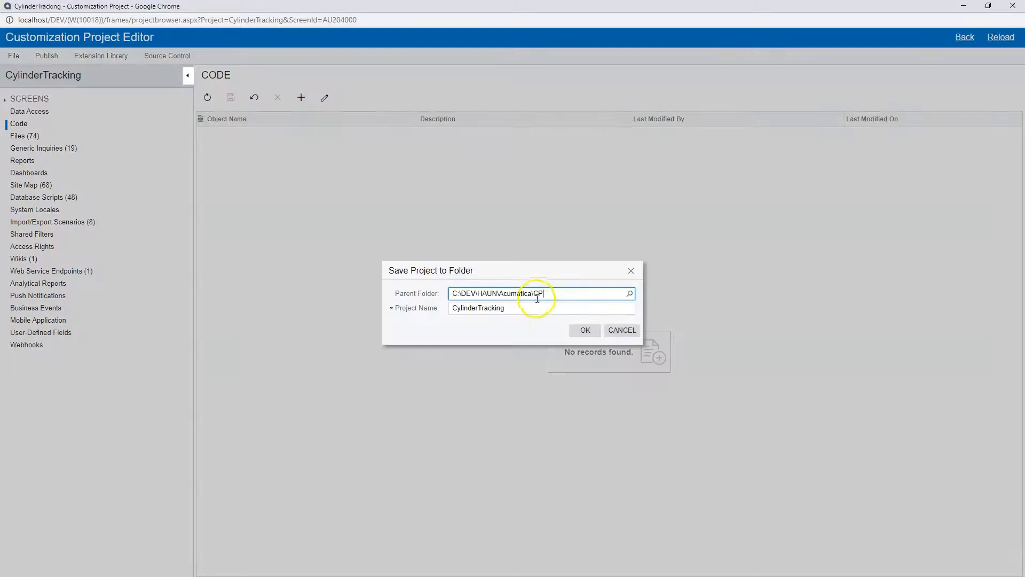
{"action": "left_click_drag", "start_coordinate": [534, 293], "coordinate": [408, 291]}
{"action": "left_click", "coordinate": [553, 295]}
{"action": "left_click", "coordinate": [592, 332]}
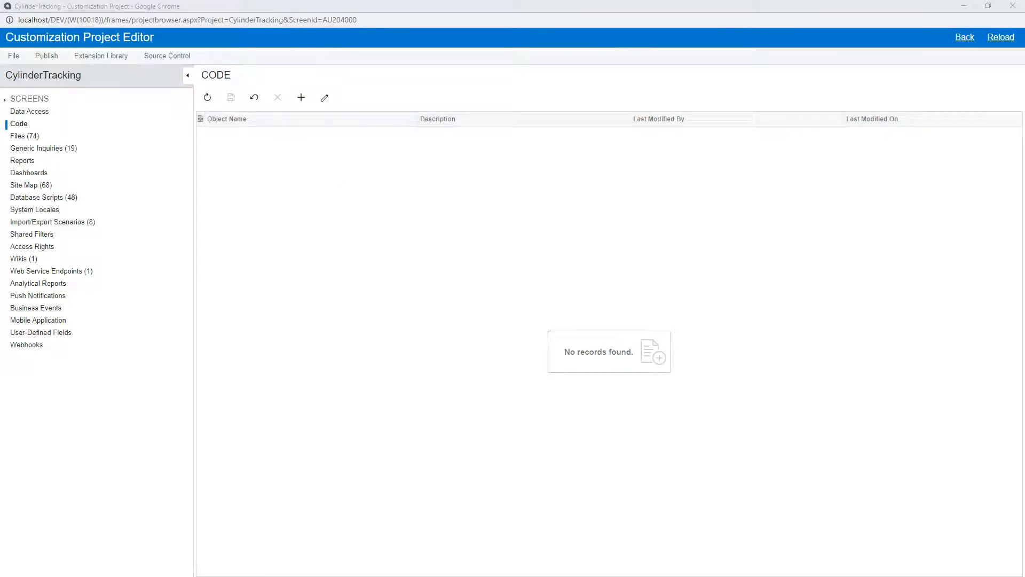
- Switch to File Explorer, open the saved project's Bin folder, and compare its files with the project's Custom Files page
{"action": "left_click_drag", "start_coordinate": [1024, 76], "coordinate": [372, 72]}
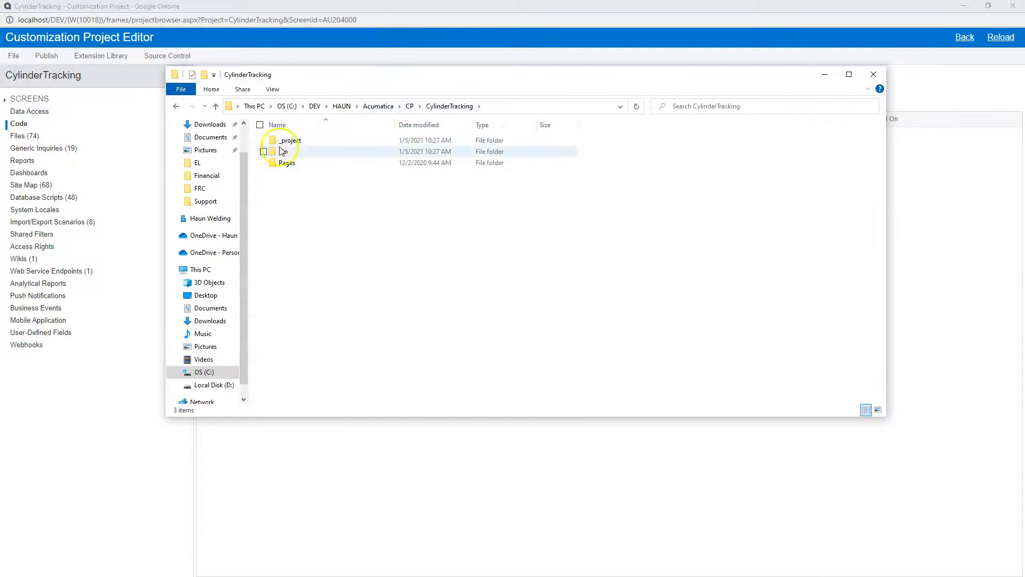
{"action": "left_click", "coordinate": [245, 198]}
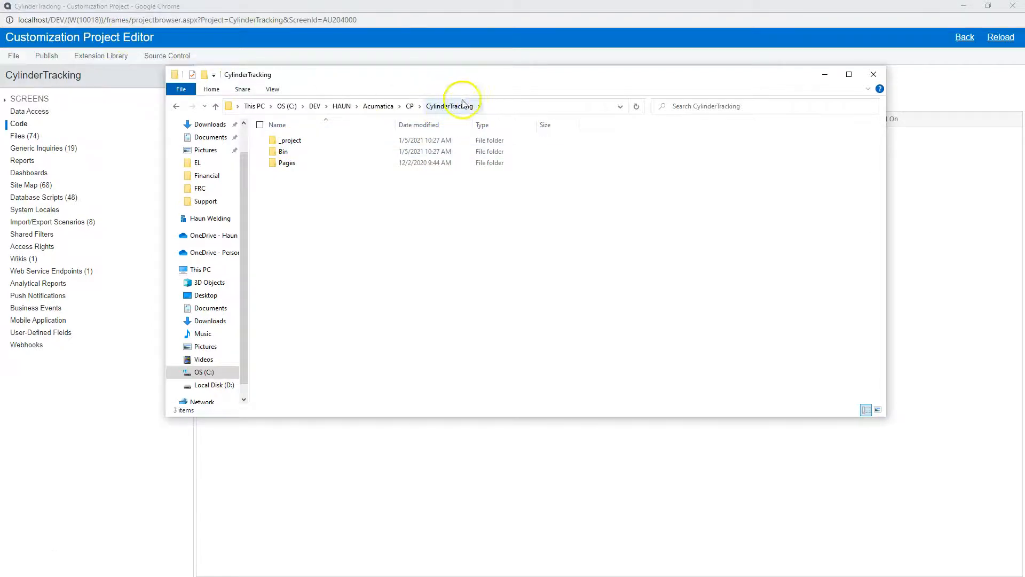
{"action": "left_click", "coordinate": [293, 153]}
{"action": "double_click", "coordinate": [293, 153]}
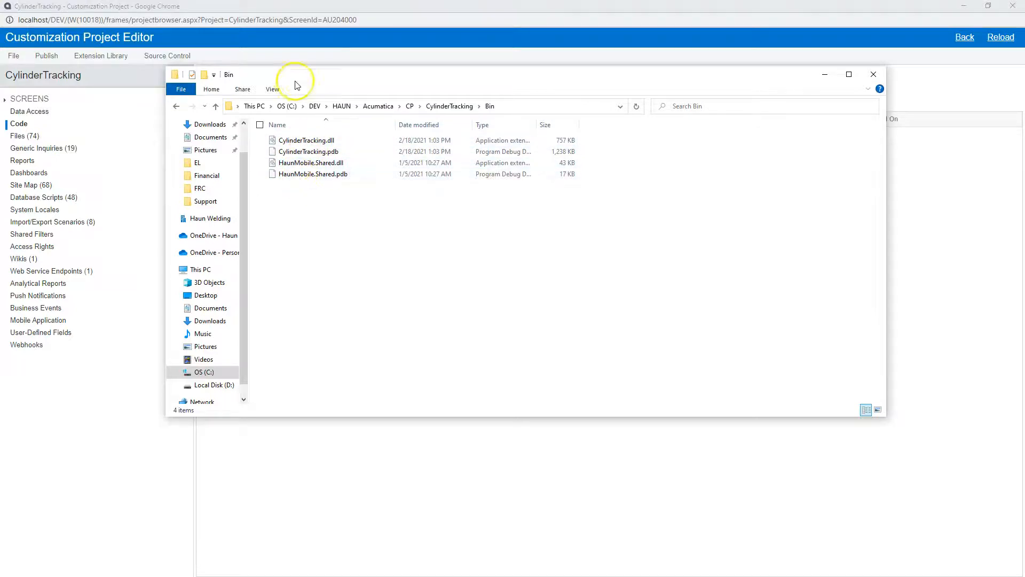
{"action": "left_click", "coordinate": [34, 136]}
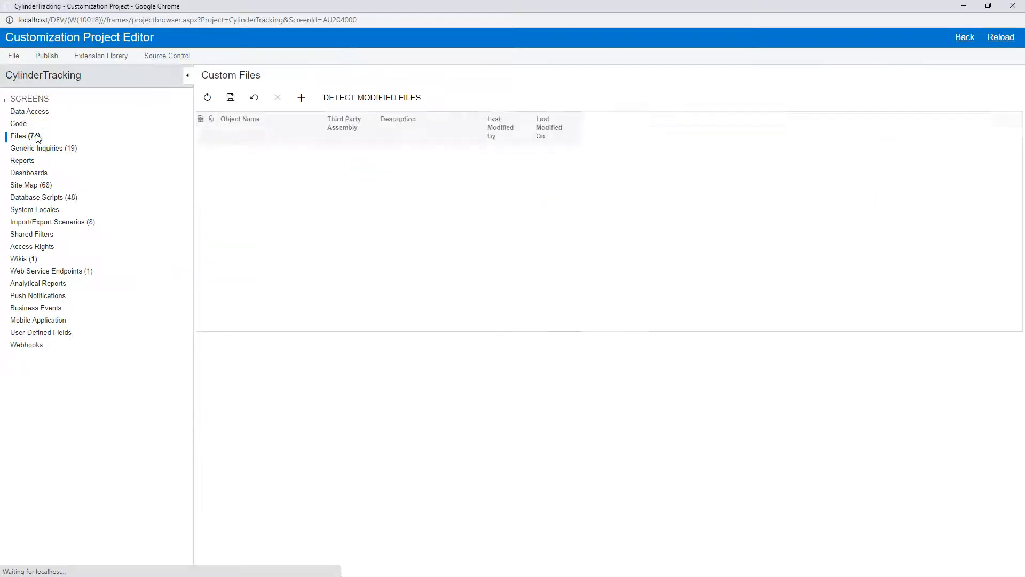
{"action": "key", "text": "alt+Tab"}
{"action": "left_click_drag", "start_coordinate": [406, 77], "coordinate": [574, 99]}
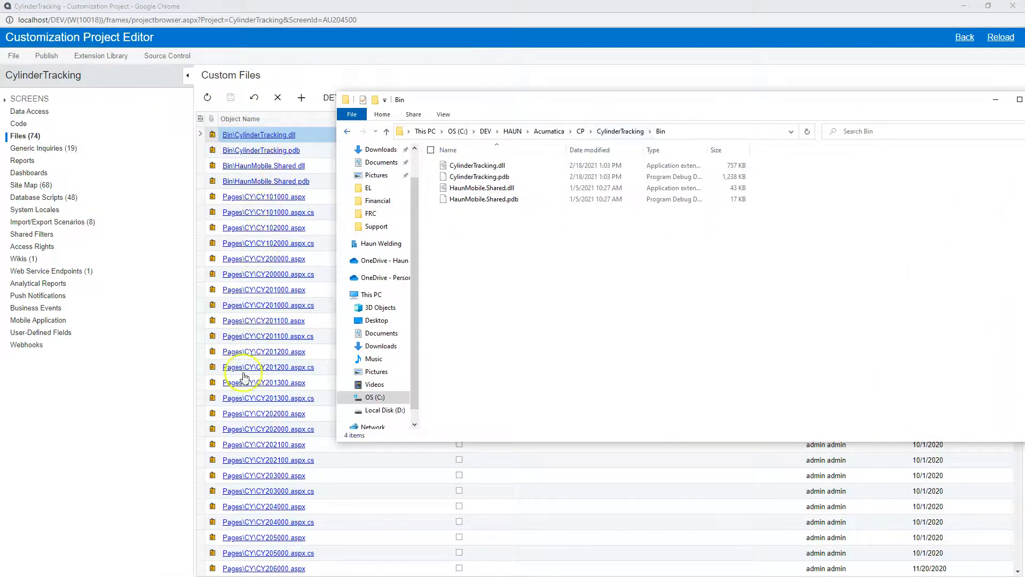
- Open the saved project's Pages\CY folder and look through its aspx page files
{"action": "left_click", "coordinate": [621, 132]}
{"action": "double_click", "coordinate": [459, 190]}
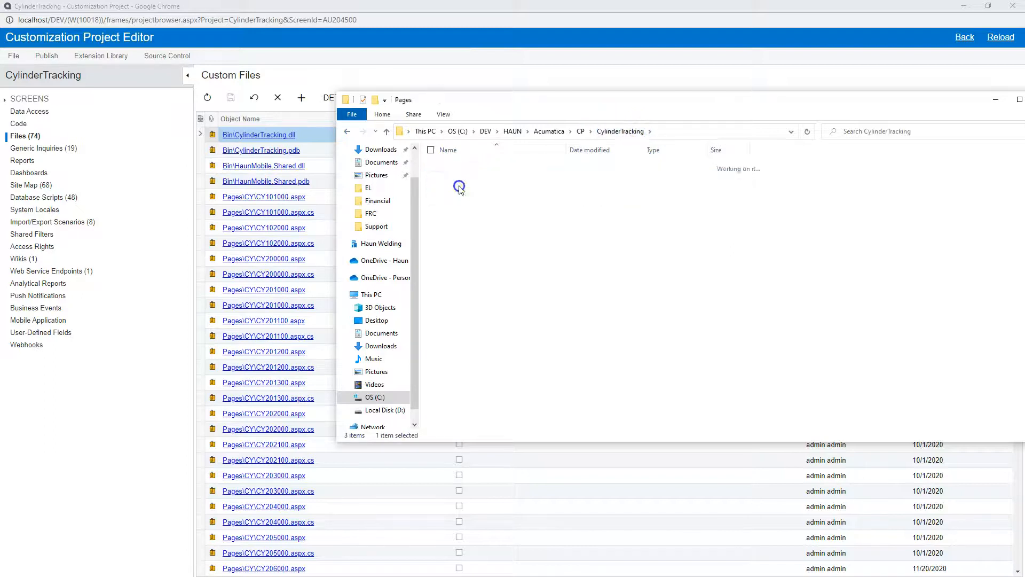
{"action": "double_click", "coordinate": [460, 166]}
{"action": "scroll", "coordinate": [470, 299], "scroll_direction": "down", "scroll_amount": 10}
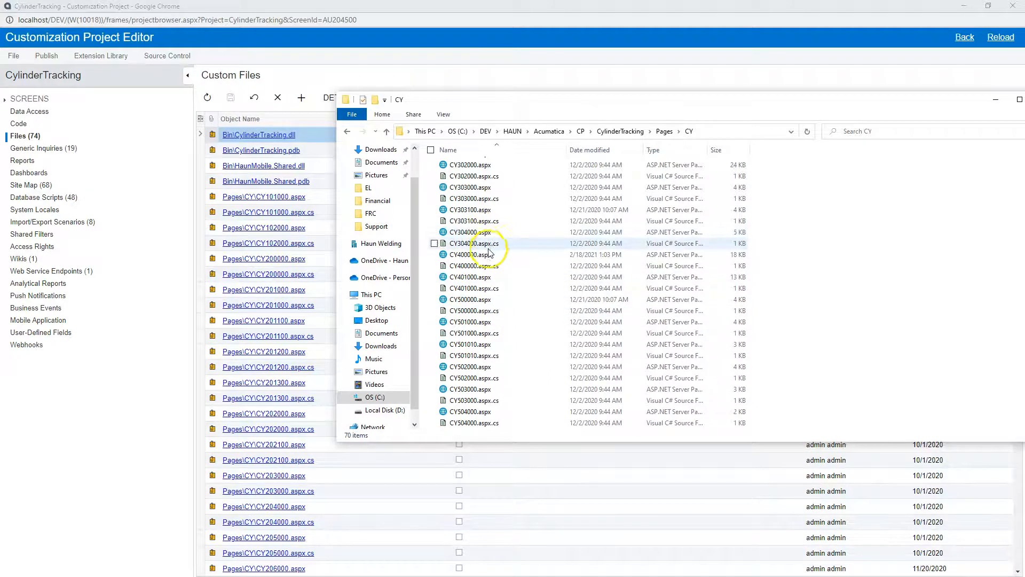
- Return to the CylinderTracking folder, open its _project subfolder and look through the XML files for the project items
{"action": "left_click", "coordinate": [664, 131]}
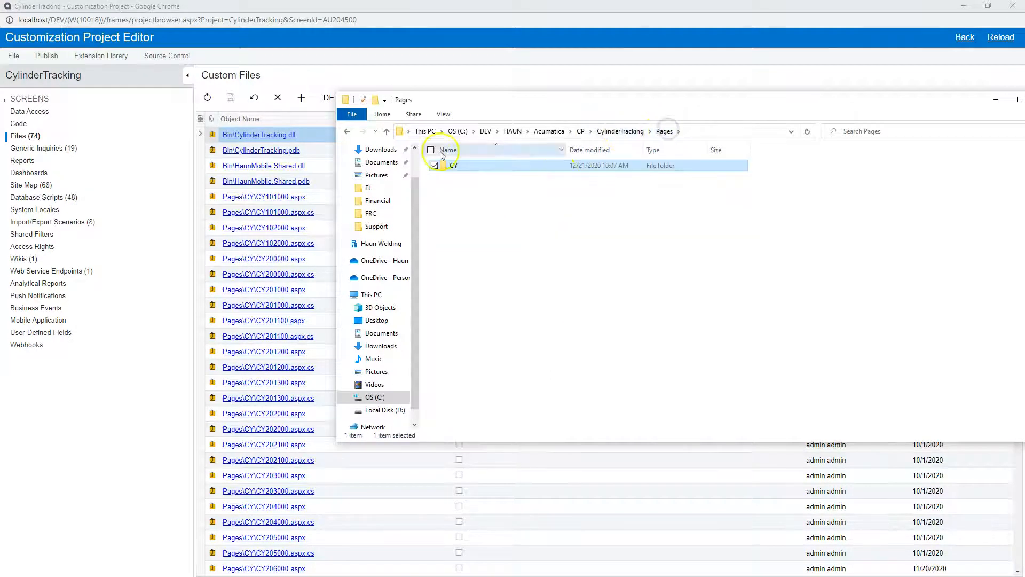
{"action": "left_click", "coordinate": [619, 131]}
{"action": "left_click", "coordinate": [466, 167]}
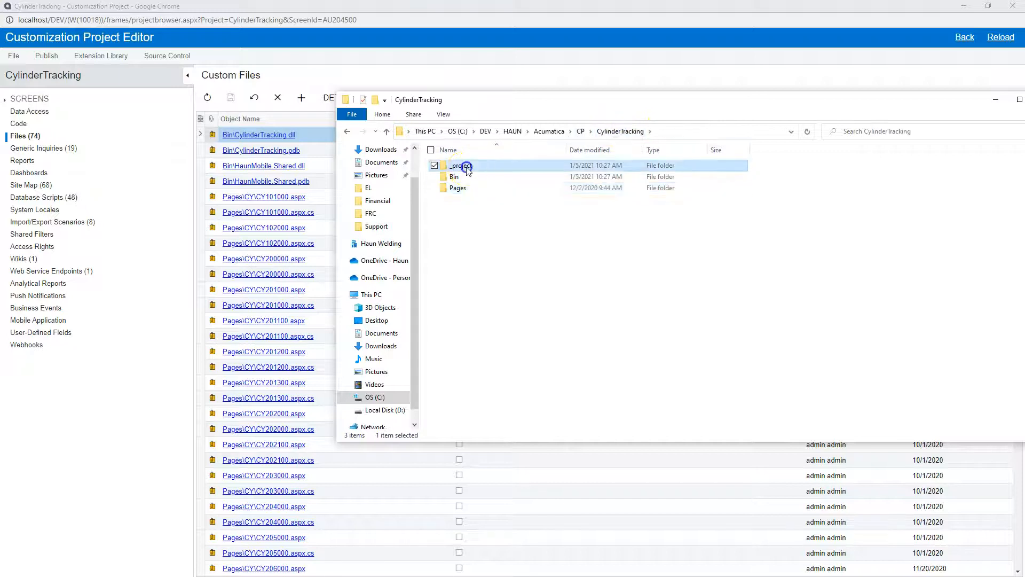
{"action": "double_click", "coordinate": [466, 166]}
{"action": "left_click_drag", "start_coordinate": [495, 101], "coordinate": [454, 36]}
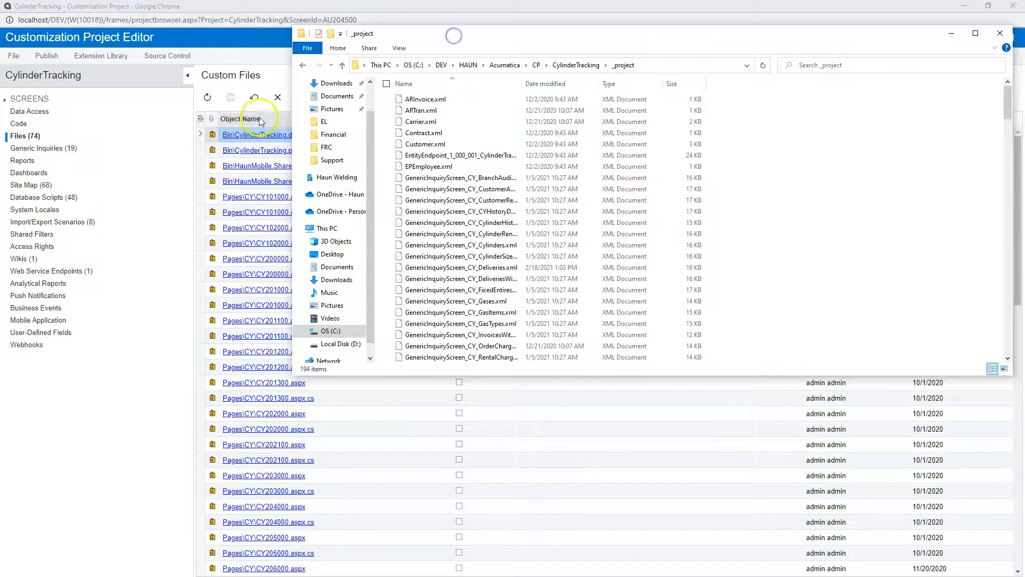
{"action": "scroll", "coordinate": [454, 161], "scroll_direction": "down", "scroll_amount": 10}
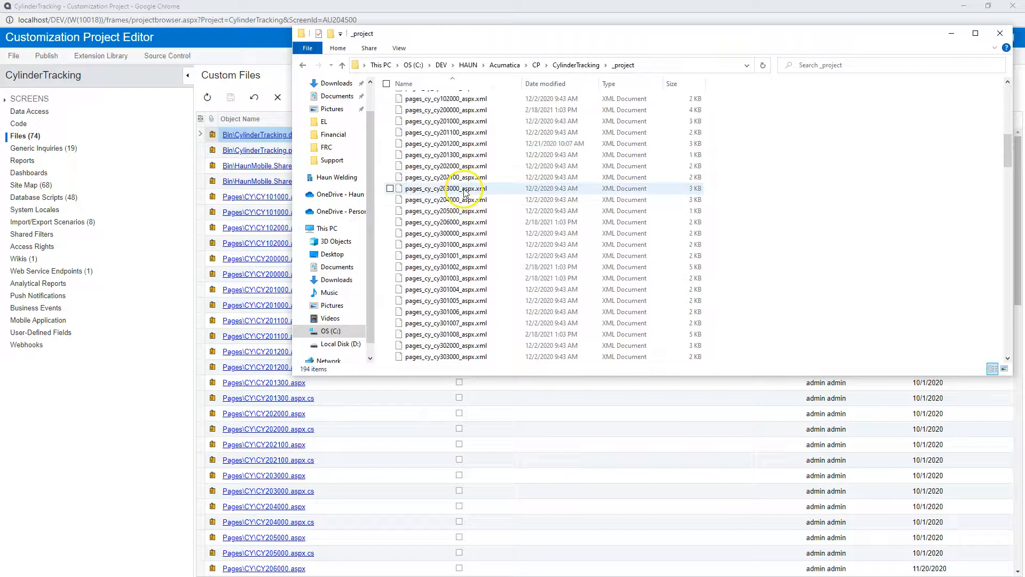
{"action": "scroll", "coordinate": [465, 190], "scroll_direction": "down", "scroll_amount": 14}
{"action": "scroll", "coordinate": [470, 150], "scroll_direction": "up", "scroll_amount": 7}
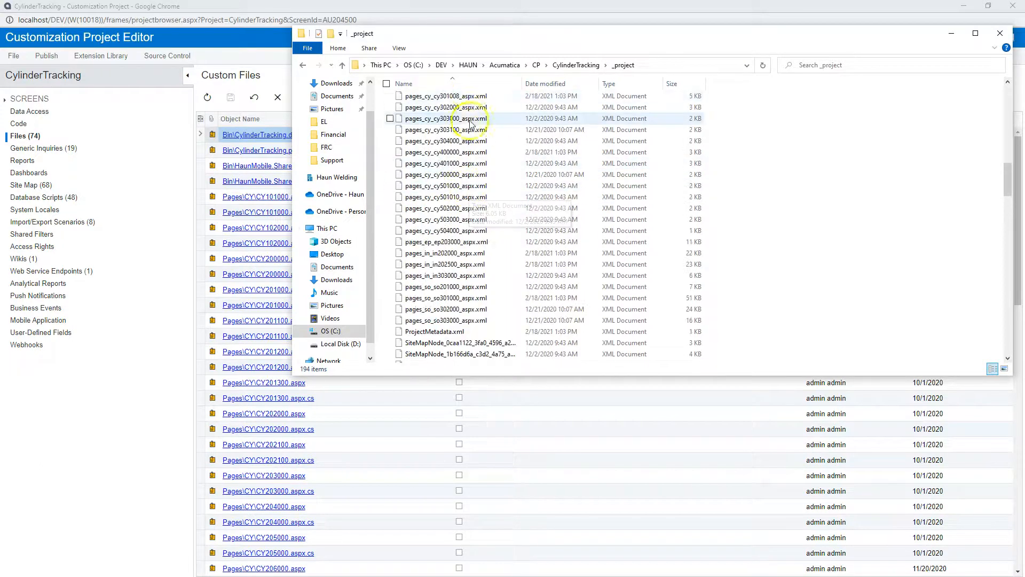
- Find SOLine.xml among the XML files in the CylinderTracking _project folder and open it in Notepad++
{"action": "left_click", "coordinate": [469, 129]}
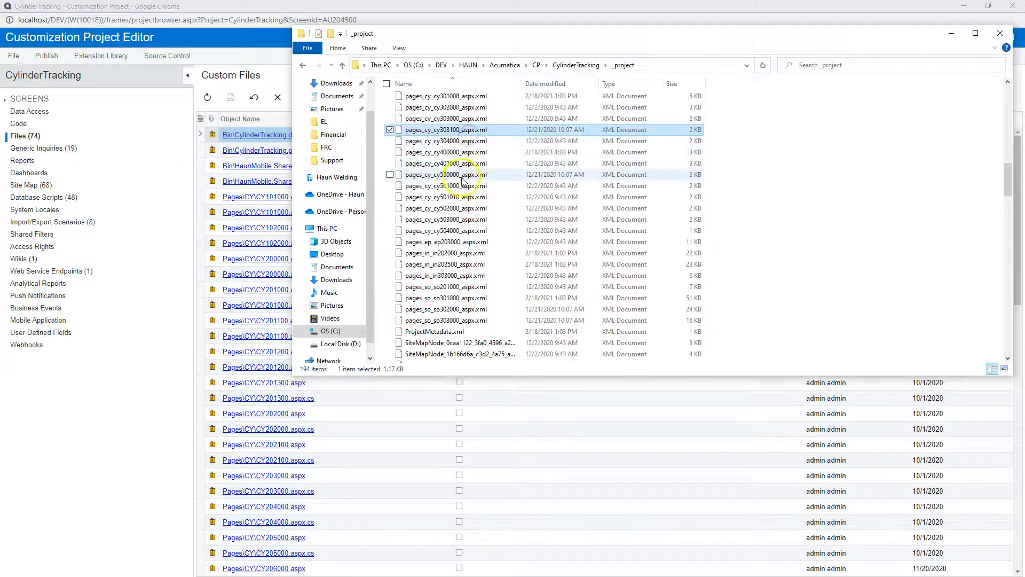
{"action": "scroll", "coordinate": [464, 193], "scroll_direction": "down", "scroll_amount": 4}
{"action": "left_click", "coordinate": [468, 211]}
{"action": "scroll", "coordinate": [470, 224], "scroll_direction": "down", "scroll_amount": 20}
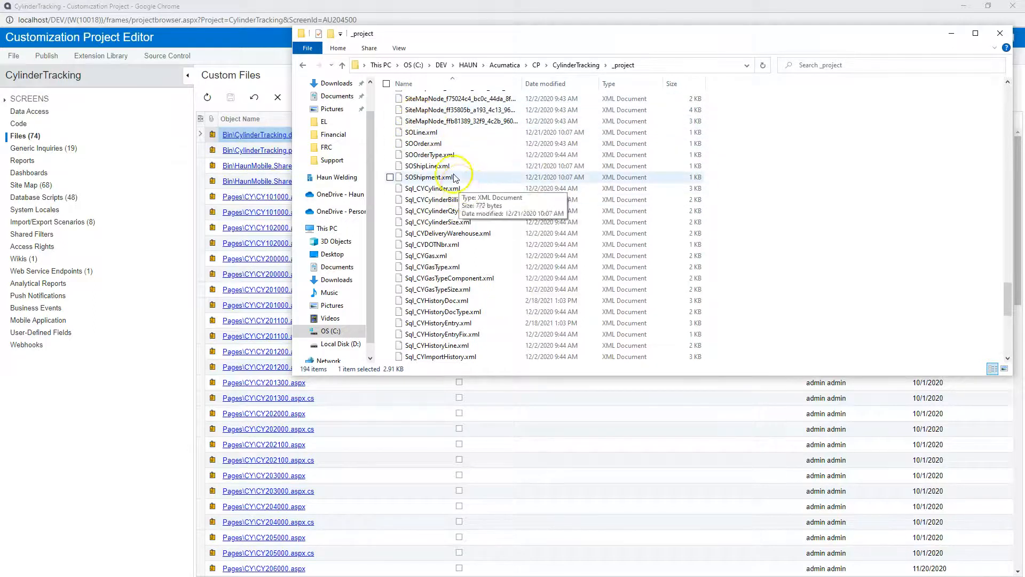
{"action": "left_click", "coordinate": [432, 134]}
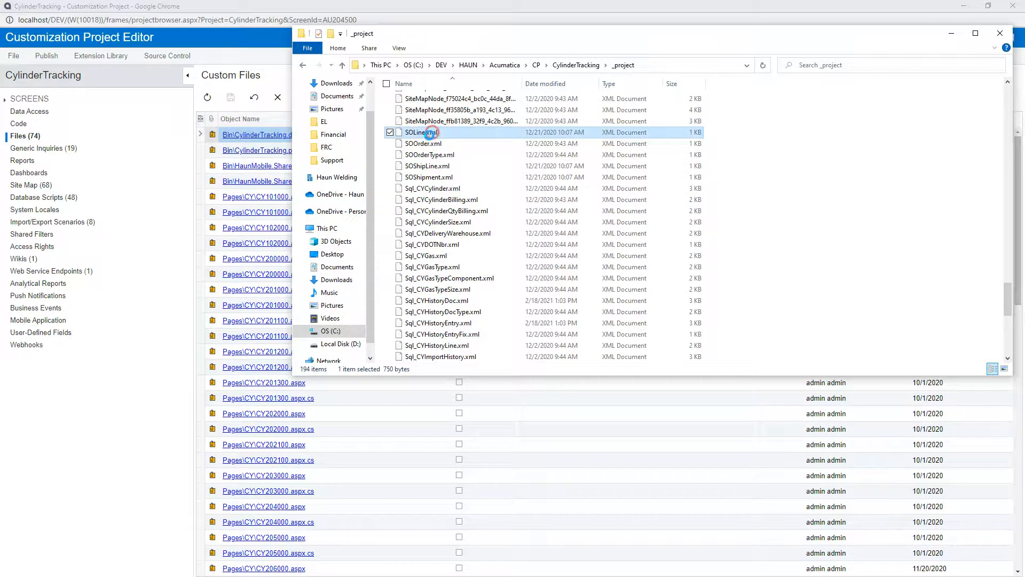
{"action": "right_click", "coordinate": [432, 134]}
{"action": "left_click", "coordinate": [351, 212]}
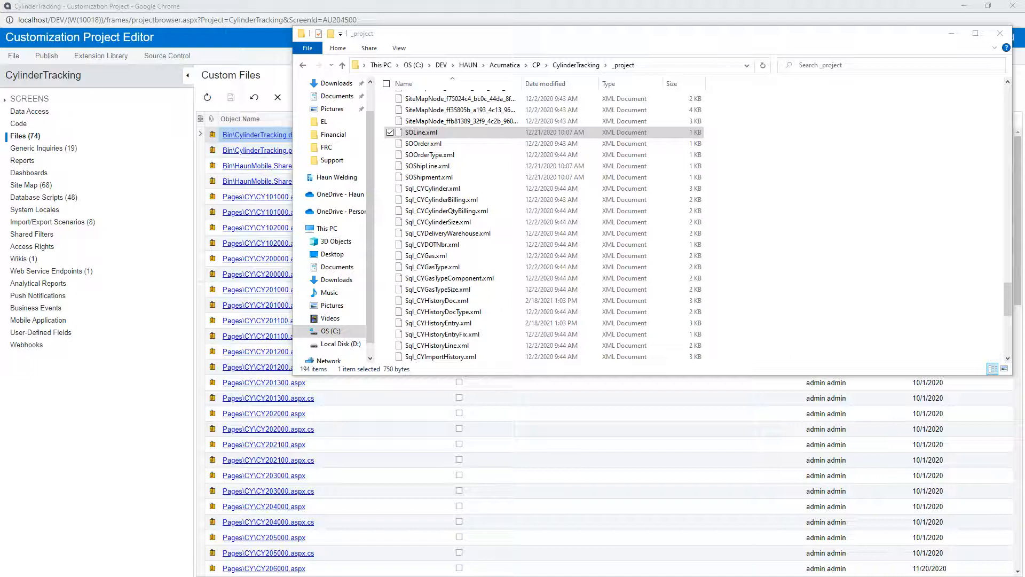
{"action": "left_click_drag", "start_coordinate": [1, 225], "coordinate": [545, 2]}
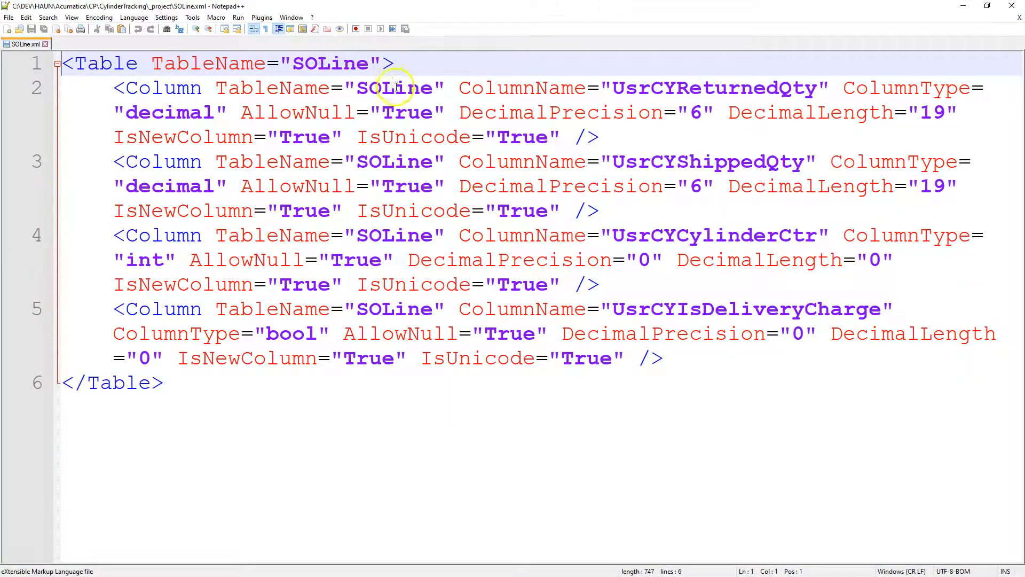
- Examine the UsrCYReturnedQty column definition in SOLine.xml, highlighting its column name and its type and precision attributes
{"action": "left_click", "coordinate": [394, 86]}
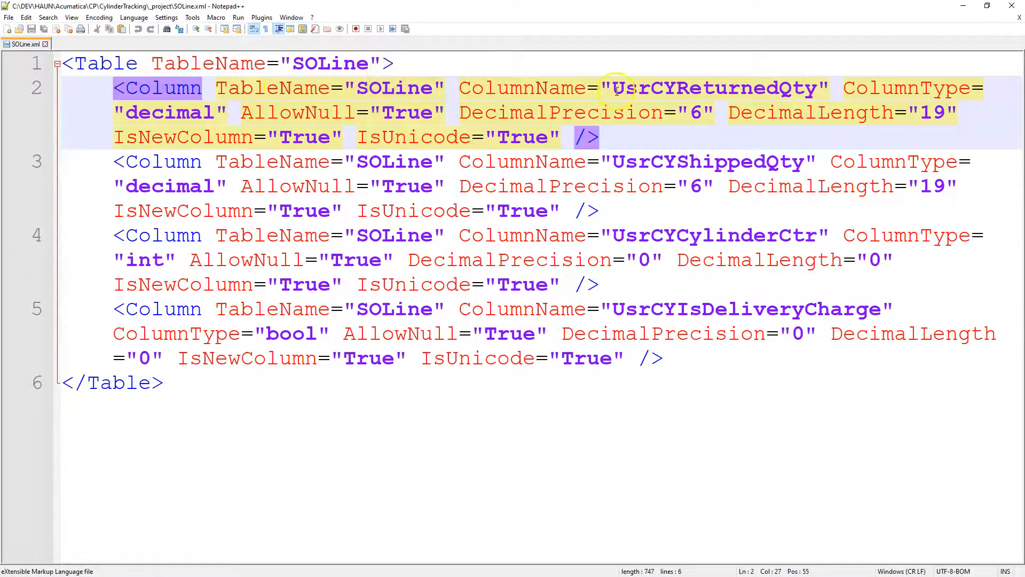
{"action": "left_click_drag", "start_coordinate": [613, 89], "coordinate": [819, 99]}
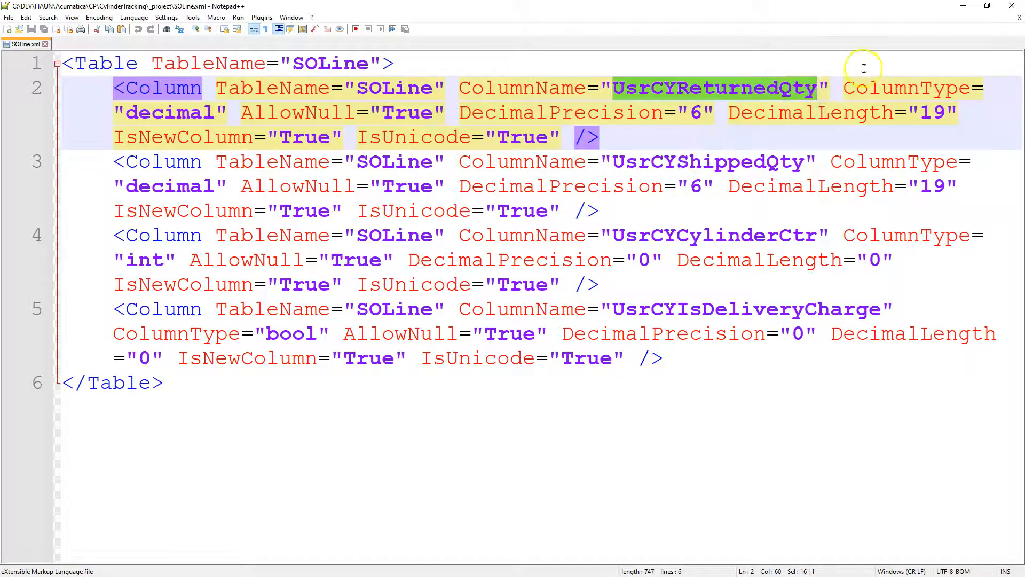
{"action": "left_click_drag", "start_coordinate": [845, 90], "coordinate": [821, 137]}
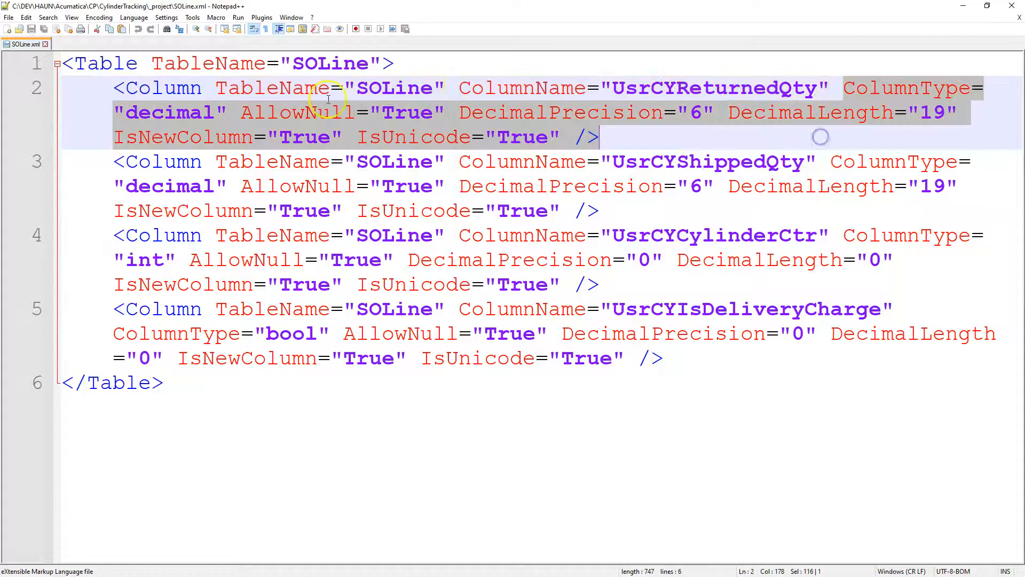
- Shrink the Notepad++ window, read the remaining SOLine column definitions, and close it to return to the _project folder
{"action": "left_click_drag", "start_coordinate": [299, 5], "coordinate": [373, 50]}
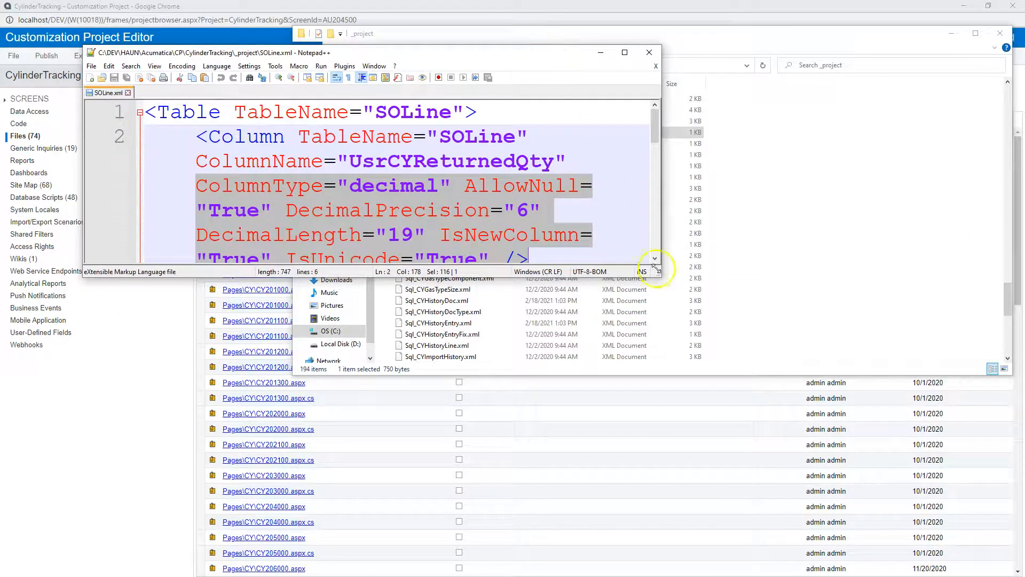
{"action": "left_click_drag", "start_coordinate": [661, 273], "coordinate": [793, 331]}
{"action": "scroll", "coordinate": [614, 217], "scroll_direction": "down", "scroll_amount": 5}
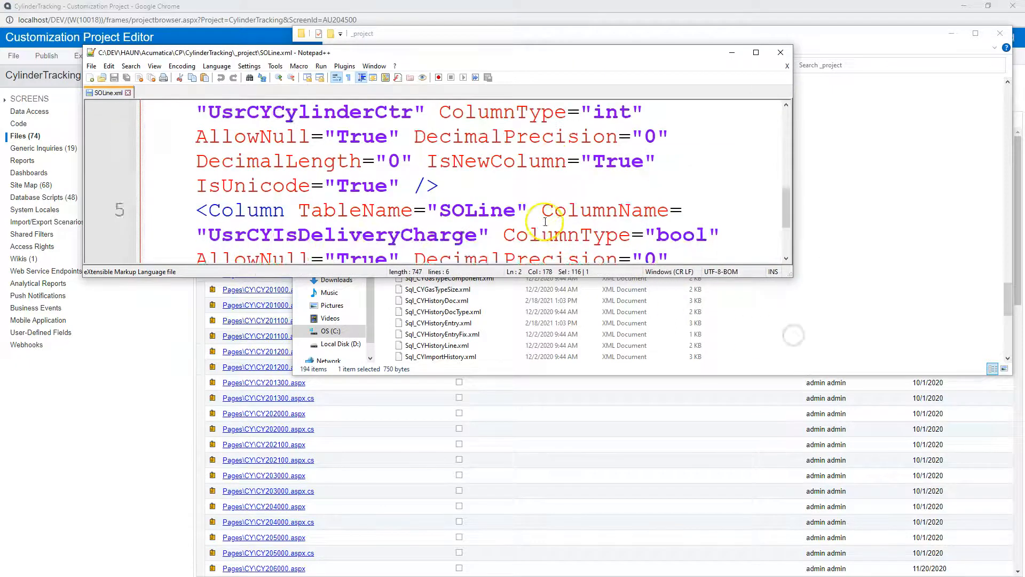
{"action": "left_click", "coordinate": [781, 52]}
{"action": "left_click", "coordinate": [420, 34]}
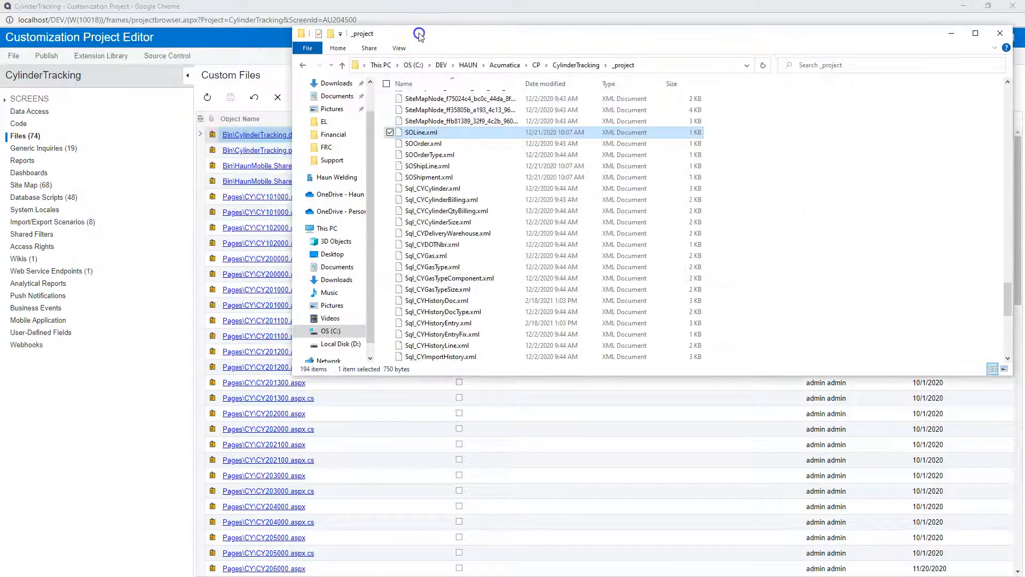
- Look through the Sql and pages XML files in the CylinderTracking _project folder, ending at the start of the list
{"action": "scroll", "coordinate": [461, 259], "scroll_direction": "down", "scroll_amount": 5}
{"action": "scroll", "coordinate": [462, 259], "scroll_direction": "down", "scroll_amount": 4}
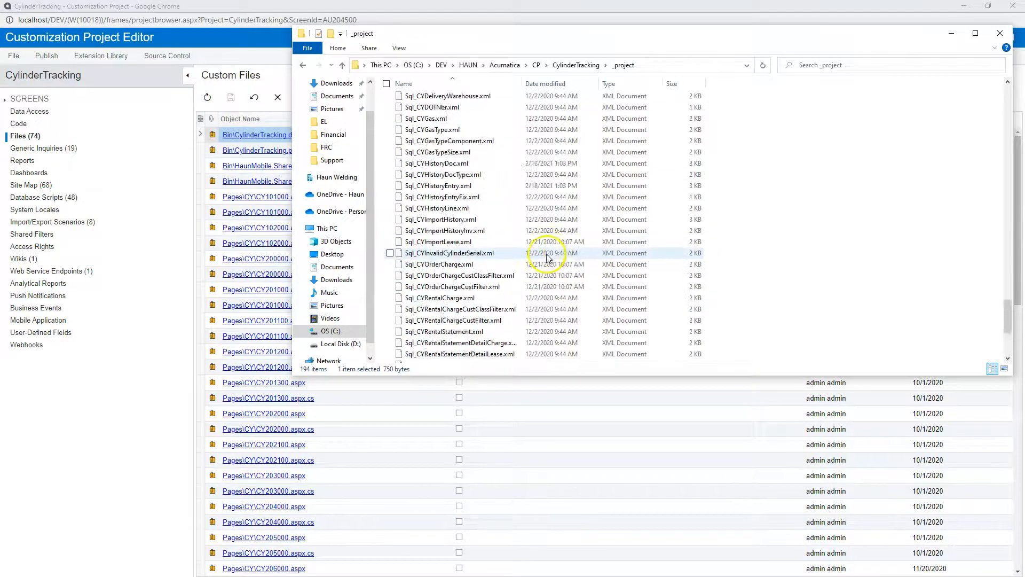
{"action": "scroll", "coordinate": [534, 256], "scroll_direction": "up", "scroll_amount": 20}
{"action": "scroll", "coordinate": [470, 224], "scroll_direction": "up", "scroll_amount": 10}
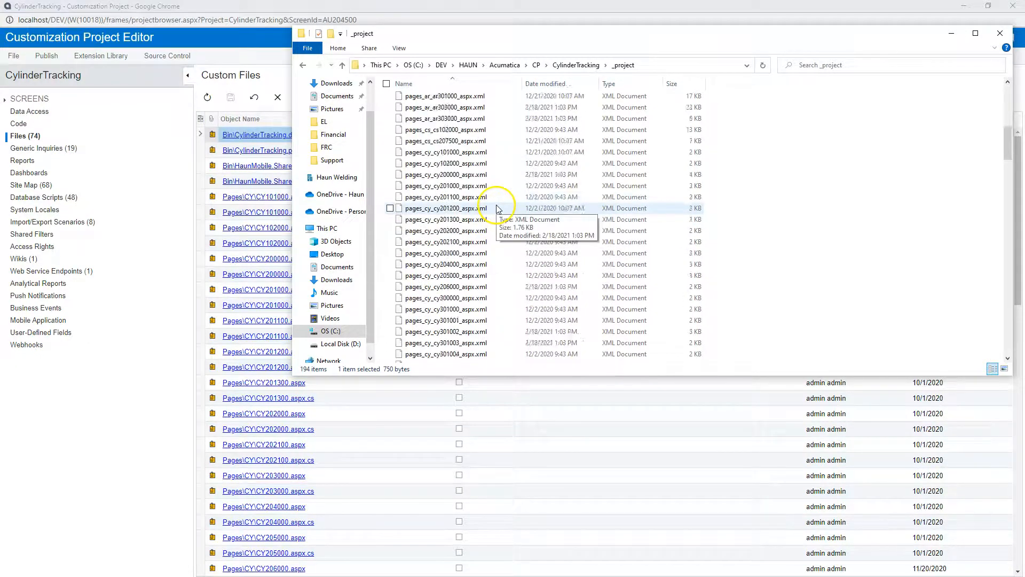
{"action": "scroll", "coordinate": [496, 211], "scroll_direction": "up", "scroll_amount": 15}
{"action": "left_click", "coordinate": [486, 117]}
{"action": "left_click", "coordinate": [482, 163]}
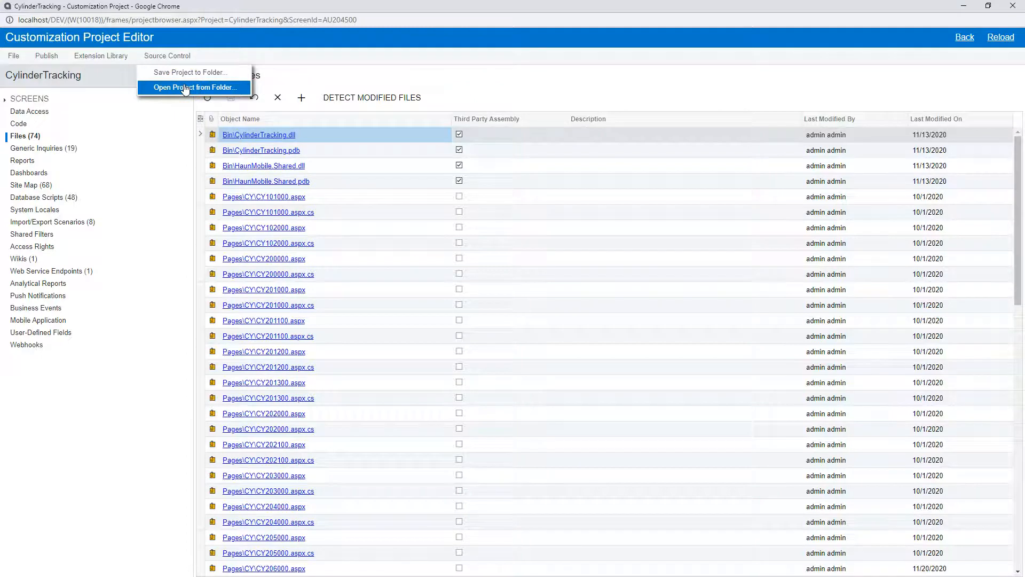
- Bring up the downloaded CylinderTracking (80) folder, check its Pages and Bin folders and its single project.xml, and move the window away
{"action": "left_click", "coordinate": [198, 88]}
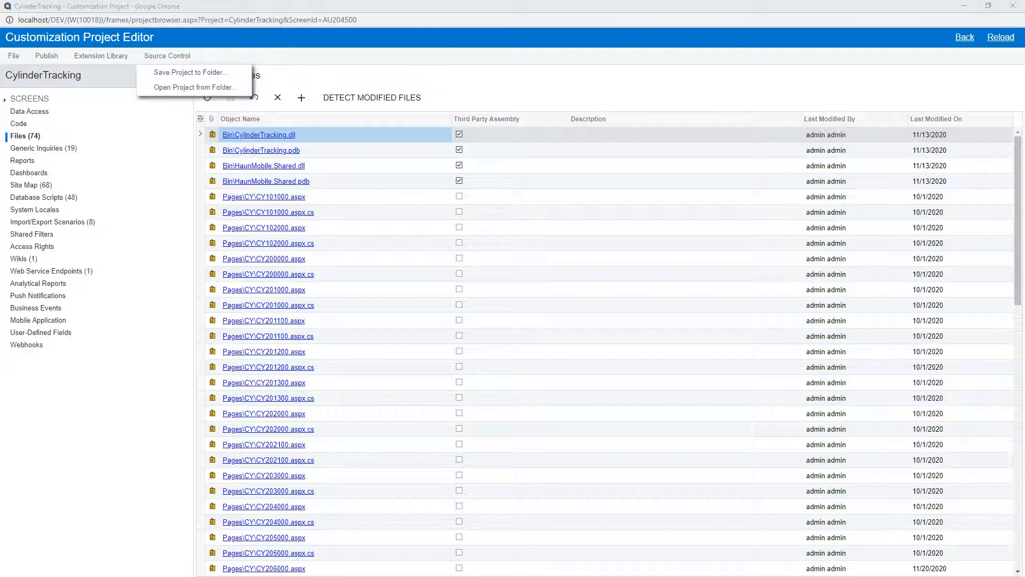
{"action": "left_click_drag", "start_coordinate": [1024, 160], "coordinate": [598, 82]}
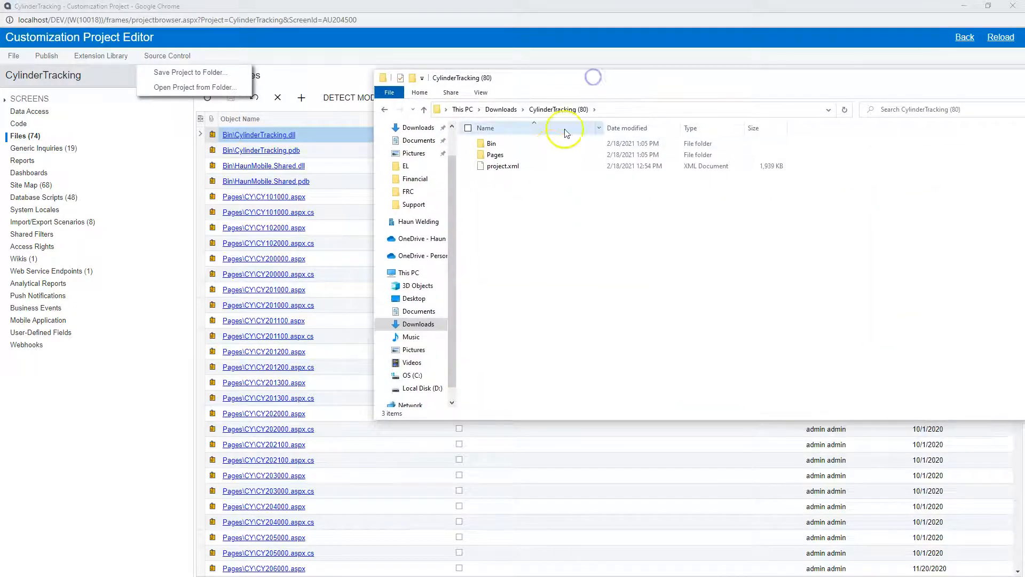
{"action": "left_click", "coordinate": [495, 166]}
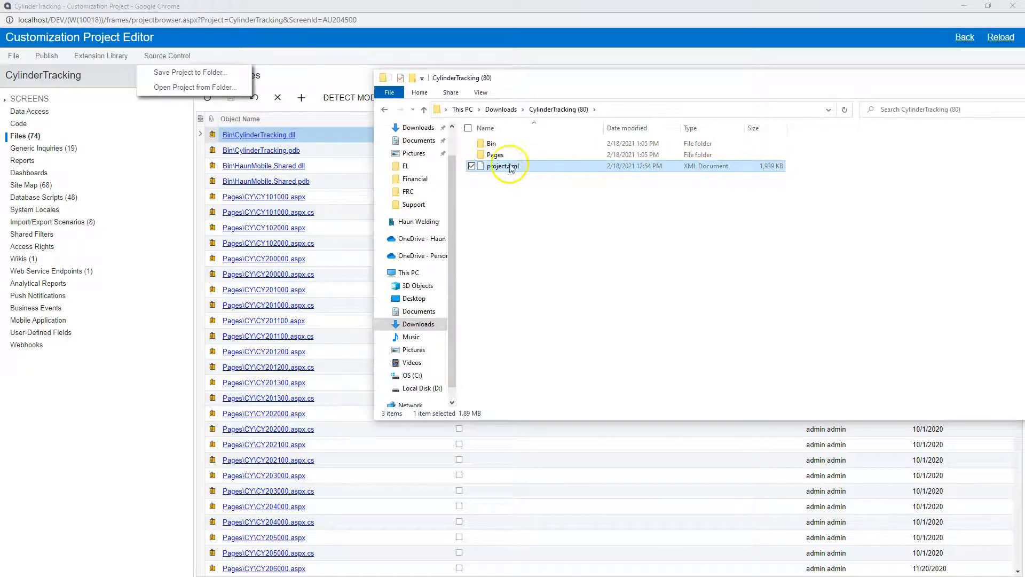
{"action": "double_click", "coordinate": [495, 155]}
{"action": "key", "text": "alt+Left"}
{"action": "left_click", "coordinate": [487, 144]}
{"action": "double_click", "coordinate": [487, 144]}
{"action": "key", "text": "alt+Left"}
{"action": "left_click", "coordinate": [502, 165]}
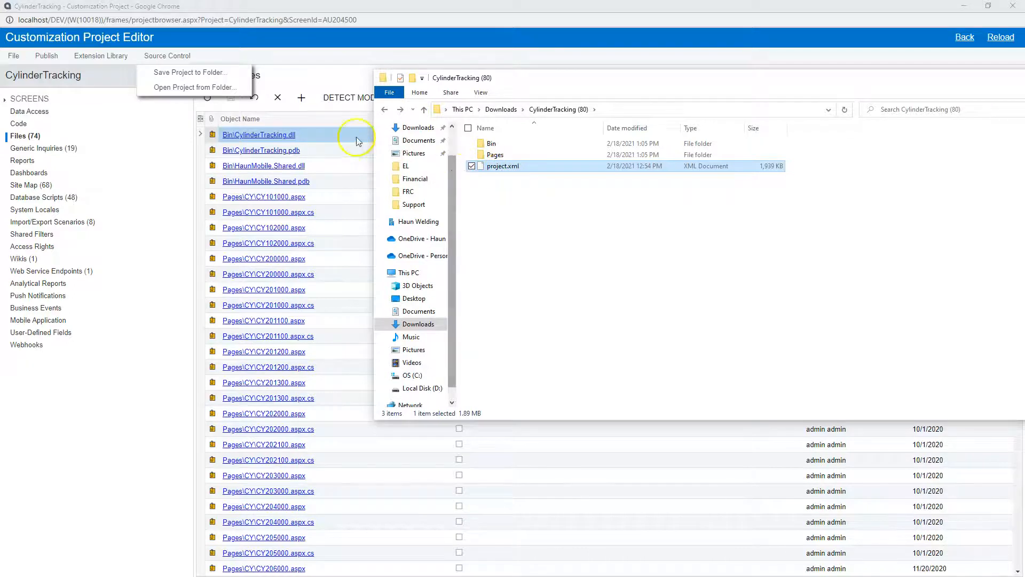
{"action": "left_click_drag", "start_coordinate": [578, 78], "coordinate": [1024, 85]}
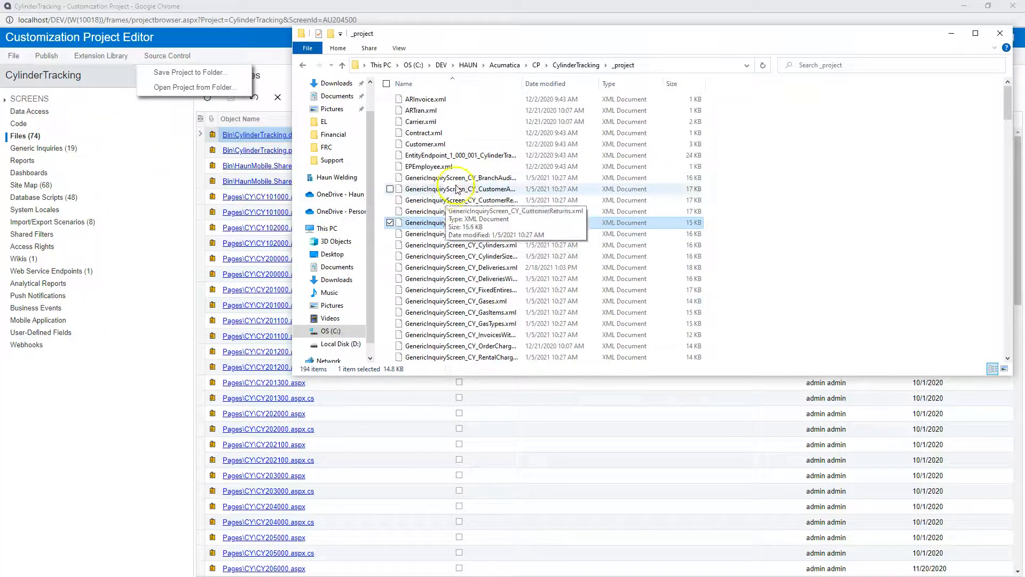
- Review the separate generic inquiry, entity endpoint, site map, SQL and import scenario XML files in the saved _project folder
{"action": "left_click", "coordinate": [438, 189]}
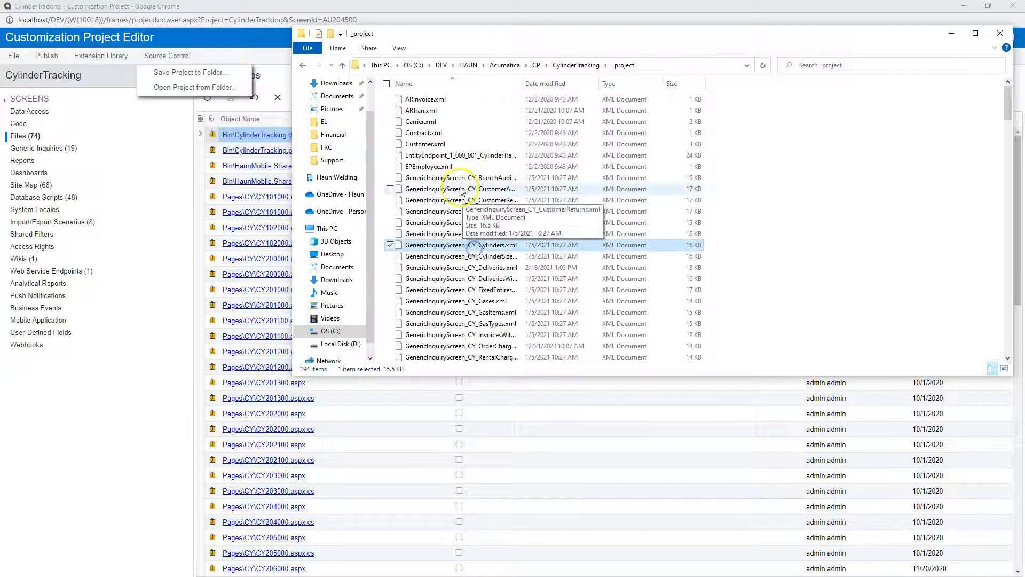
{"action": "left_click", "coordinate": [442, 156]}
{"action": "scroll", "coordinate": [454, 167], "scroll_direction": "down", "scroll_amount": 10}
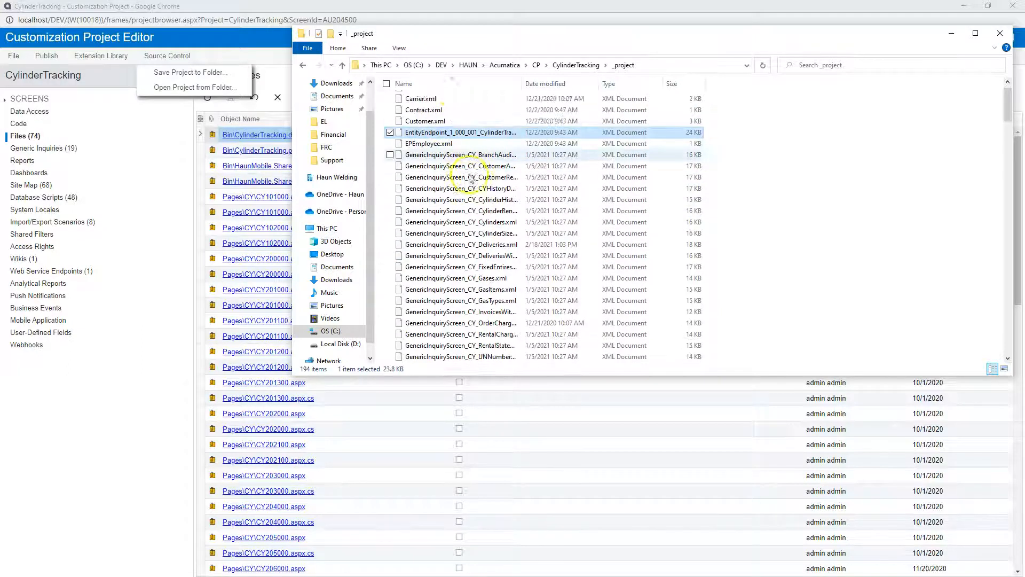
{"action": "scroll", "coordinate": [464, 171], "scroll_direction": "down", "scroll_amount": 14}
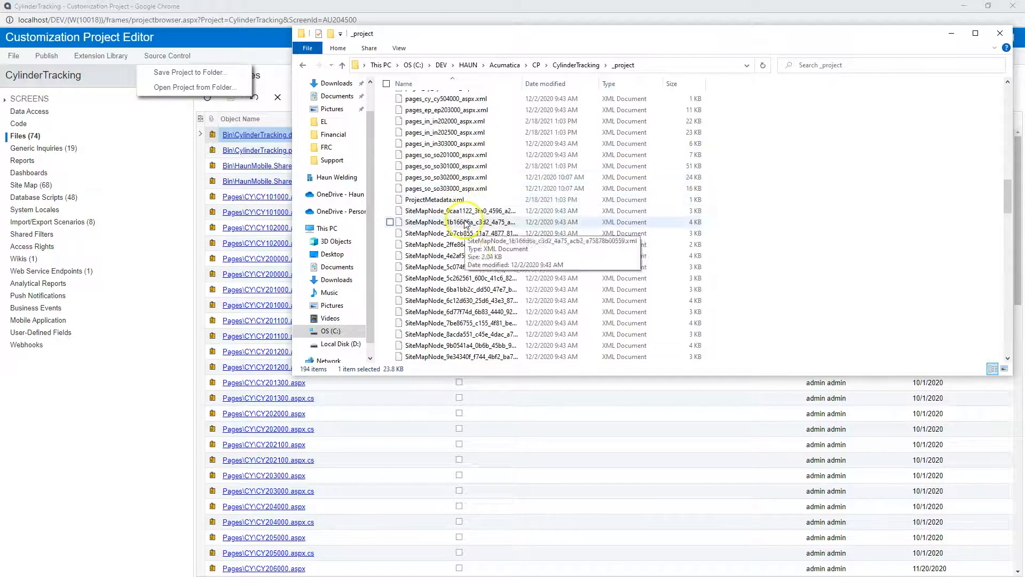
{"action": "scroll", "coordinate": [507, 267], "scroll_direction": "down", "scroll_amount": 20}
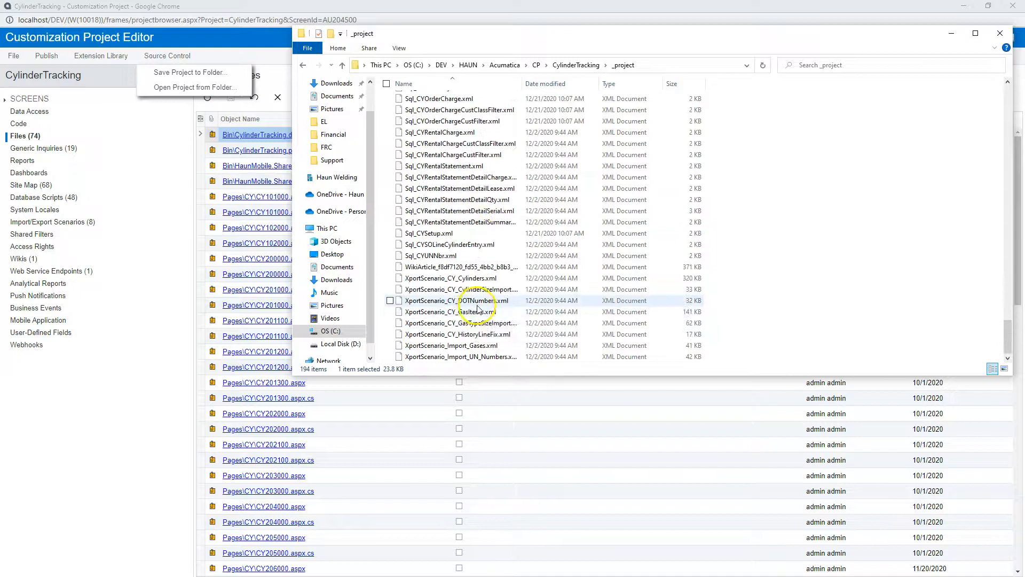
{"action": "scroll", "coordinate": [470, 203], "scroll_direction": "up", "scroll_amount": 4}
{"action": "scroll", "coordinate": [471, 203], "scroll_direction": "up", "scroll_amount": 20}
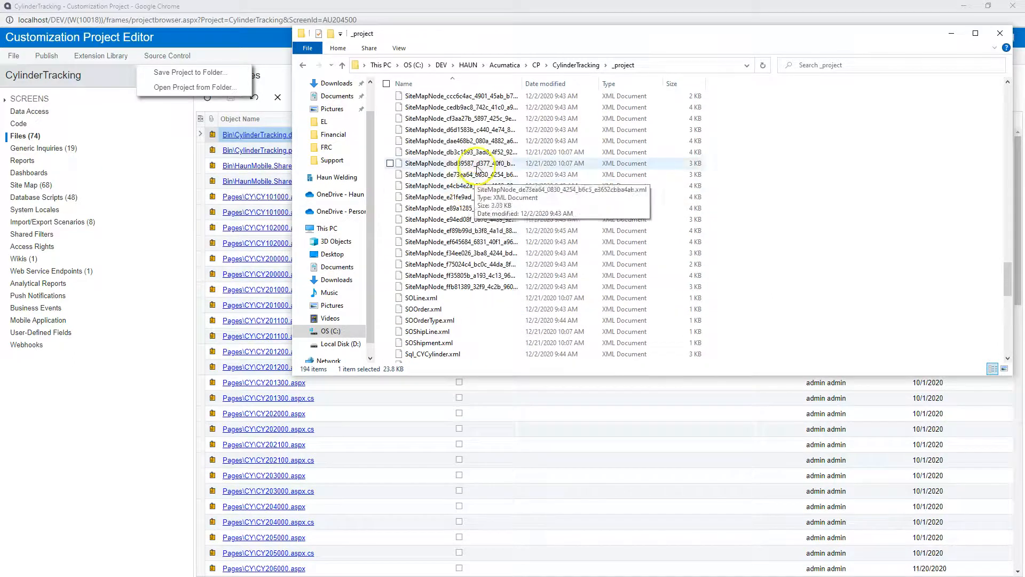
{"action": "scroll", "coordinate": [472, 244], "scroll_direction": "up", "scroll_amount": 15}
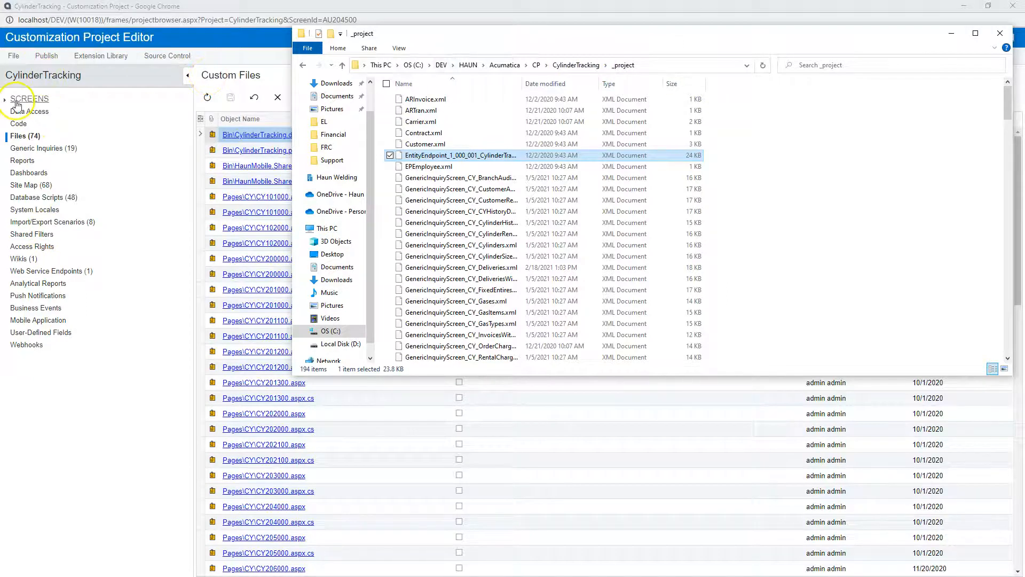
- Switch to the CylinderTracking_Workflows folder under CP and open its _project subfolder
{"action": "left_click", "coordinate": [547, 66]}
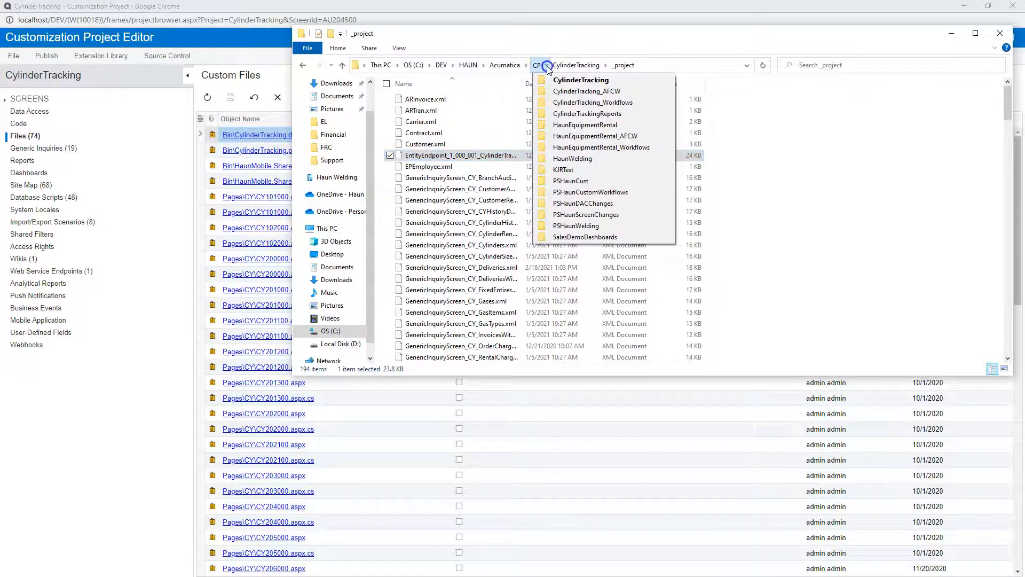
{"action": "left_click", "coordinate": [555, 103]}
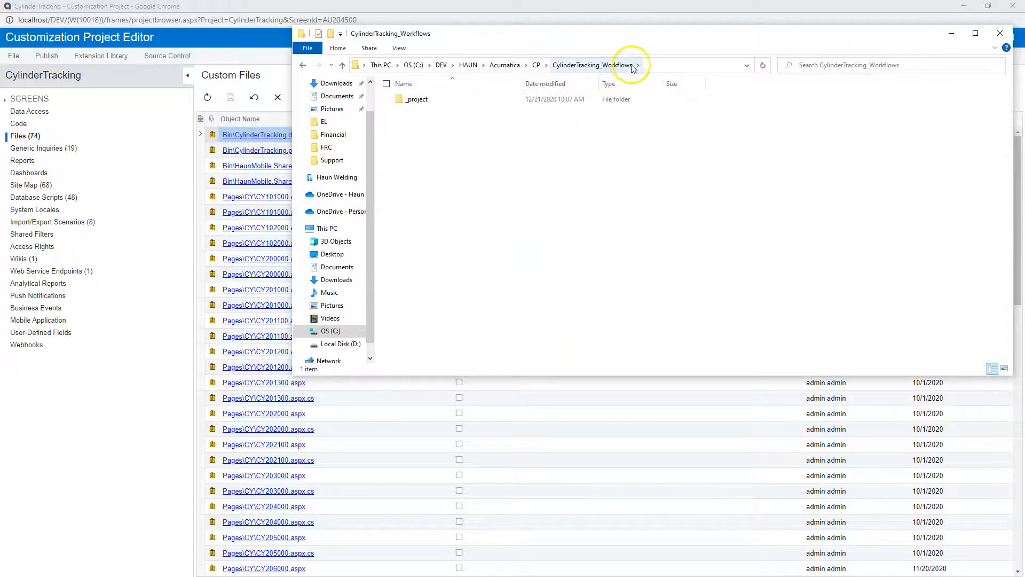
{"action": "double_click", "coordinate": [413, 100]}
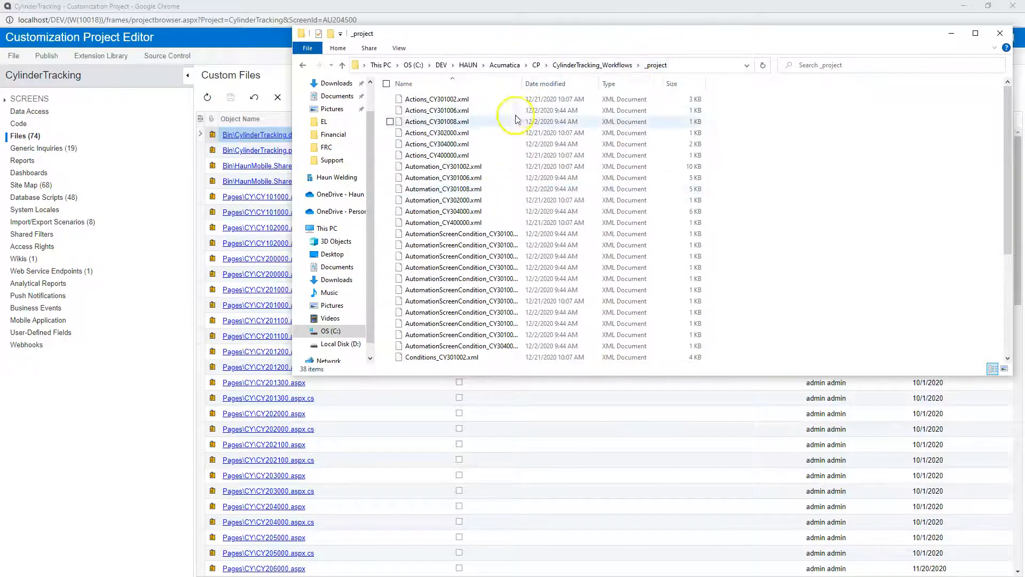
- Look through the workflow project's Actions, Automation, AutomationScreenCondition, Conditions, pages and WorkflowContainer XML files
{"action": "left_click", "coordinate": [450, 100]}
{"action": "scroll", "coordinate": [477, 215], "scroll_direction": "down", "scroll_amount": 3}
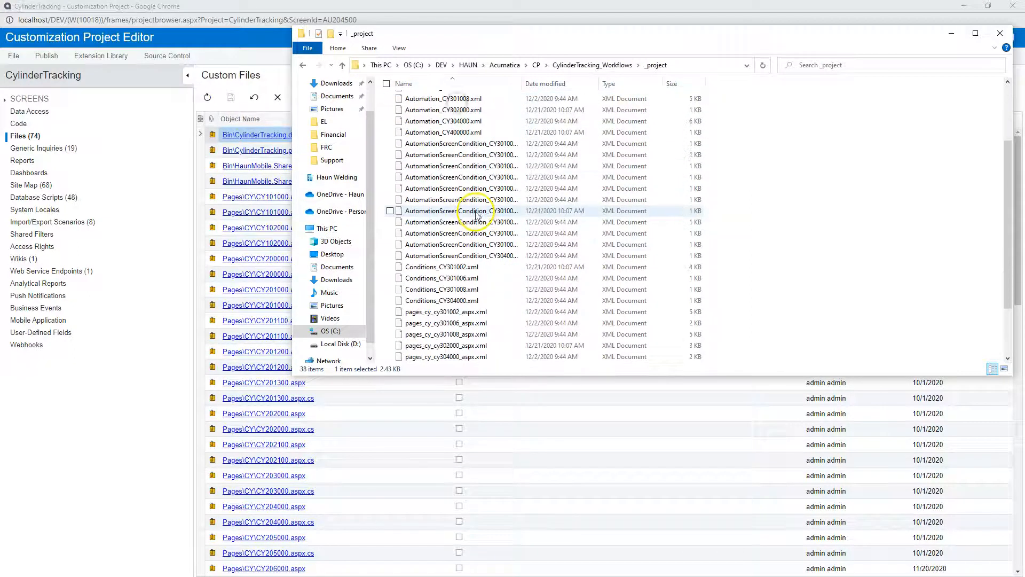
{"action": "scroll", "coordinate": [477, 216], "scroll_direction": "down", "scroll_amount": 2}
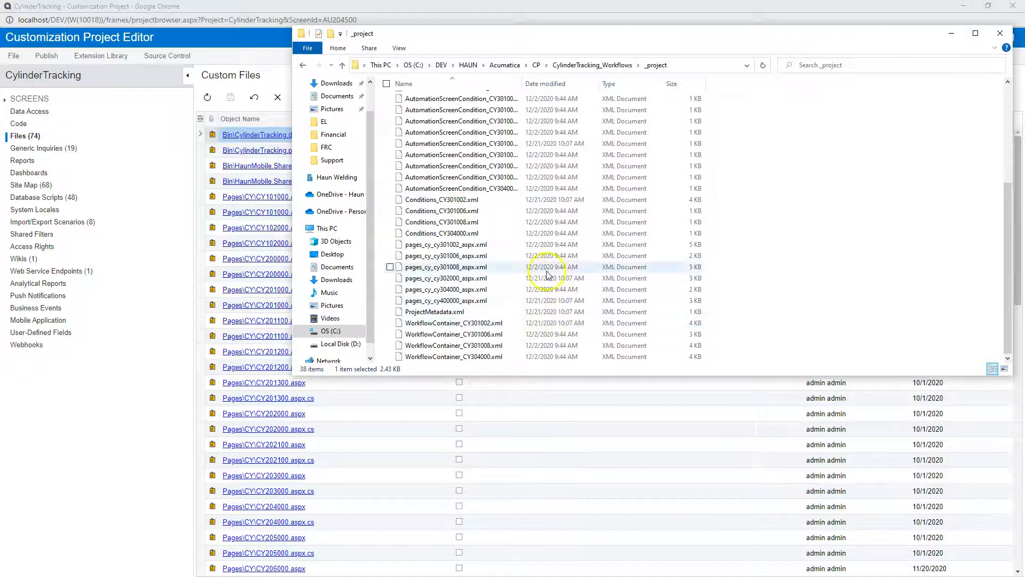
{"action": "left_click", "coordinate": [532, 356]}
{"action": "scroll", "coordinate": [480, 171], "scroll_direction": "up", "scroll_amount": 5}
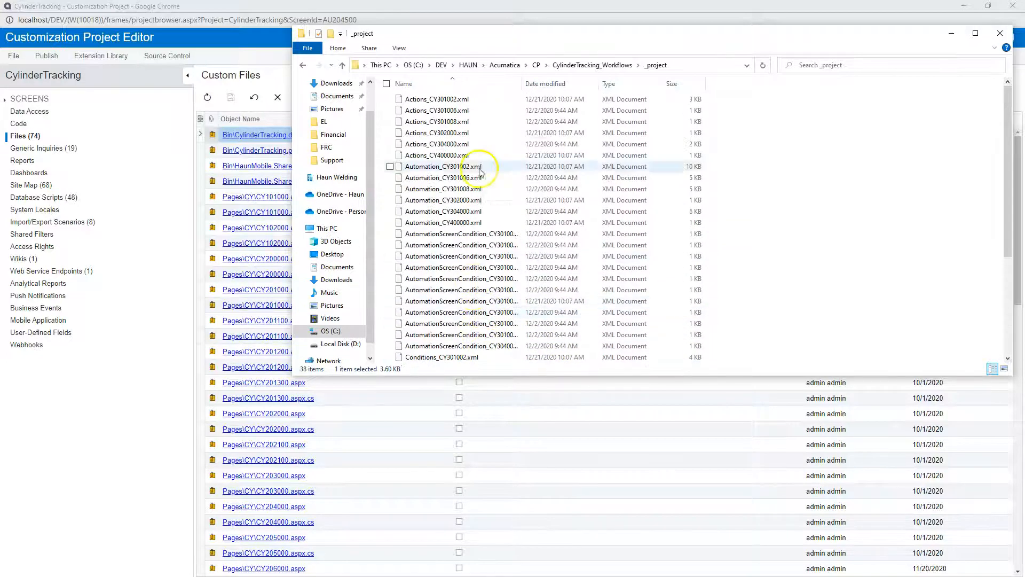
{"action": "left_click", "coordinate": [495, 100]}
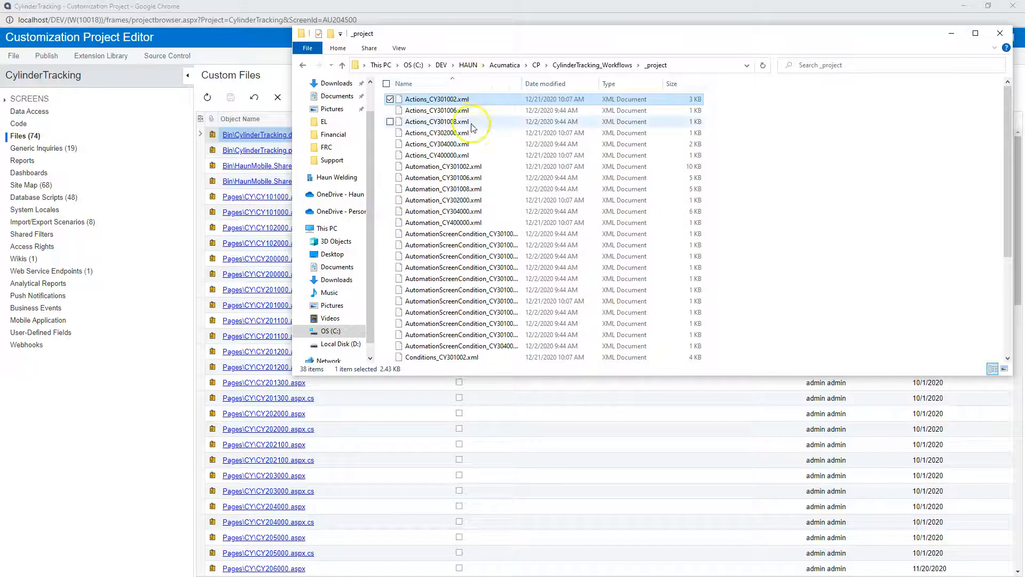
{"action": "scroll", "coordinate": [472, 127], "scroll_direction": "down", "scroll_amount": 5}
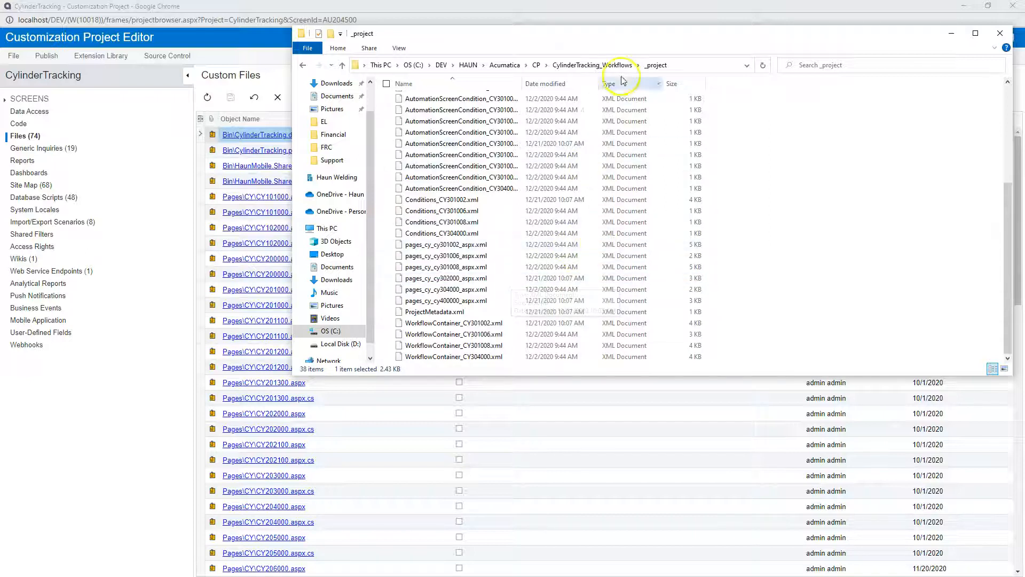
{"action": "scroll", "coordinate": [510, 211], "scroll_direction": "up", "scroll_amount": 4}
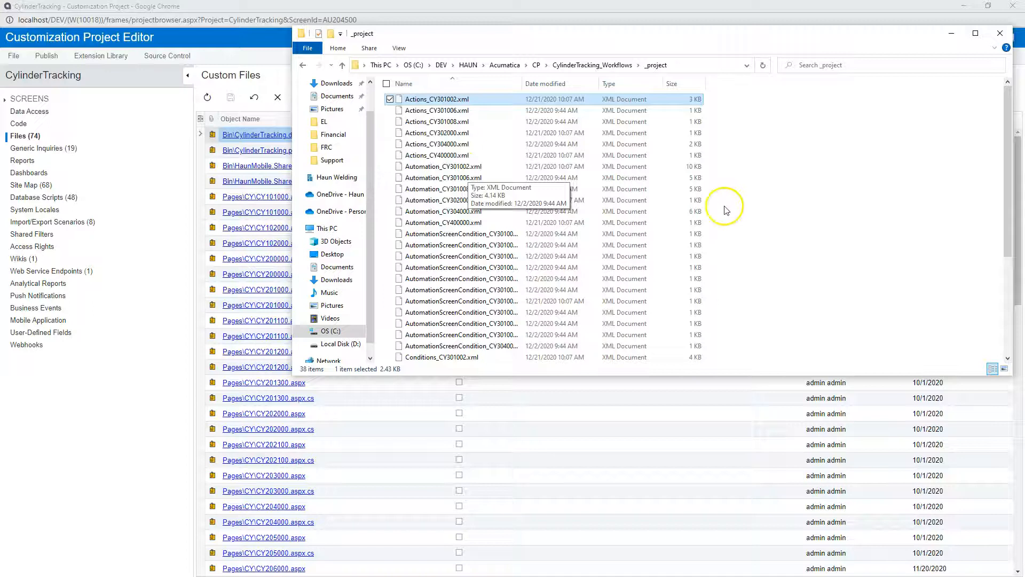
{"action": "left_click", "coordinate": [741, 200]}
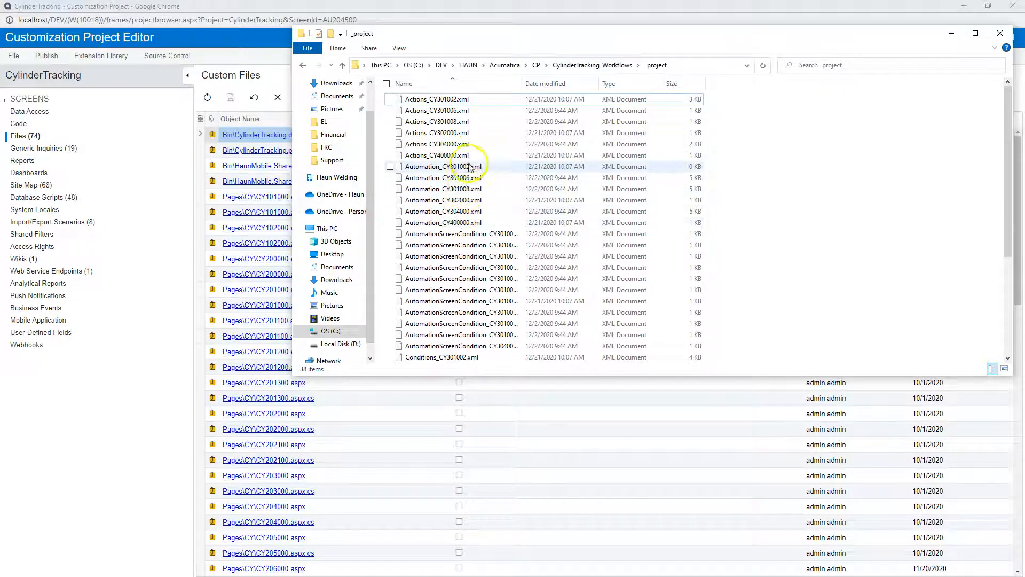
- Check Automation_CY301002.xml in the workflow project's _project folder and look over the remaining files down to the WorkflowContainer XMLs
{"action": "left_click", "coordinate": [772, 145]}
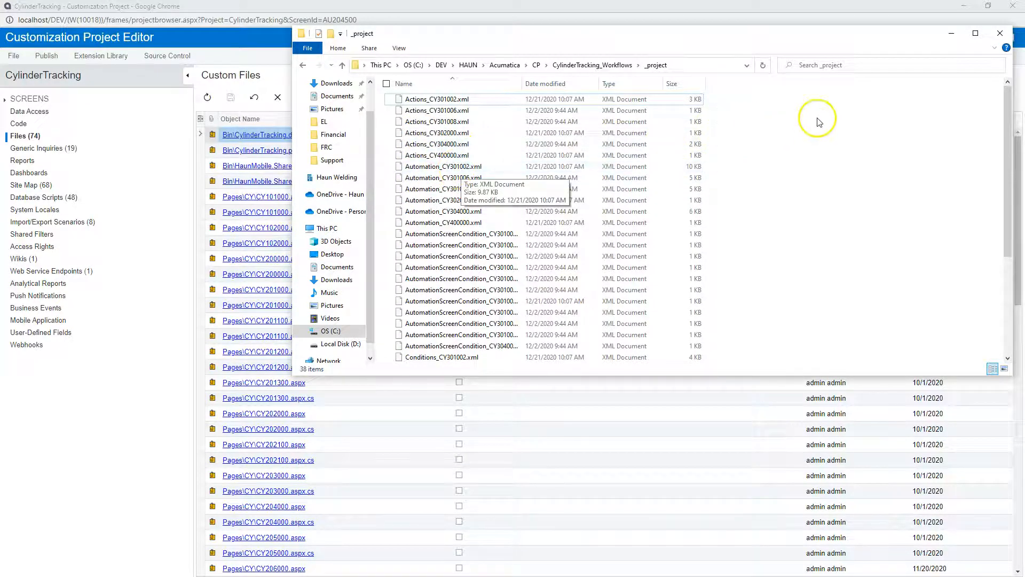
{"action": "left_click", "coordinate": [452, 167]}
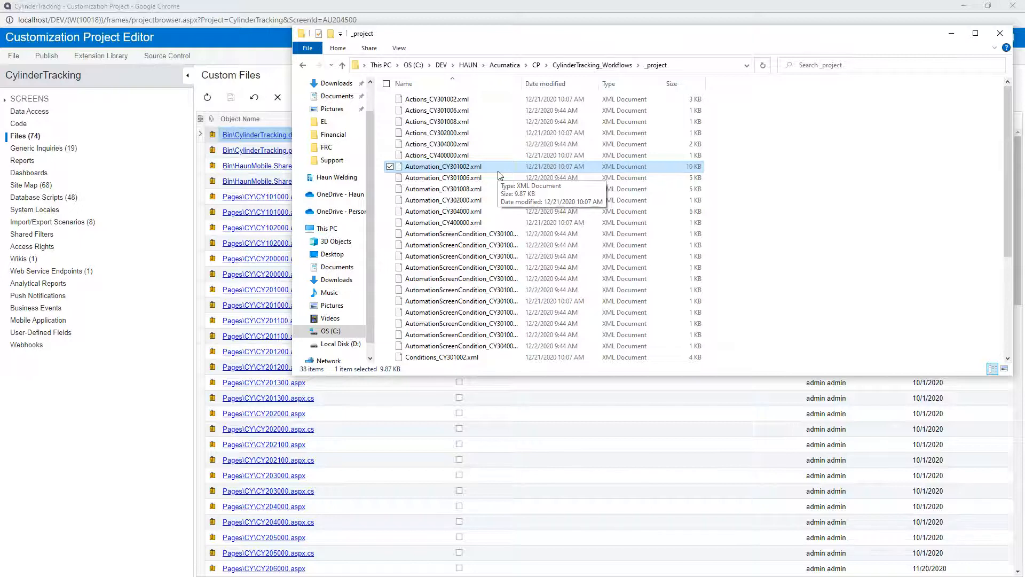
{"action": "left_click", "coordinate": [746, 161]}
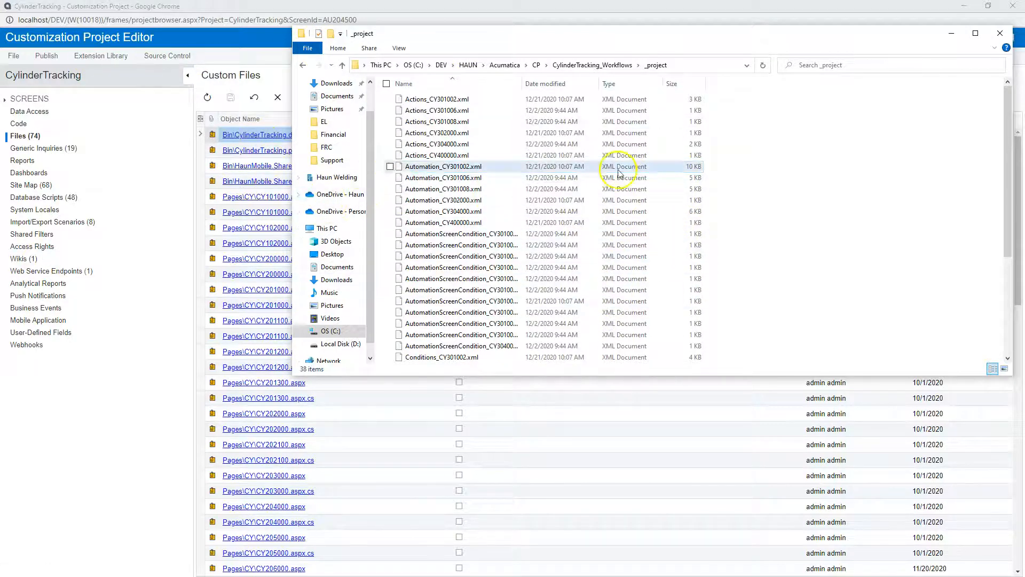
{"action": "scroll", "coordinate": [695, 273], "scroll_direction": "down", "scroll_amount": 5}
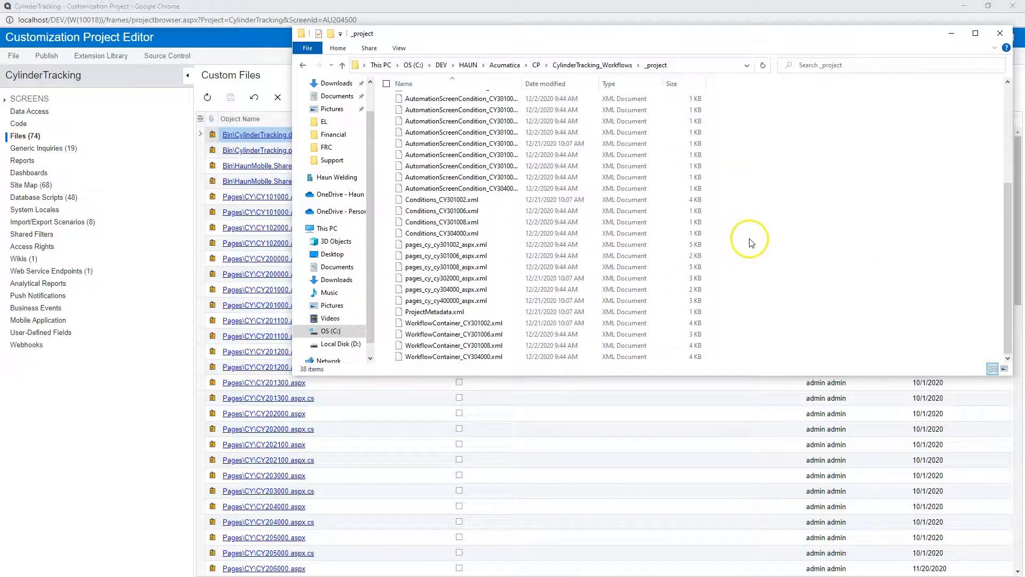
- Save the CylinderTracking project to the source-control parent folder C:\DEV\HAUN\Acumatica\CP
{"action": "left_click", "coordinate": [171, 55]}
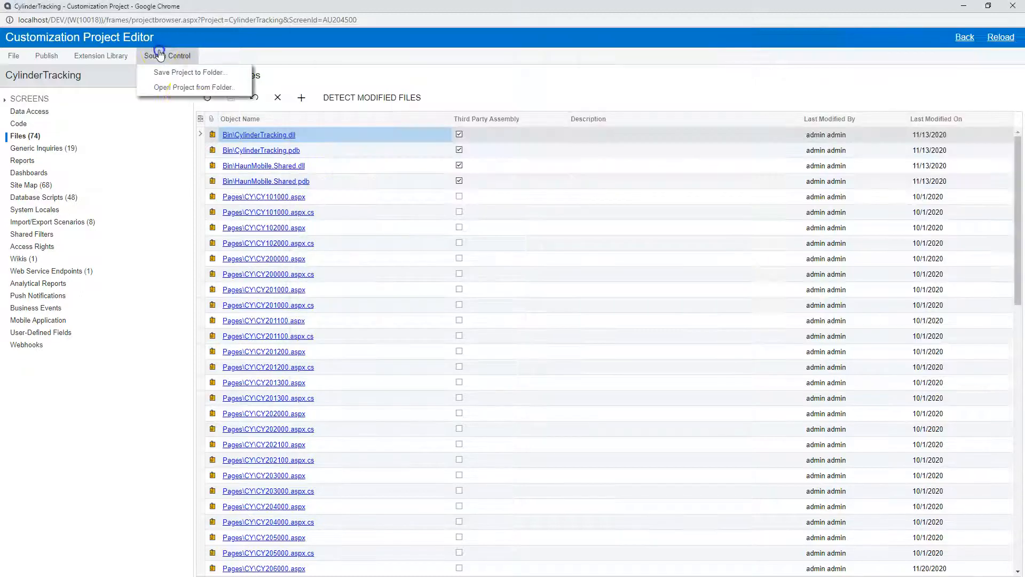
{"action": "left_click", "coordinate": [187, 72]}
{"action": "left_click", "coordinate": [586, 331]}
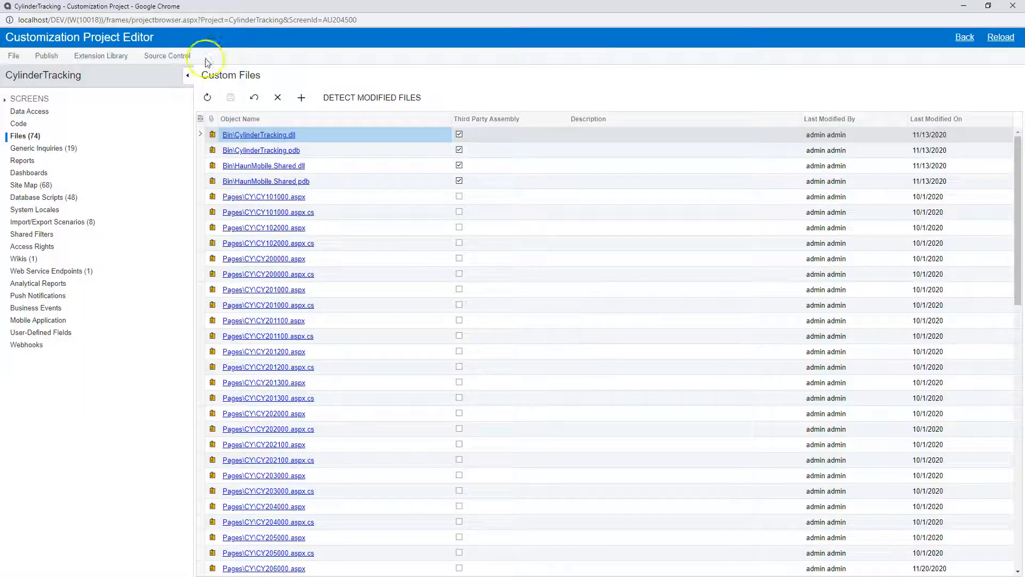
- Load the project from the folder C:\DEV\HAUN\Acumatica\CP\CylinderTracking, and close the Customization Project Editor
{"action": "left_click", "coordinate": [167, 56]}
{"action": "left_click", "coordinate": [172, 92]}
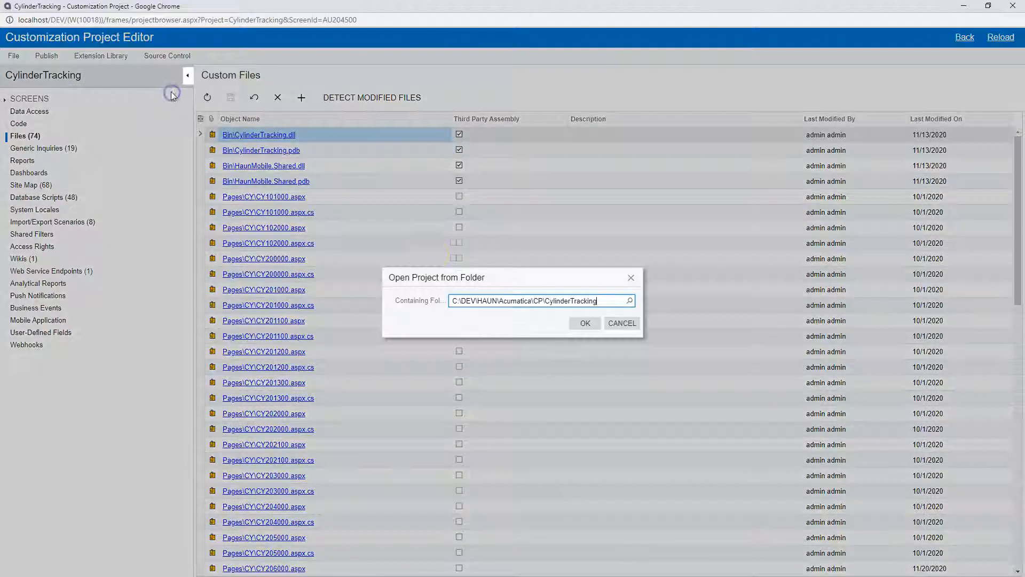
{"action": "left_click", "coordinate": [584, 323]}
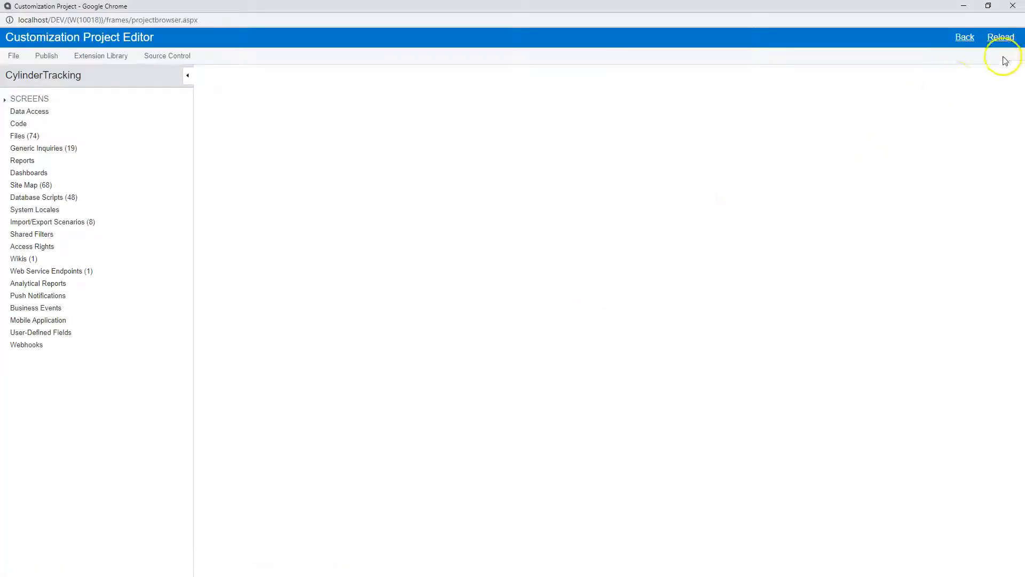
{"action": "left_click", "coordinate": [1010, 7]}
- Open the HaunEquipmentRental project and its Non-Stock Items screen (IN.20.20.00) in the Screen Editor, dismissing the alert
{"action": "left_click", "coordinate": [246, 304]}
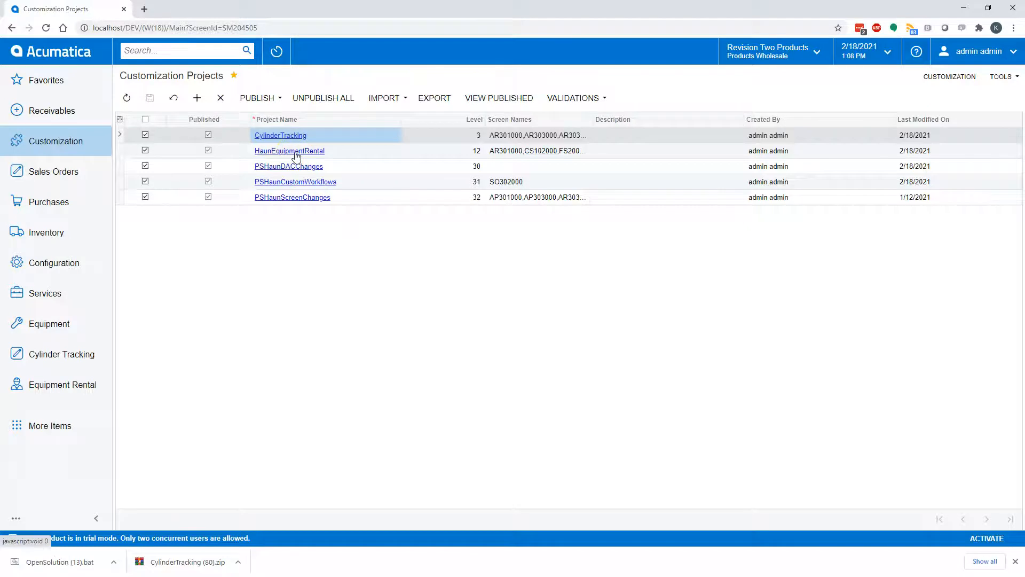
{"action": "left_click", "coordinate": [296, 154]}
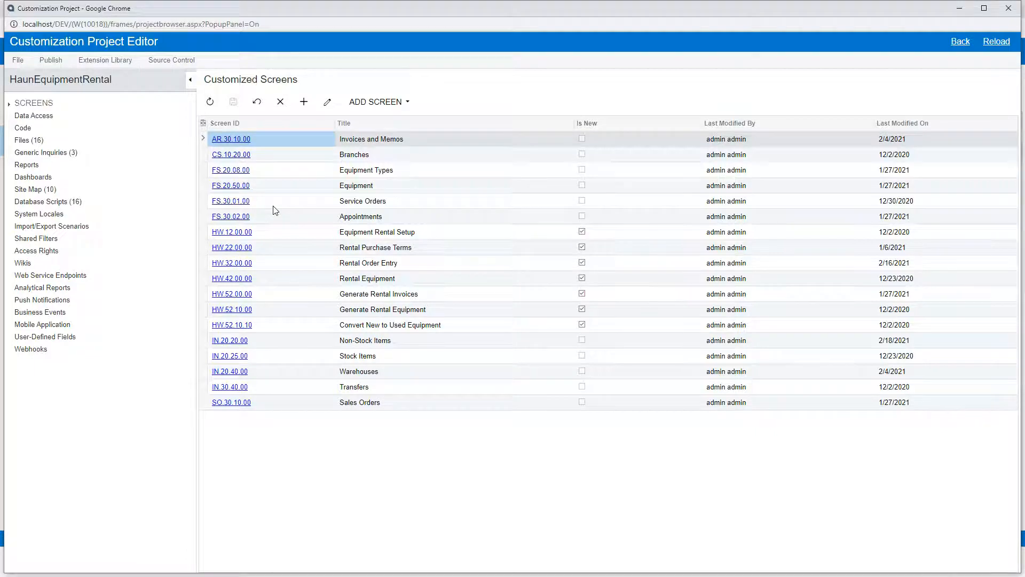
{"action": "left_click", "coordinate": [234, 340]}
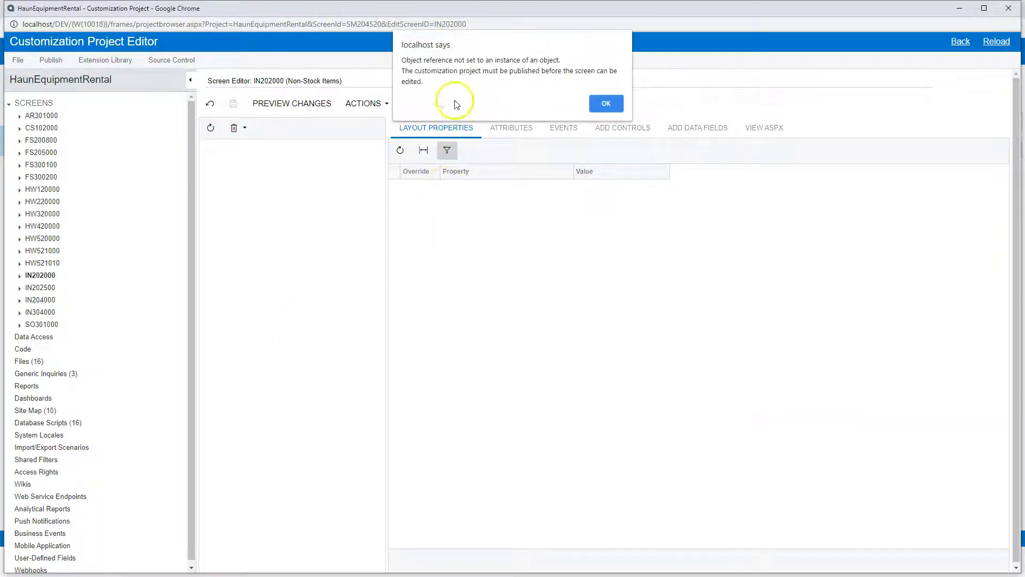
{"action": "left_click", "coordinate": [610, 107]}
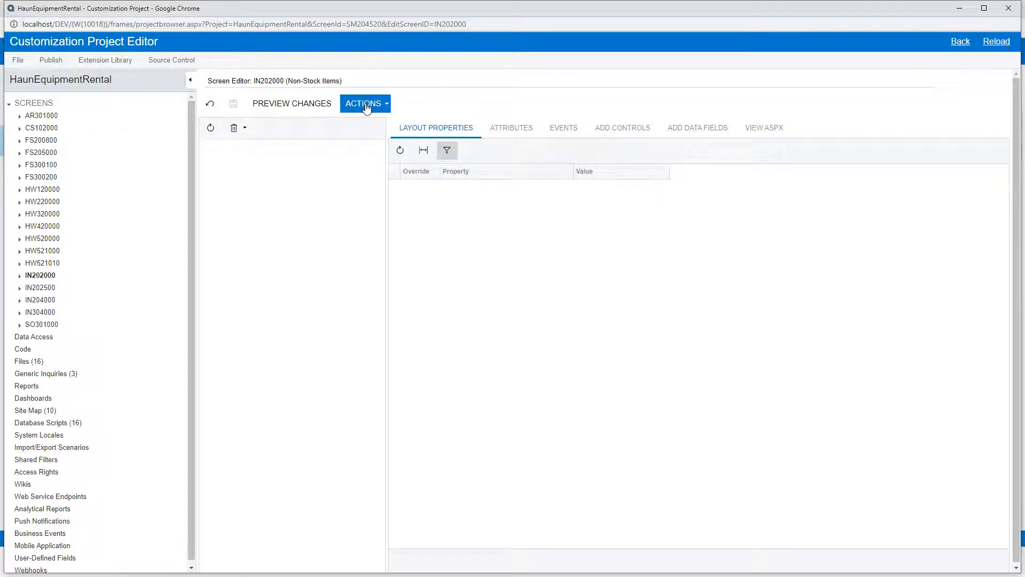
- Return to the list of customized screens and reopen the Non-Stock Items entry, dismissing the alert again
{"action": "left_click", "coordinate": [48, 107]}
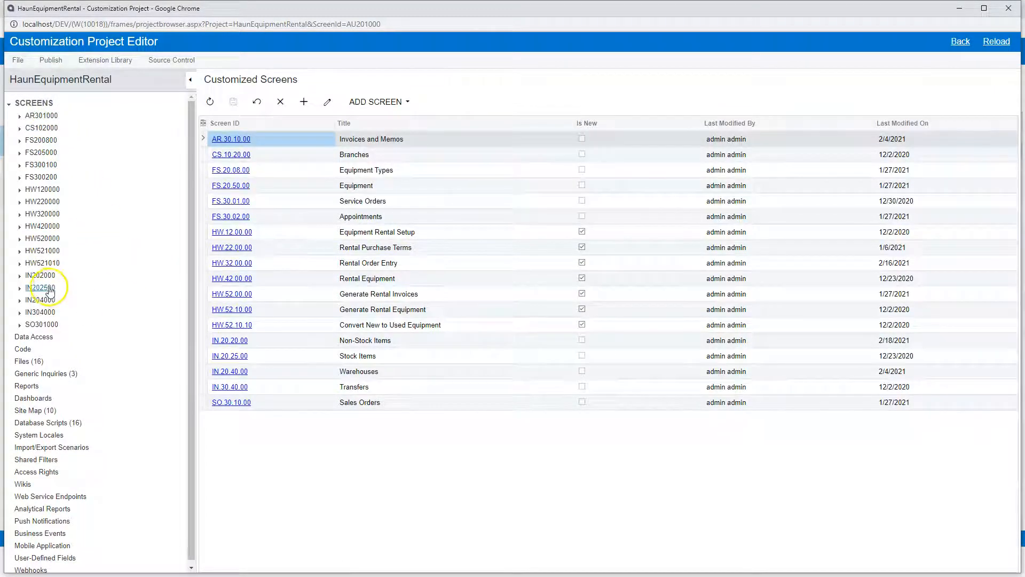
{"action": "left_click", "coordinate": [374, 344]}
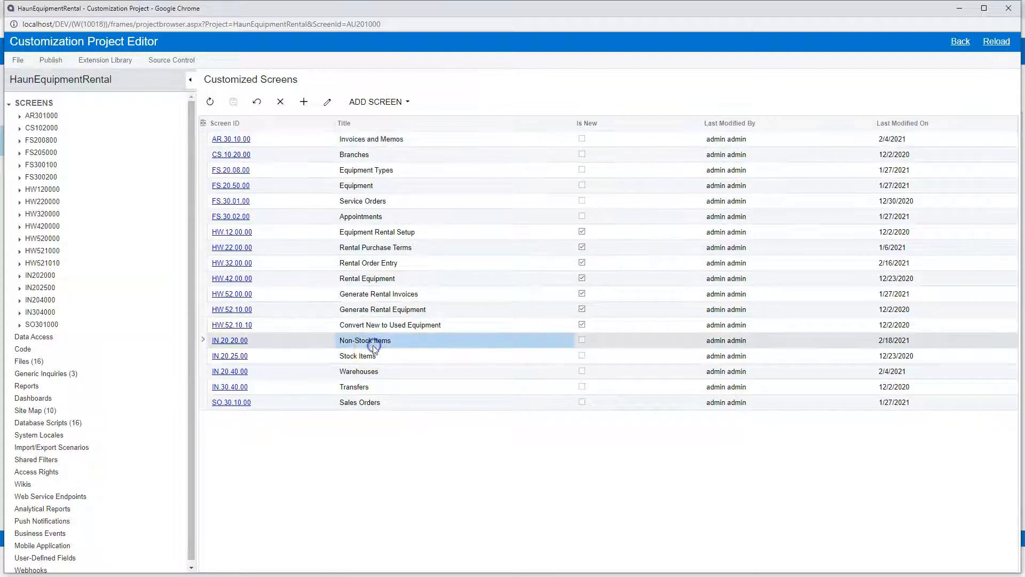
{"action": "left_click", "coordinate": [236, 341]}
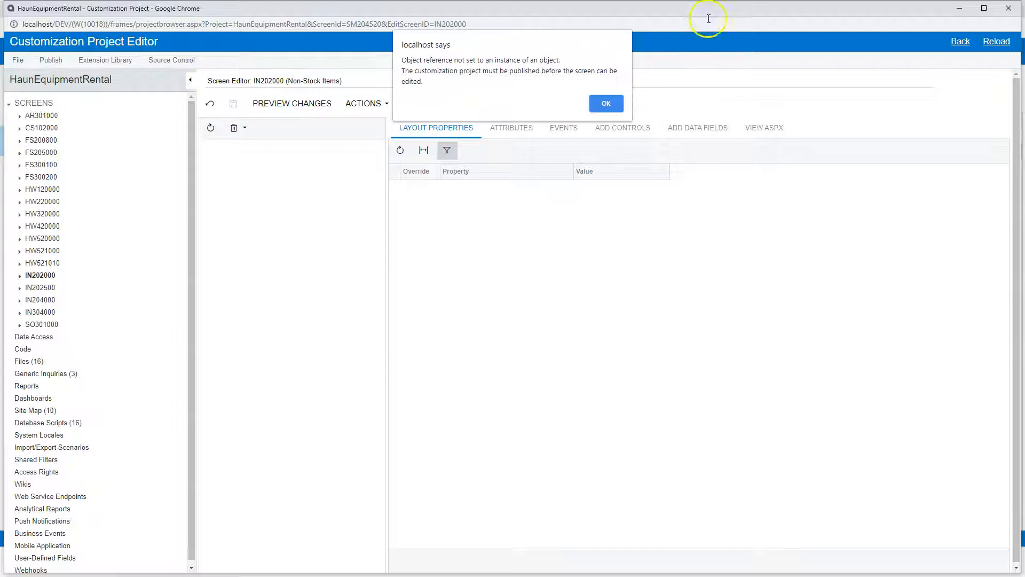
{"action": "left_click", "coordinate": [607, 103]}
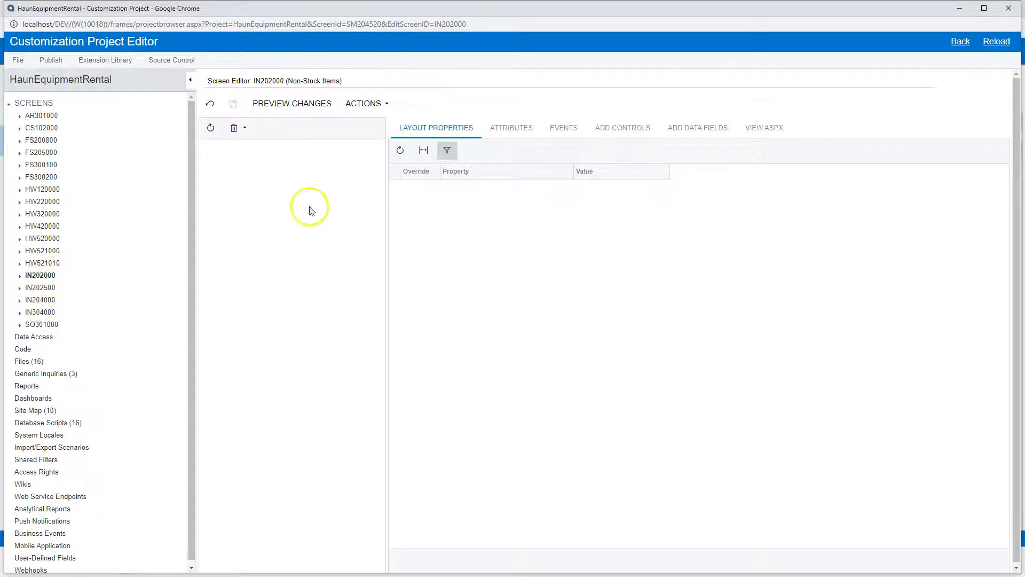
- Open the ASPX code of the Non-Stock Items screen for editing and search it for "dwm"
{"action": "left_click", "coordinate": [357, 105]}
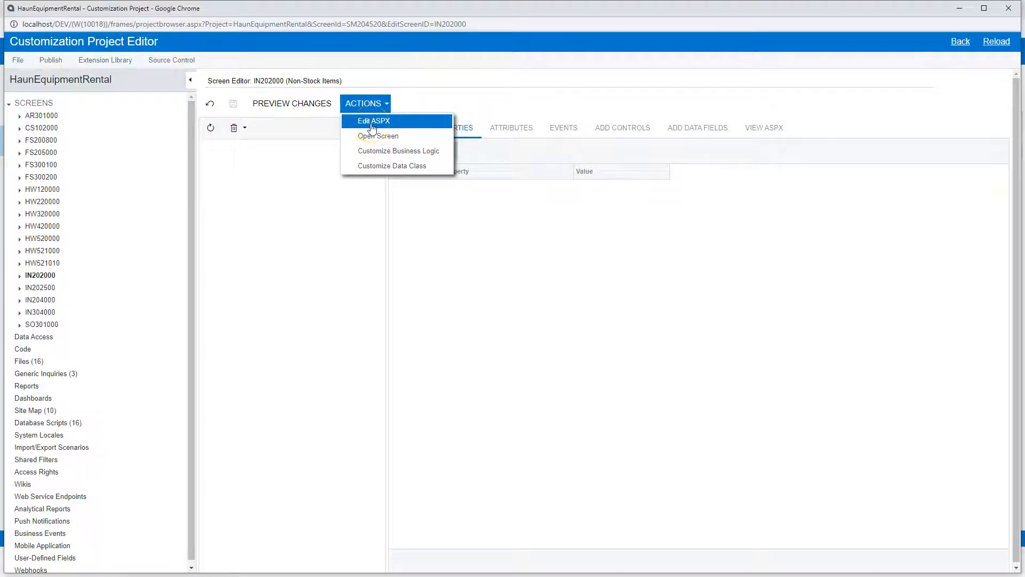
{"action": "left_click", "coordinate": [374, 121]}
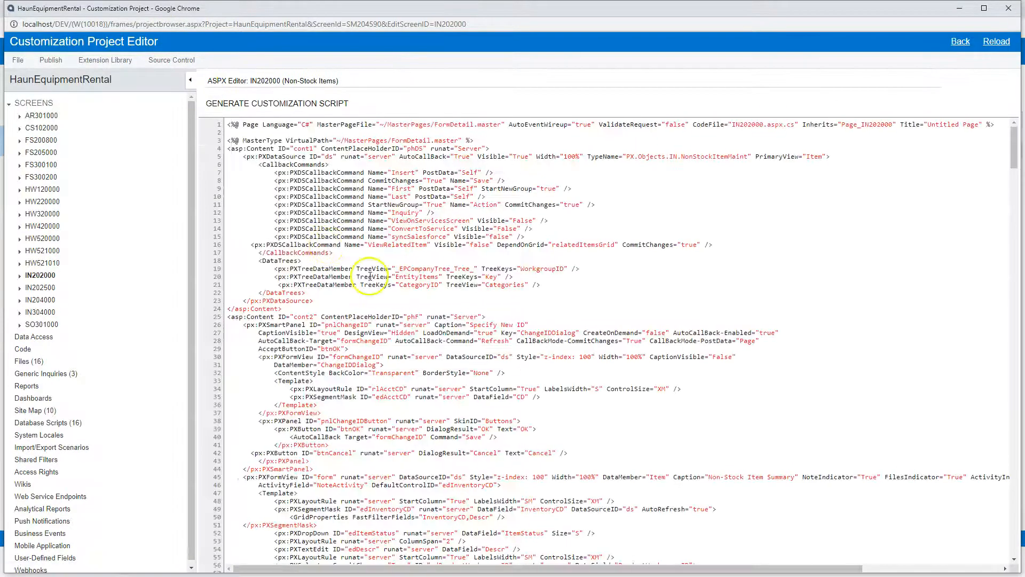
{"action": "scroll", "coordinate": [434, 355], "scroll_direction": "down", "scroll_amount": 10}
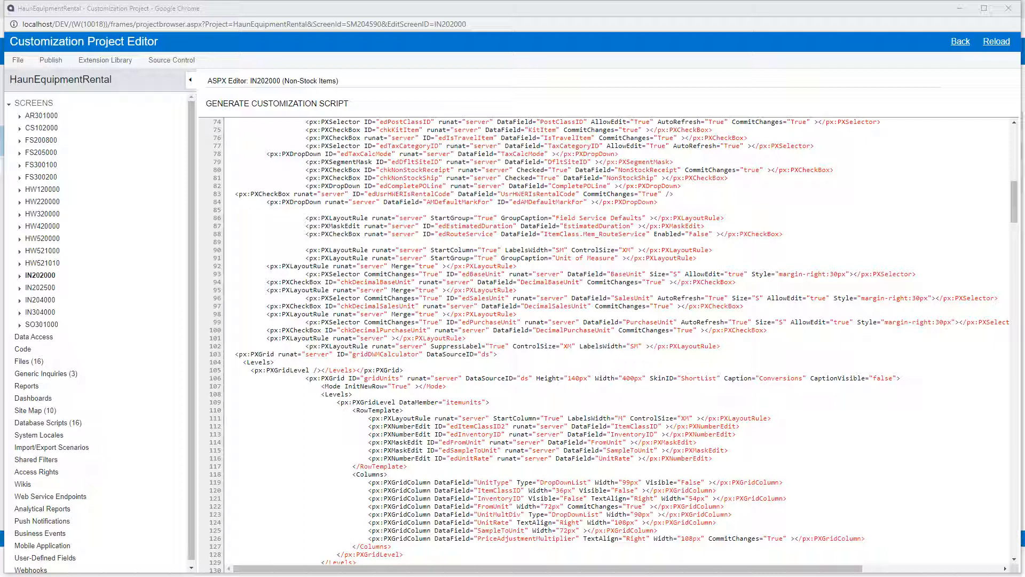
{"action": "left_click", "coordinate": [672, 299]}
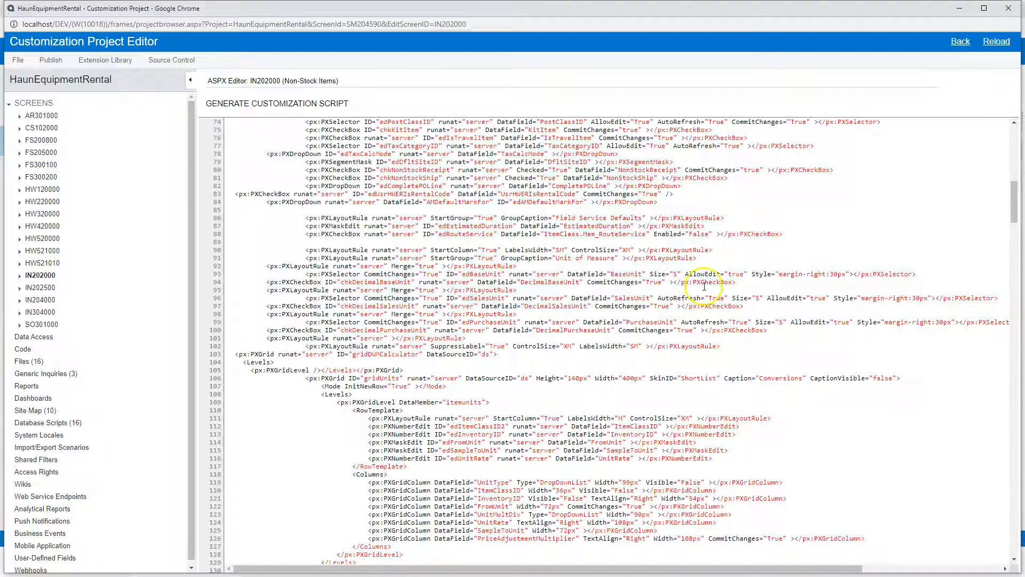
{"action": "key", "text": "ctrl+f"}
{"action": "type", "text": "dwm"}
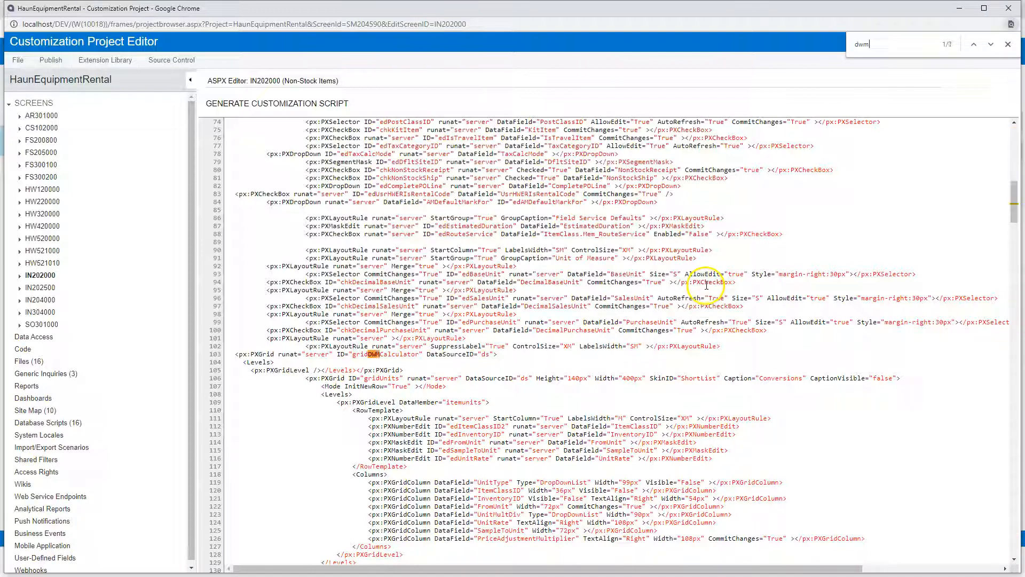
- Examine the gridDWMCalculator grid's ID, opening line and Levels tags, comparing its grid level with the itemunits data member in gridUnits
{"action": "left_click", "coordinate": [351, 355]}
{"action": "double_click", "coordinate": [351, 355]}
{"action": "left_click", "coordinate": [416, 359]}
{"action": "left_click_drag", "start_coordinate": [418, 354], "coordinate": [354, 354]}
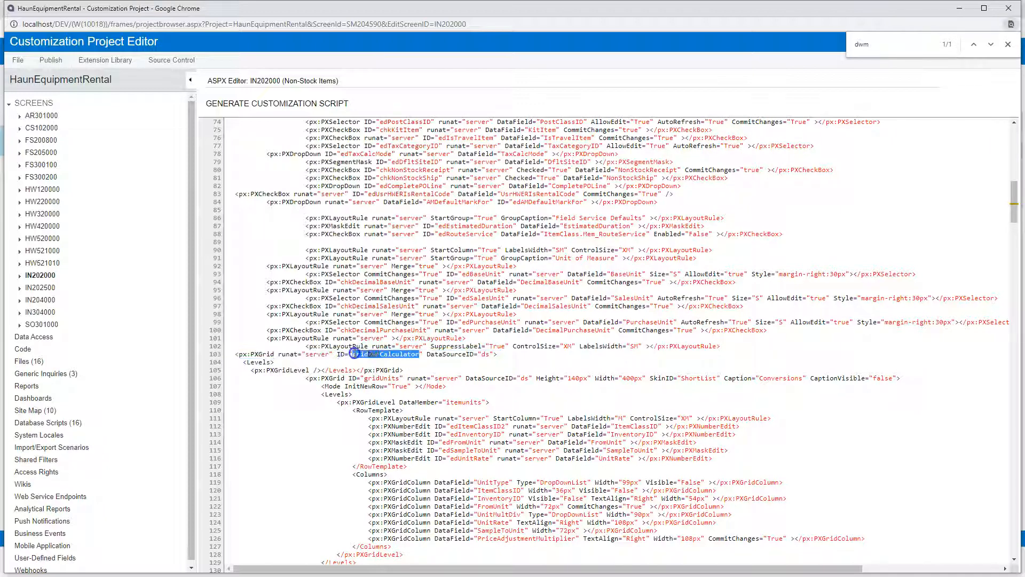
{"action": "left_click", "coordinate": [555, 353]}
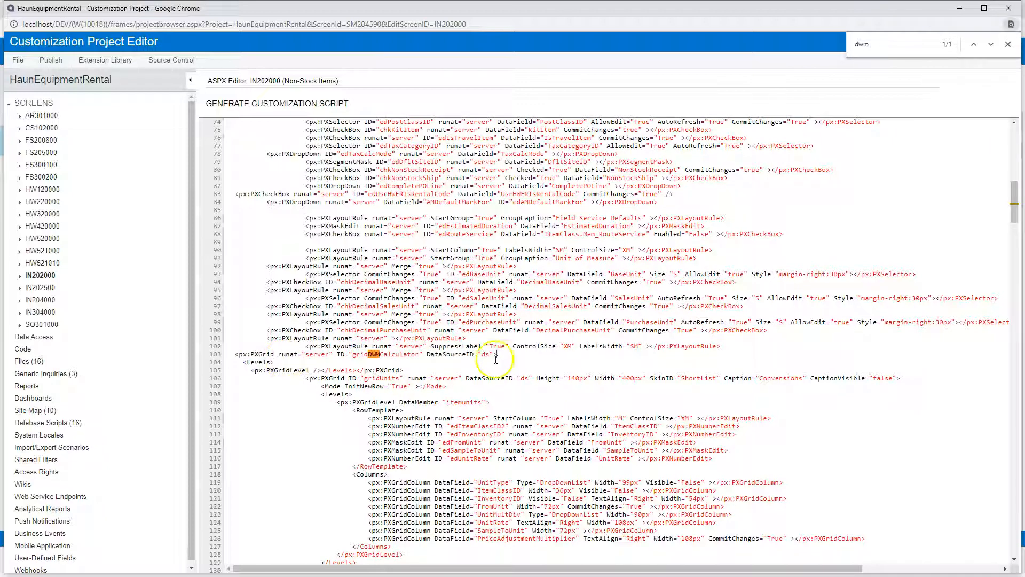
{"action": "left_click", "coordinate": [236, 354], "text": "shift"}
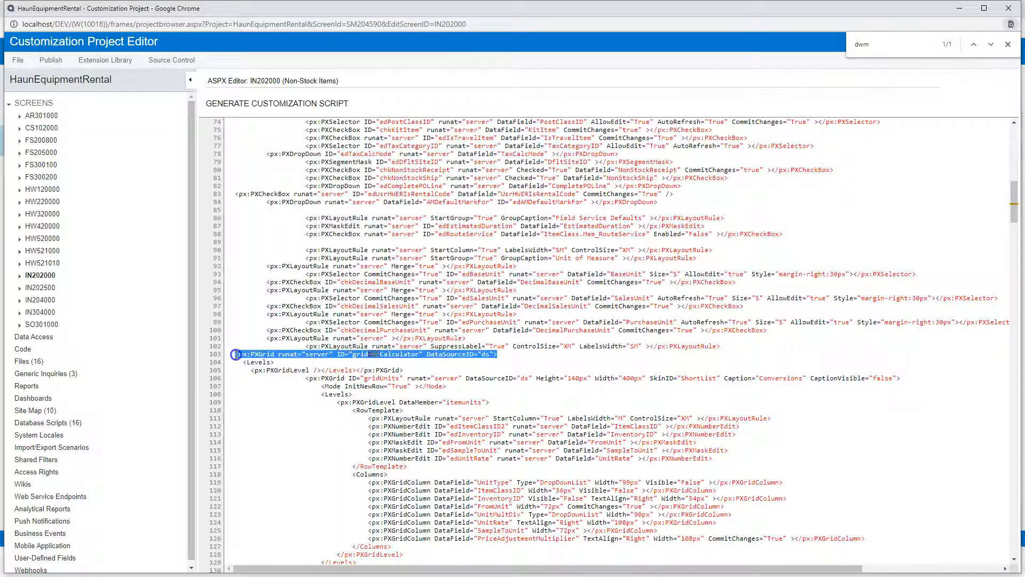
{"action": "left_click", "coordinate": [238, 362]}
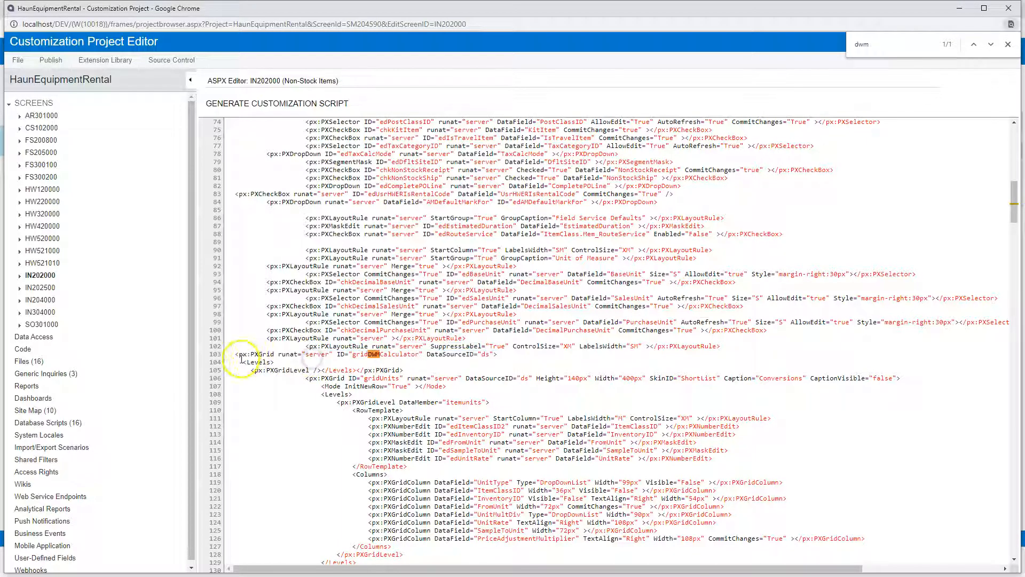
{"action": "left_click_drag", "start_coordinate": [242, 362], "coordinate": [285, 358]}
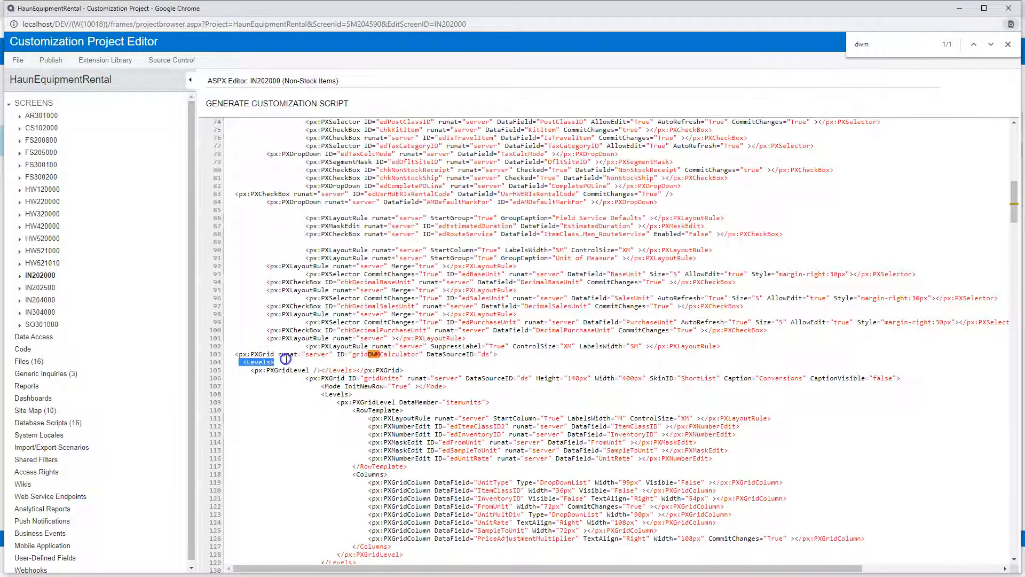
{"action": "left_click", "coordinate": [323, 365]}
{"action": "left_click", "coordinate": [428, 355]}
{"action": "left_click_drag", "start_coordinate": [352, 402], "coordinate": [487, 405]}
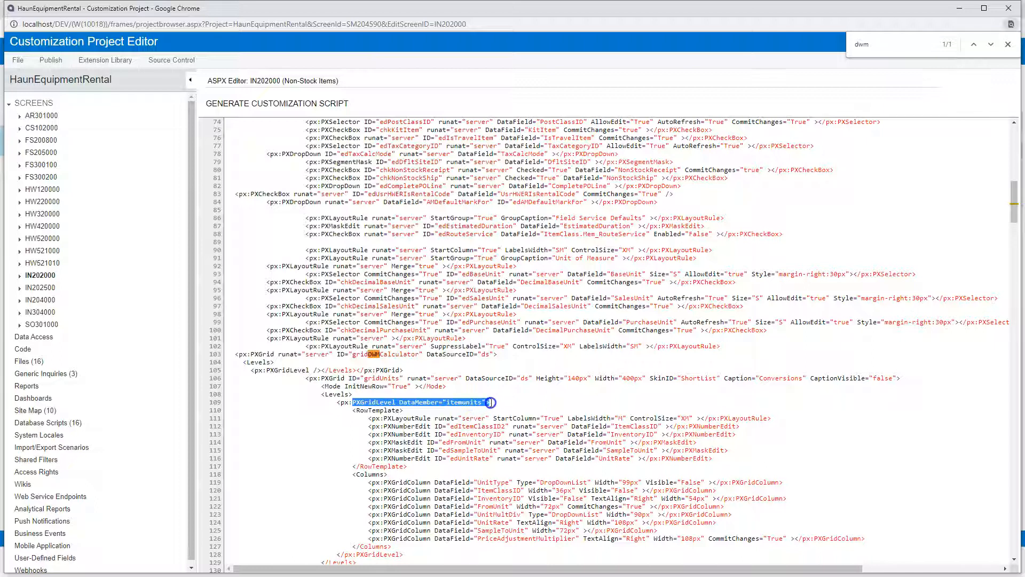
{"action": "left_click", "coordinate": [278, 360]}
{"action": "left_click", "coordinate": [360, 370]}
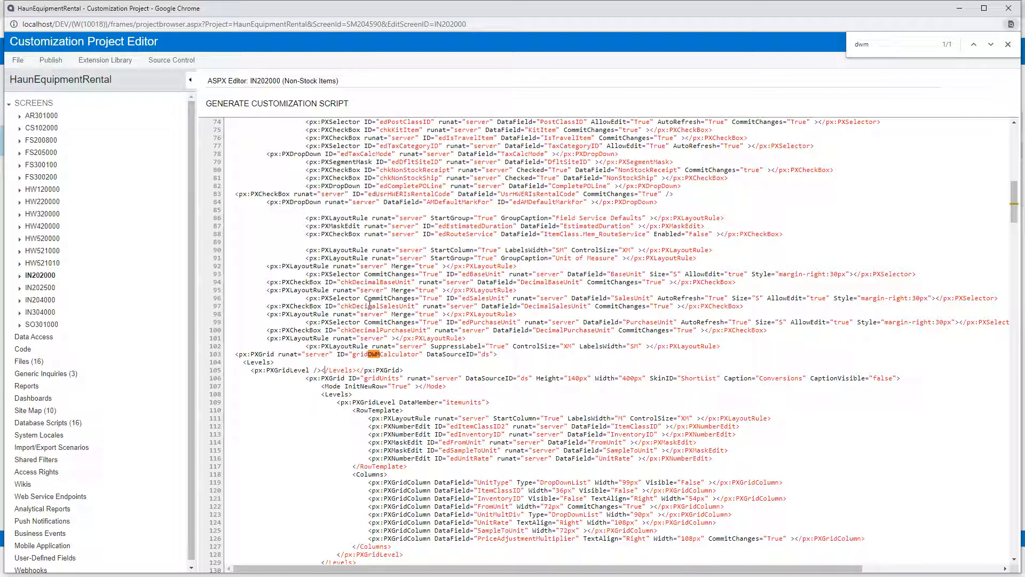
- Move the whole gridDWMCalculator grid block from above gridUnits to just after that grid's closing tag, before the closing Template tag
{"action": "scroll", "coordinate": [470, 335], "scroll_direction": "down", "scroll_amount": 3}
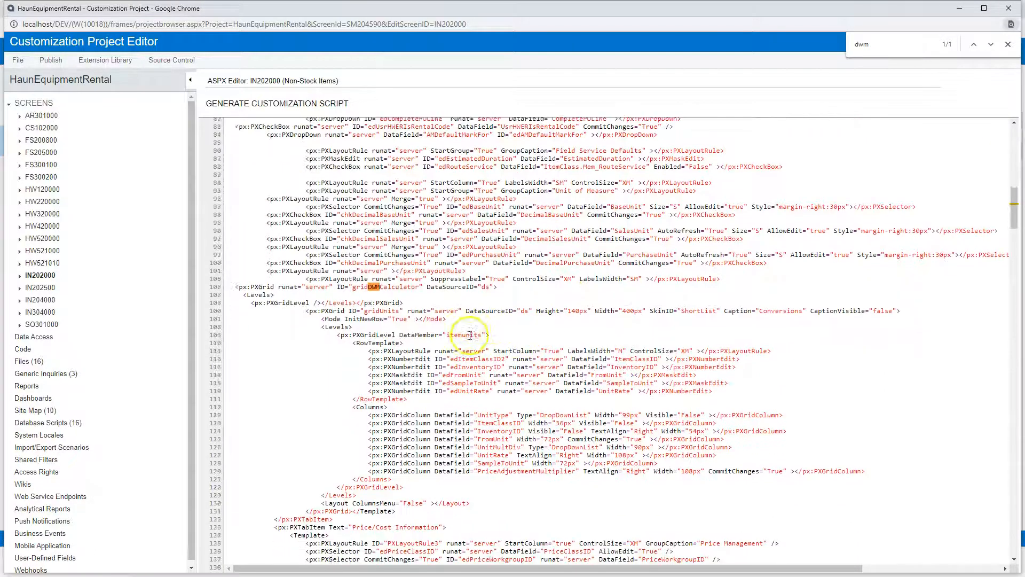
{"action": "scroll", "coordinate": [470, 335], "scroll_direction": "down", "scroll_amount": 2}
{"action": "left_click_drag", "start_coordinate": [404, 264], "coordinate": [230, 250]}
{"action": "key", "text": "ctrl+c"}
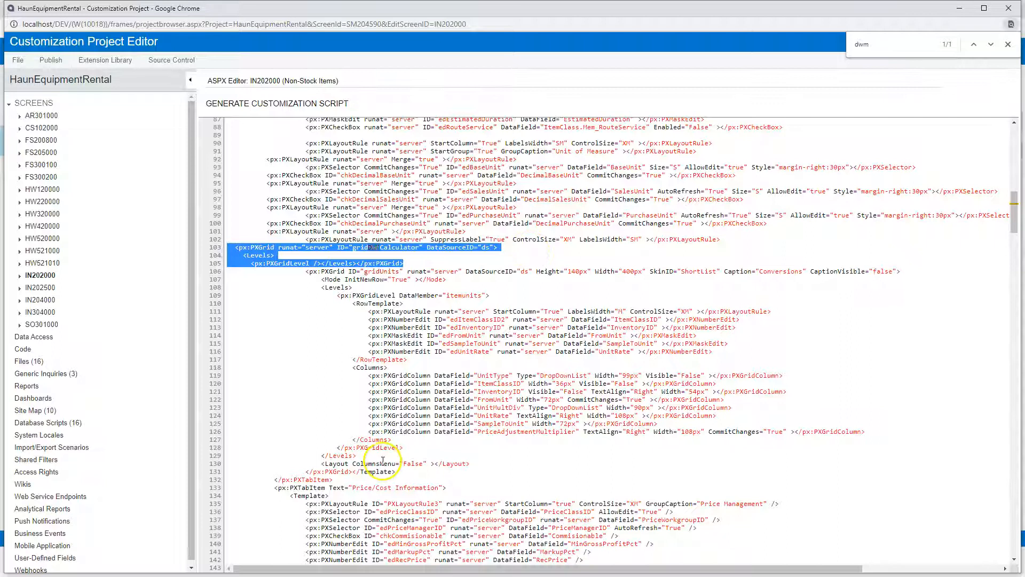
{"action": "key", "text": "Delete"}
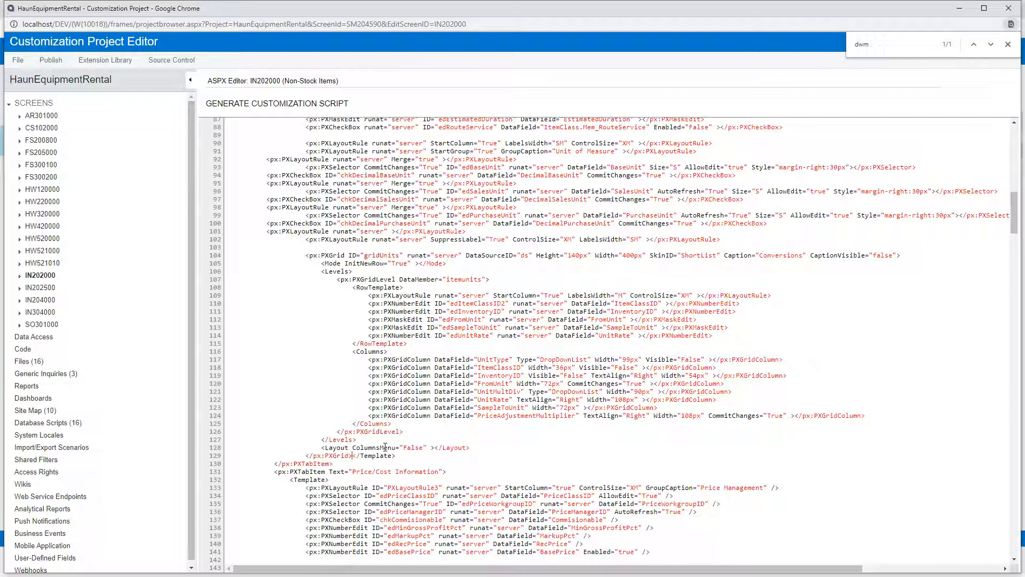
{"action": "key", "text": "Return"}
{"action": "key", "text": "Return"}
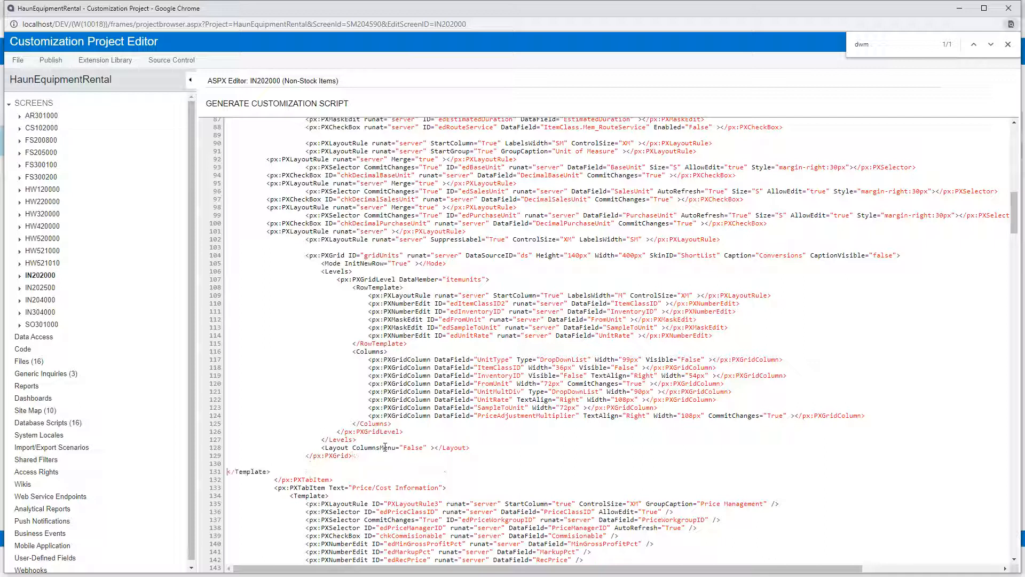
{"action": "key", "text": "BackSpace"}
{"action": "key", "text": "ctrl+v"}
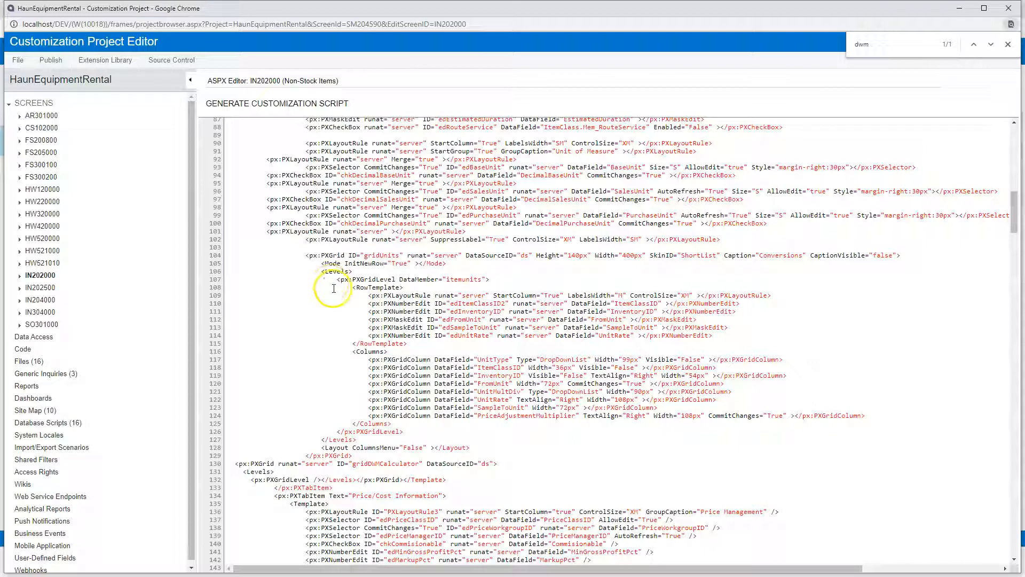
- Replace the self-closing end of gridDWMCalculator's PXGridLevel tag with DataMember="DWMCalculator" and an opening-tag bracket
{"action": "left_click", "coordinate": [314, 480]}
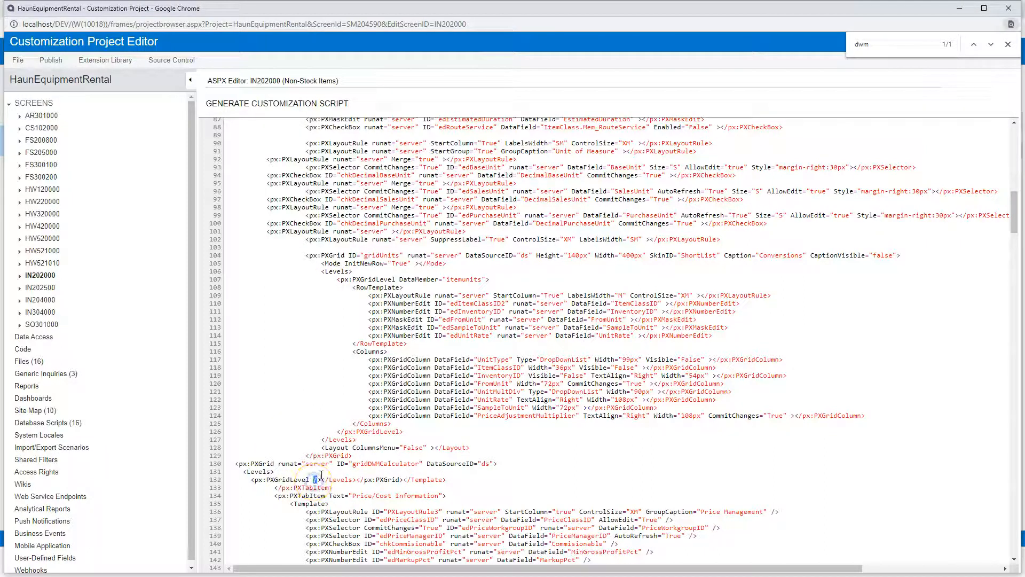
{"action": "key", "text": "Delete"}
{"action": "type", "text": "DataMem"}
{"action": "type", "text": "ber="}
{"action": "type", "text": "\"DWMCal"}
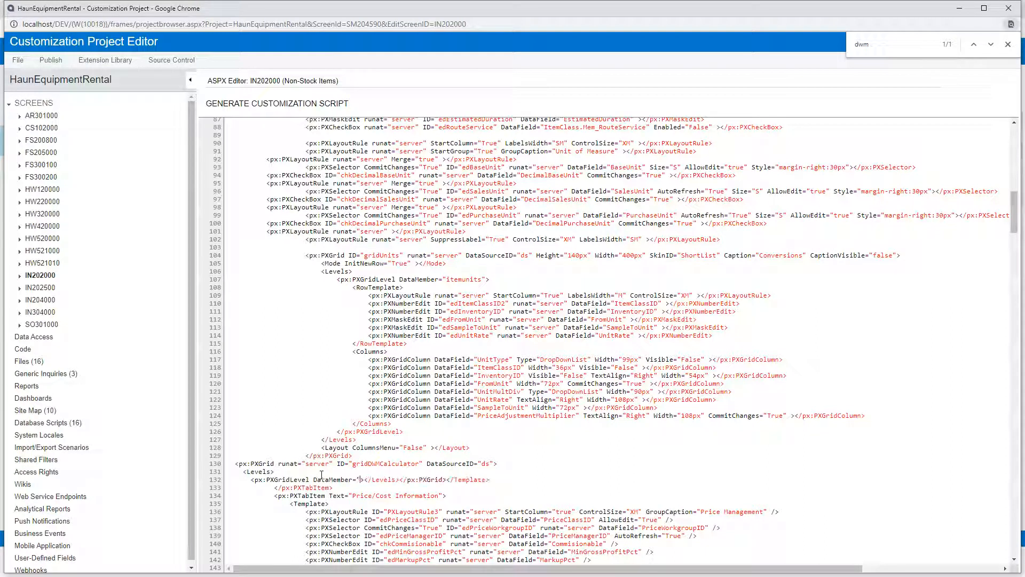
{"action": "type", "text": "culator\">"}
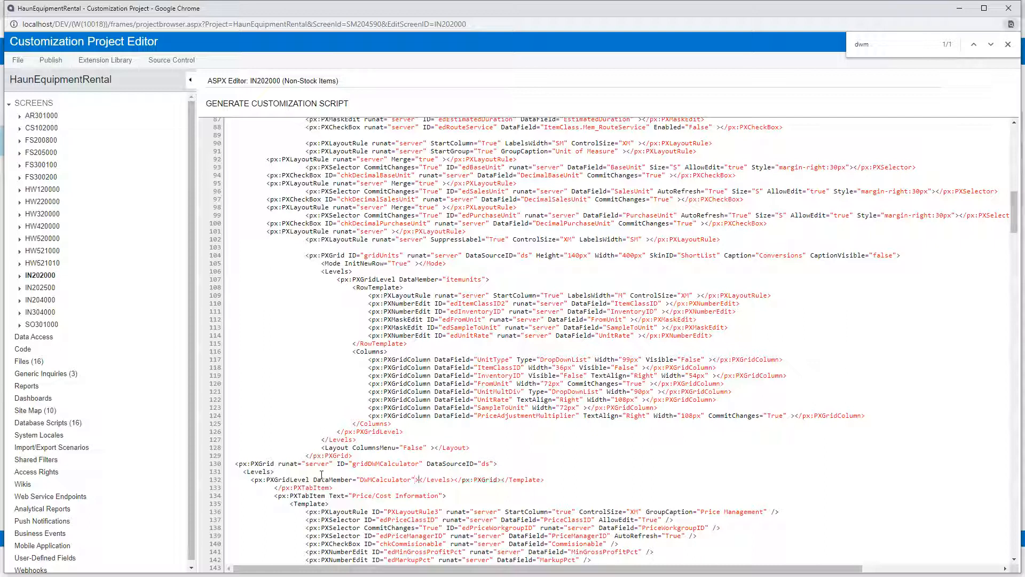
{"action": "type", "text": " /"}
- Add the closing </px:PXGridLevel> tag before gridDWMCalculator's closing Levels tag and generate the customization script
{"action": "key", "text": "BackSpace"}
{"action": "type", "text": "</px:PXGridLevel>"}
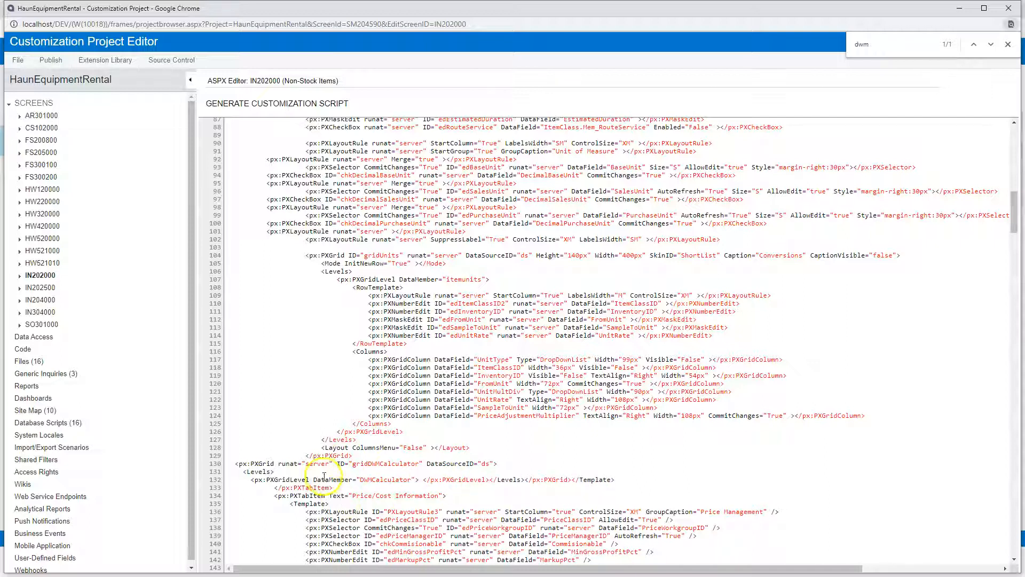
{"action": "left_click", "coordinate": [270, 106]}
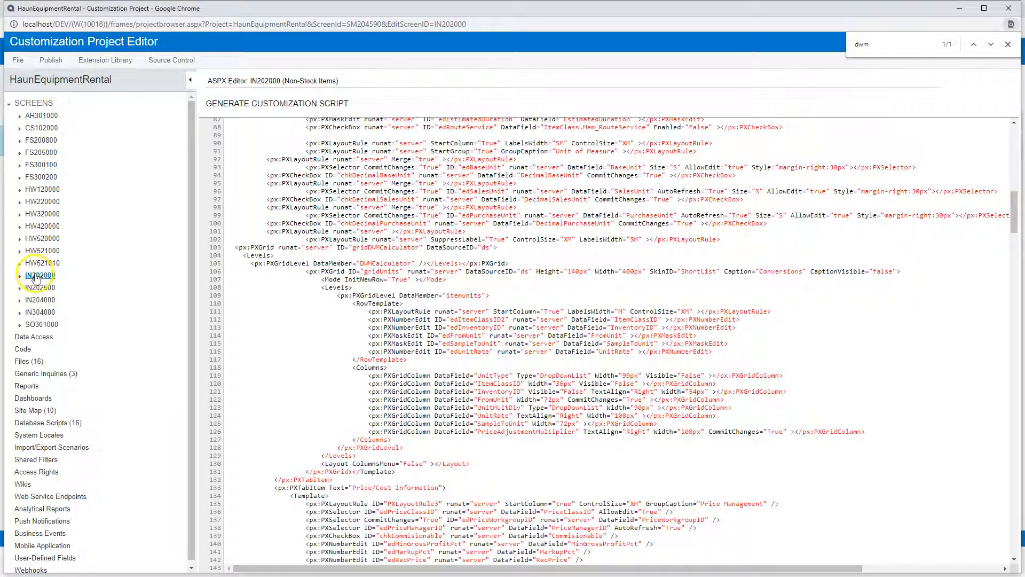
- Go back to the customized screens list and open the Non-Stock Items screen again, dismissing the publish alert
{"action": "left_click", "coordinate": [29, 103]}
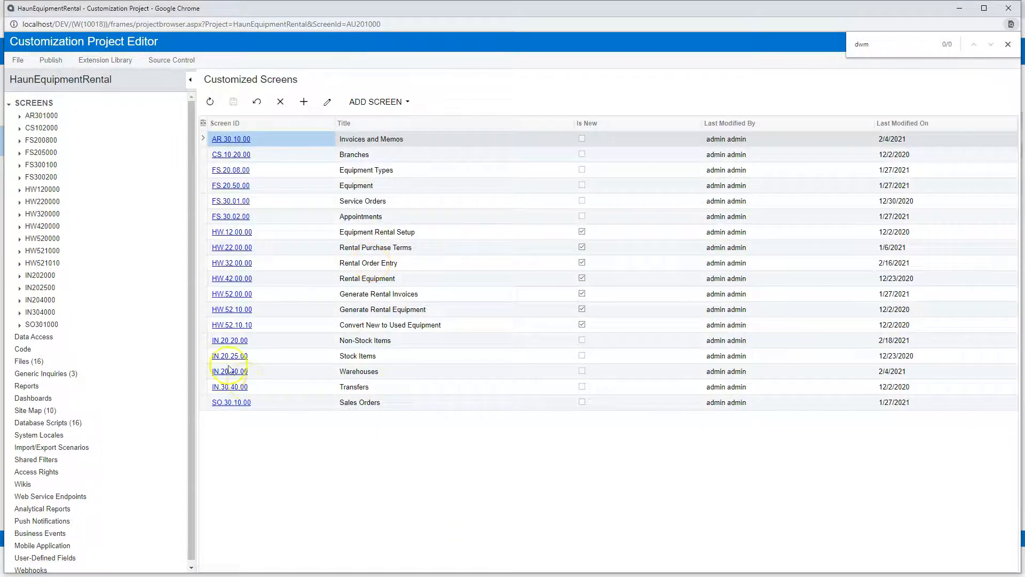
{"action": "left_click", "coordinate": [233, 341]}
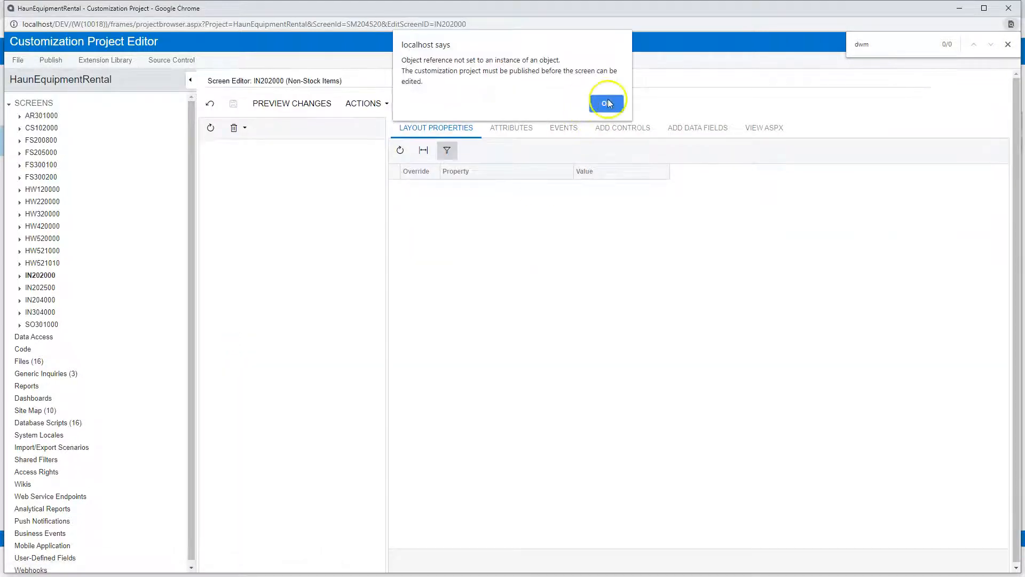
{"action": "left_click", "coordinate": [606, 101]}
- Publish the current HaunEquipmentRental customization project
{"action": "left_click", "coordinate": [50, 60]}
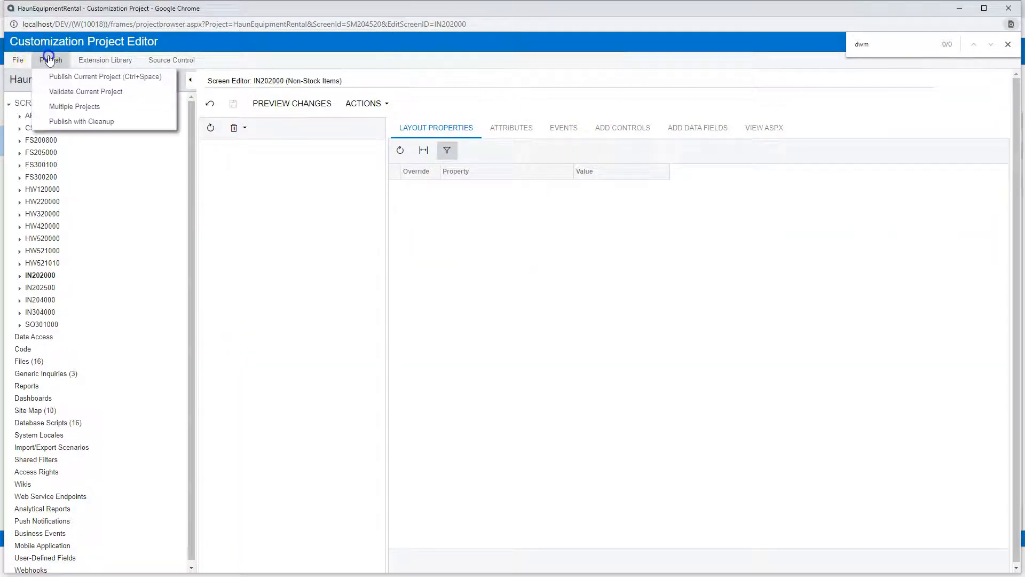
{"action": "left_click", "coordinate": [57, 74]}
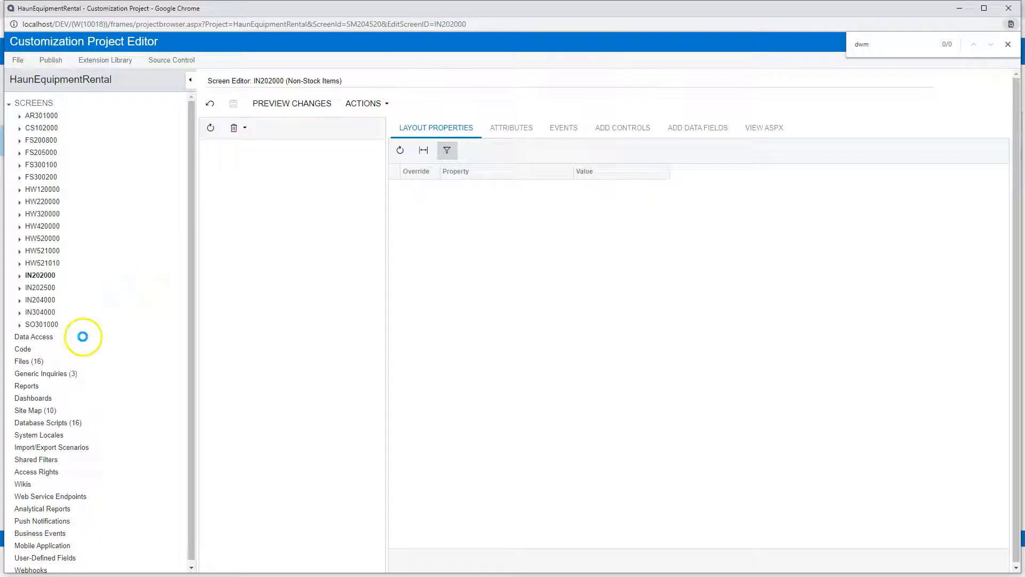